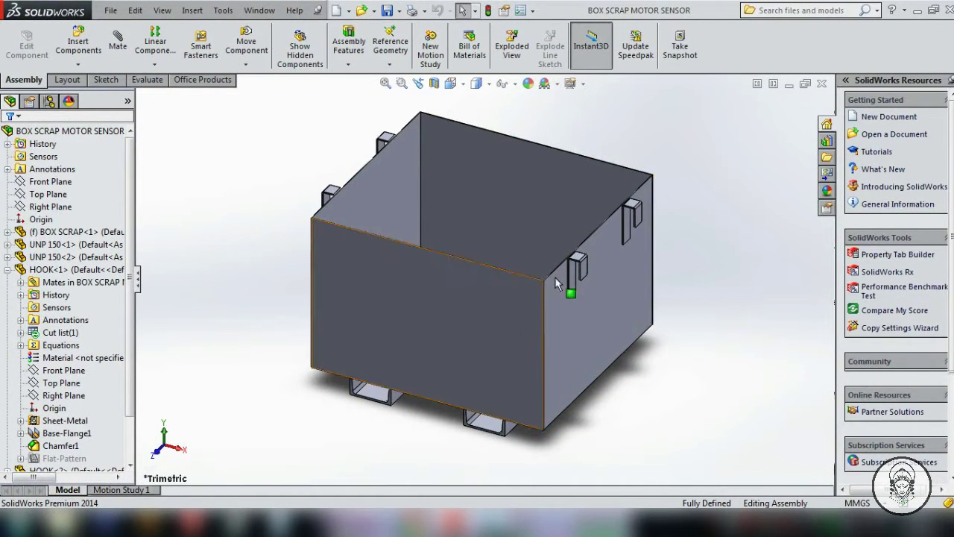
Orbit the box assembly to inspect its sides, return to Trimetric view, and bring up the New menu.
{"action": "mouse_move", "coordinate": [526, 402]}
{"action": "middle_mouse_down"}
{"action": "mouse_move", "coordinate": [433, 277]}
{"action": "mouse_move", "coordinate": [603, 289]}
{"action": "mouse_move", "coordinate": [694, 340]}
{"action": "middle_mouse_up"}
{"action": "middle_click_drag", "start_coordinate": [735, 283], "coordinate": [634, 244]}
{"action": "key", "text": "ctrl+7"}
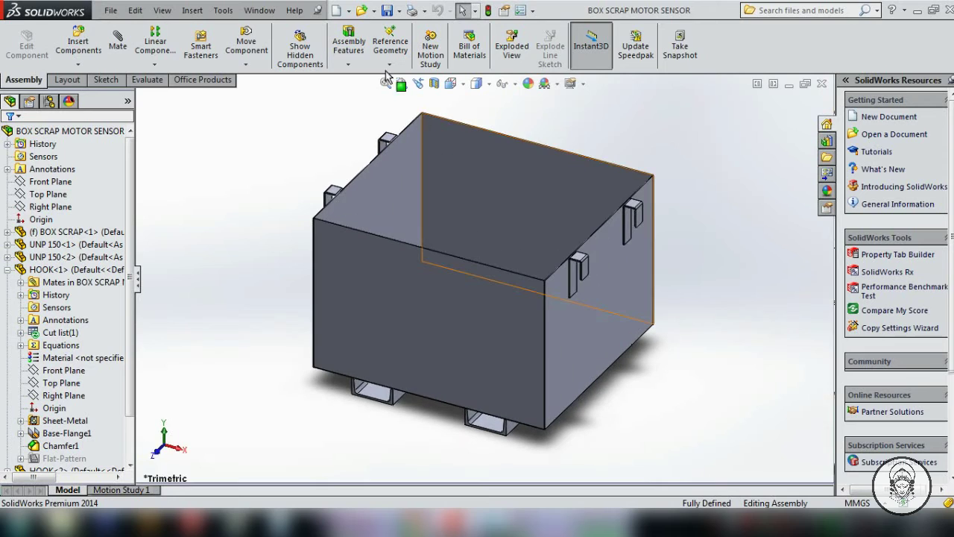
{"action": "left_click", "coordinate": [350, 12]}
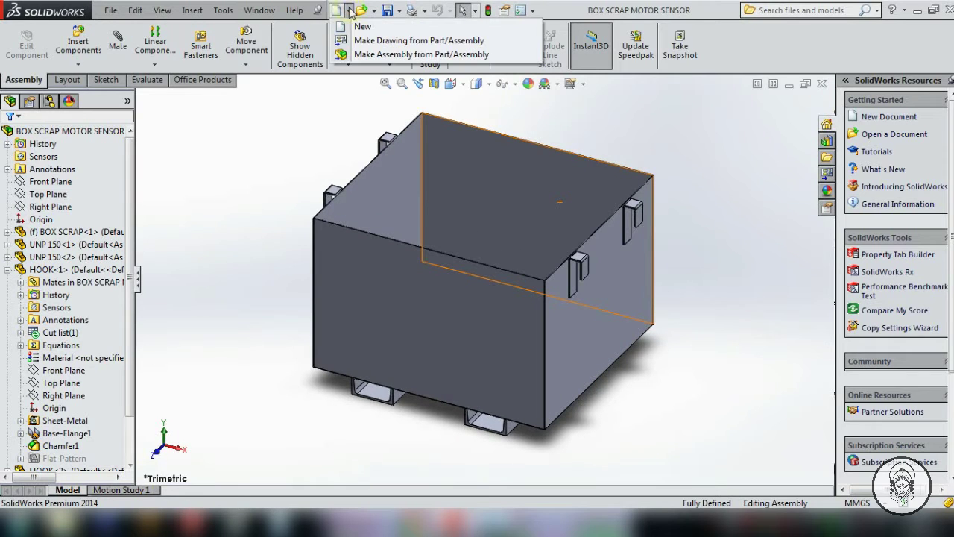
Make a drawing from the box assembly and pick the A3 (JIS) sheet size.
{"action": "left_click", "coordinate": [373, 37]}
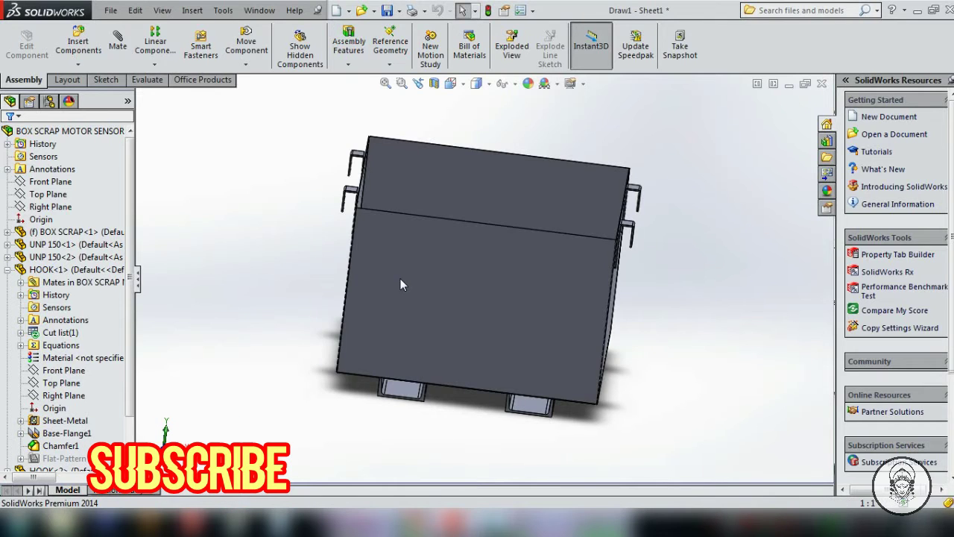
{"action": "left_click", "coordinate": [332, 236]}
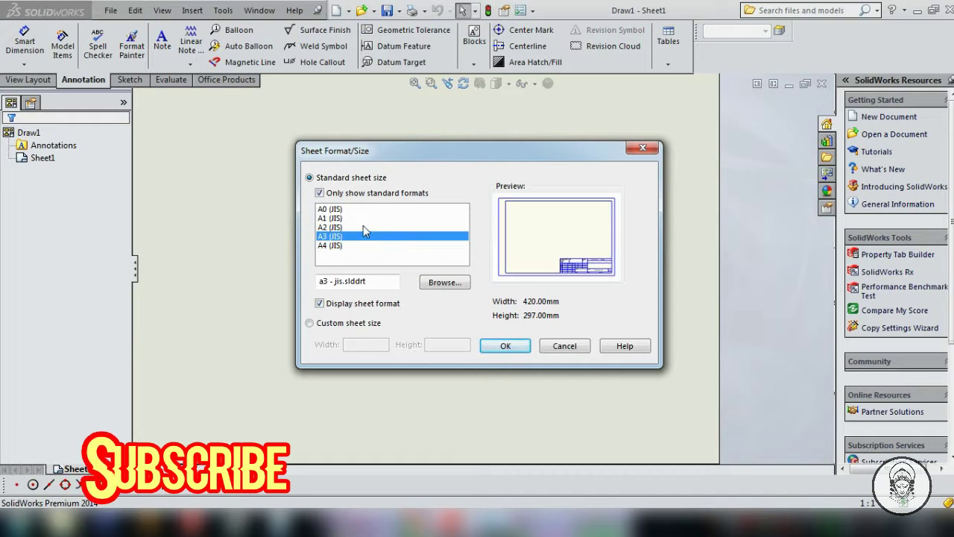
Browse the sheetformat files without choosing one, then accept A3 (JIS) for the drawing sheet.
{"action": "left_click", "coordinate": [438, 290]}
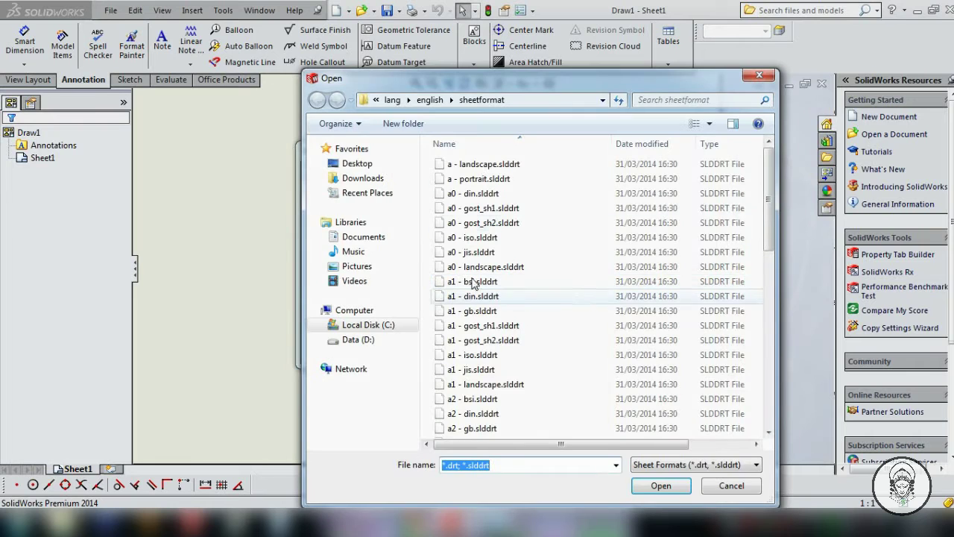
{"action": "left_click", "coordinate": [473, 237]}
{"action": "scroll", "coordinate": [477, 247], "scroll_direction": "down", "scroll_amount": 2}
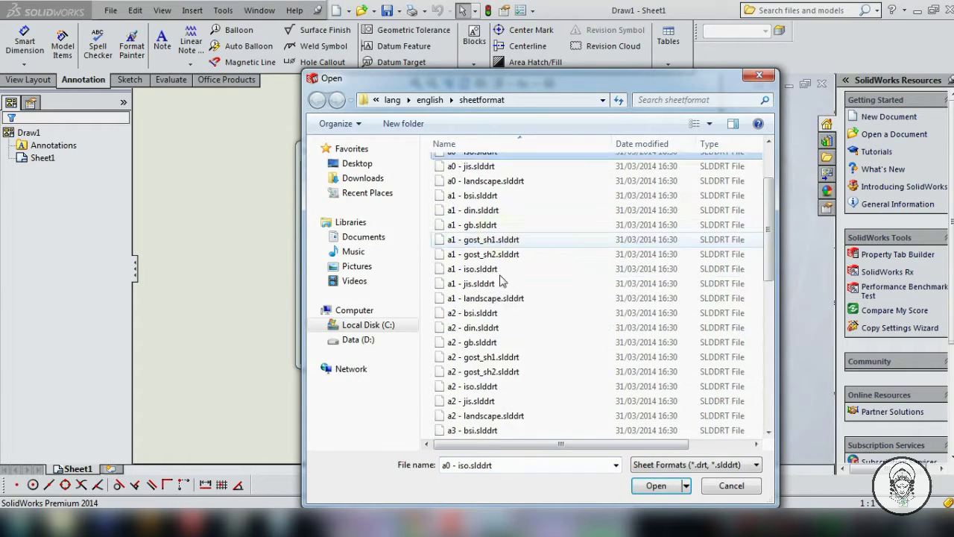
{"action": "scroll", "coordinate": [481, 299], "scroll_direction": "down", "scroll_amount": 6}
{"action": "scroll", "coordinate": [483, 332], "scroll_direction": "down", "scroll_amount": 2}
{"action": "scroll", "coordinate": [480, 332], "scroll_direction": "up", "scroll_amount": 3}
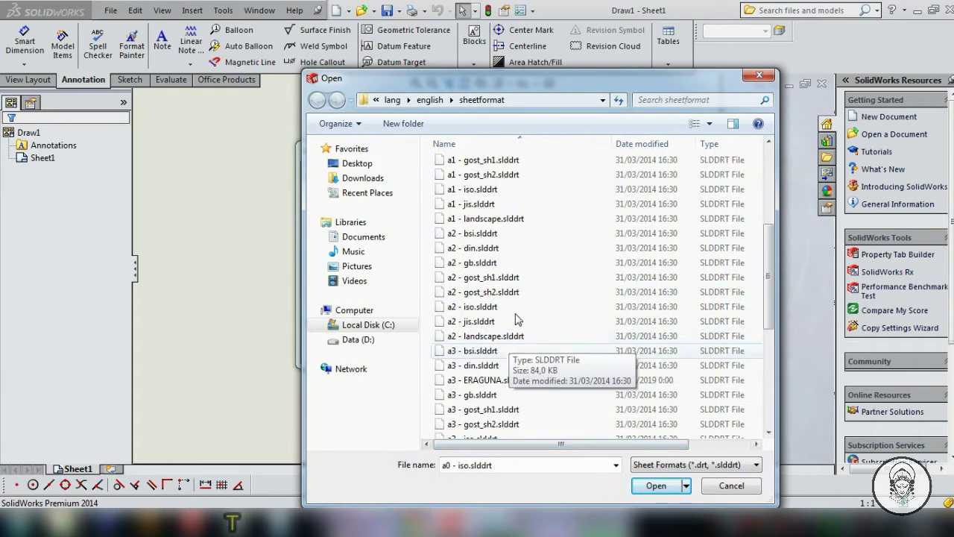
{"action": "scroll", "coordinate": [481, 331], "scroll_direction": "up", "scroll_amount": 4}
{"action": "scroll", "coordinate": [481, 331], "scroll_direction": "up", "scroll_amount": 3}
{"action": "left_click", "coordinate": [759, 73]}
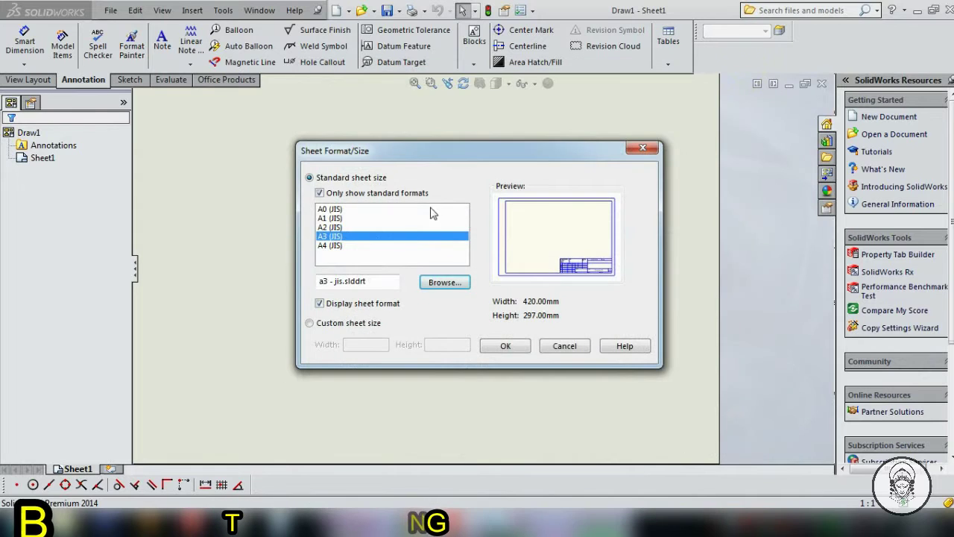
{"action": "left_click", "coordinate": [445, 282]}
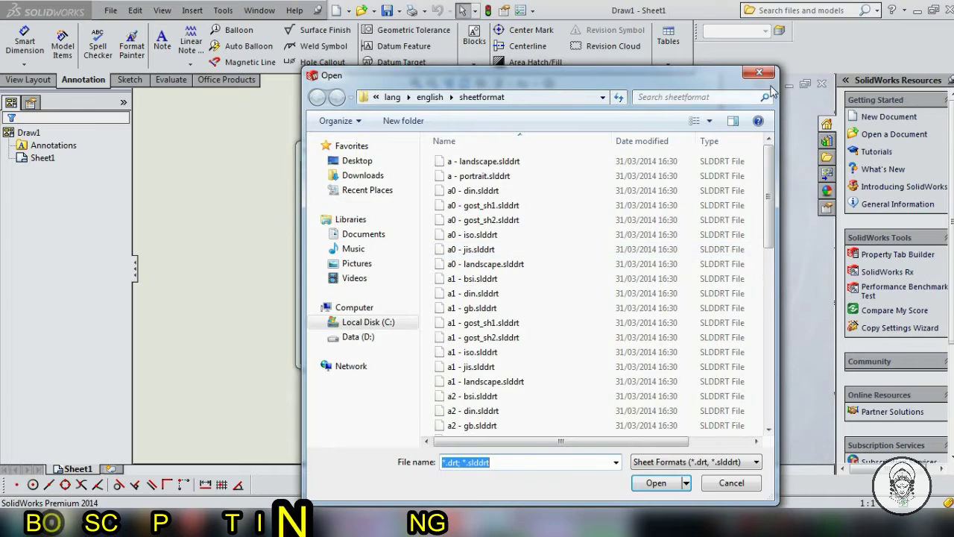
{"action": "key", "text": "Escape"}
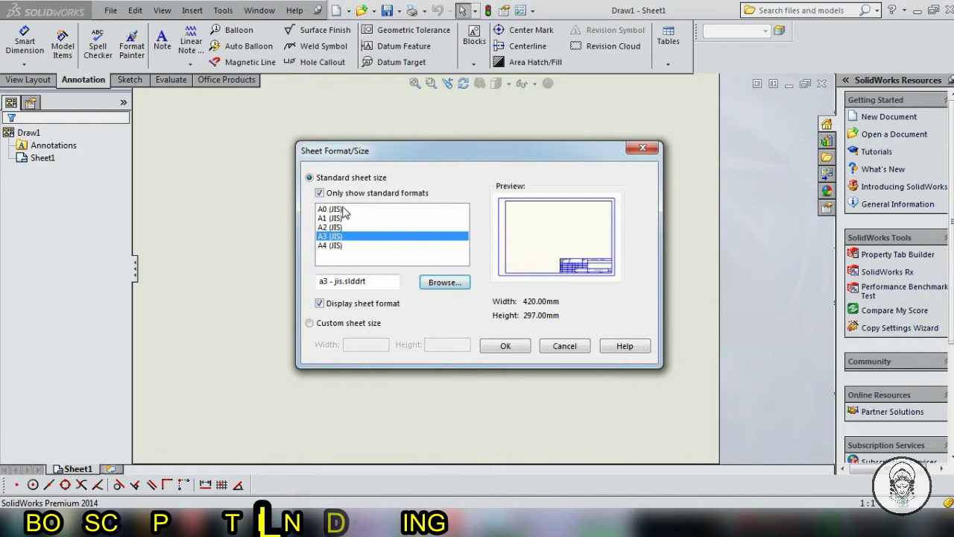
{"action": "left_click", "coordinate": [502, 346]}
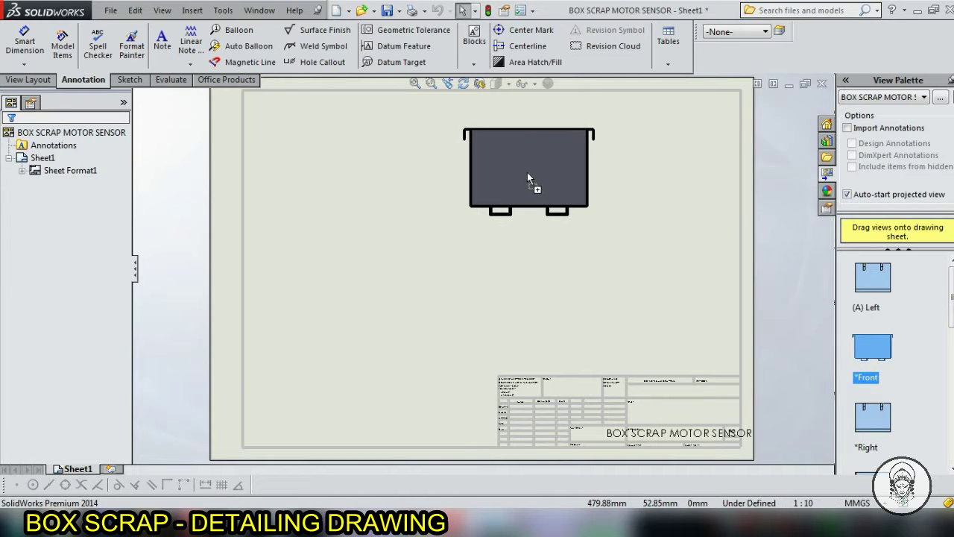
Place the box's Front view near the sheet top with a projected side view to its right.
{"action": "mouse_move", "coordinate": [863, 359]}
{"action": "left_mouse_down"}
{"action": "mouse_move", "coordinate": [531, 167]}
{"action": "mouse_move", "coordinate": [504, 170]}
{"action": "mouse_move", "coordinate": [531, 165]}
{"action": "left_mouse_up"}
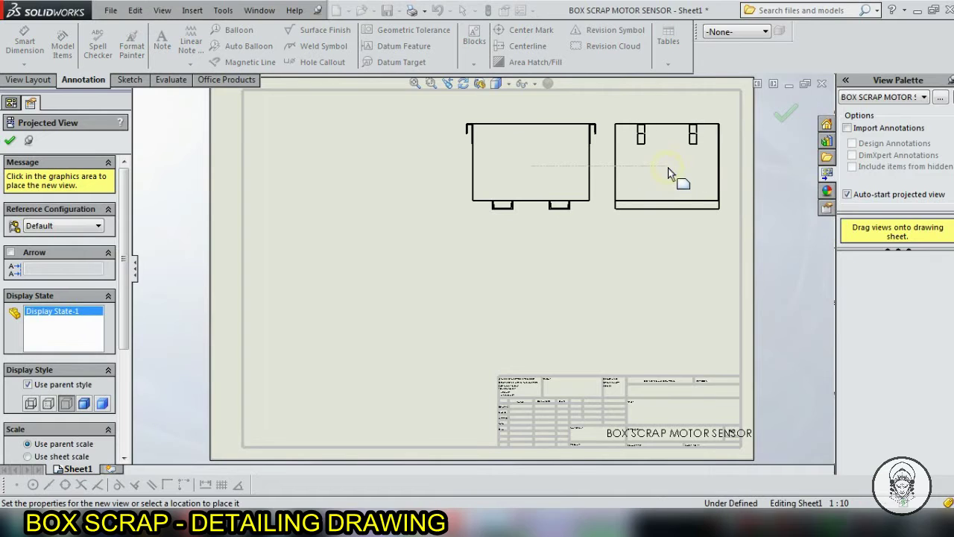
{"action": "left_click", "coordinate": [675, 176]}
{"action": "left_click", "coordinate": [457, 288]}
{"action": "right_click", "coordinate": [455, 283]}
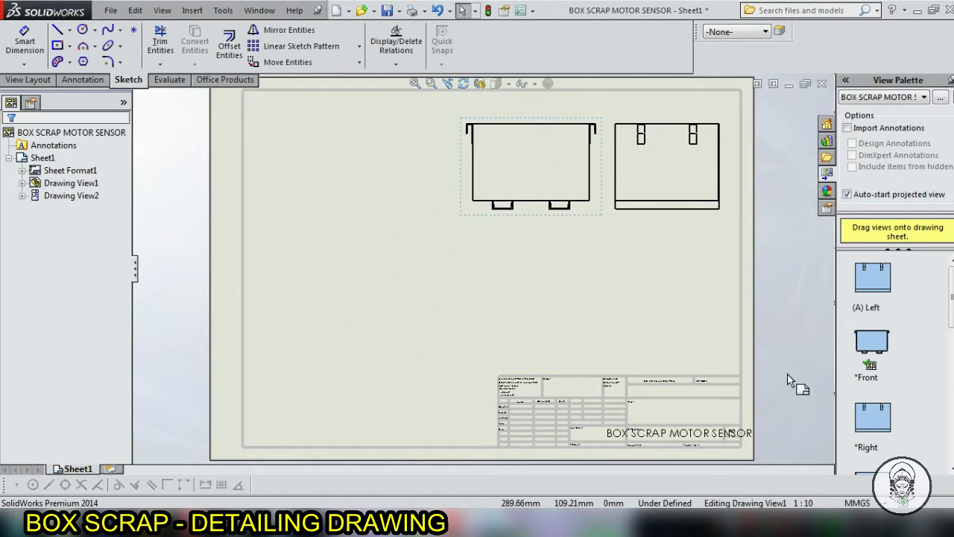
{"action": "left_click_drag", "start_coordinate": [950, 289], "coordinate": [952, 447]}
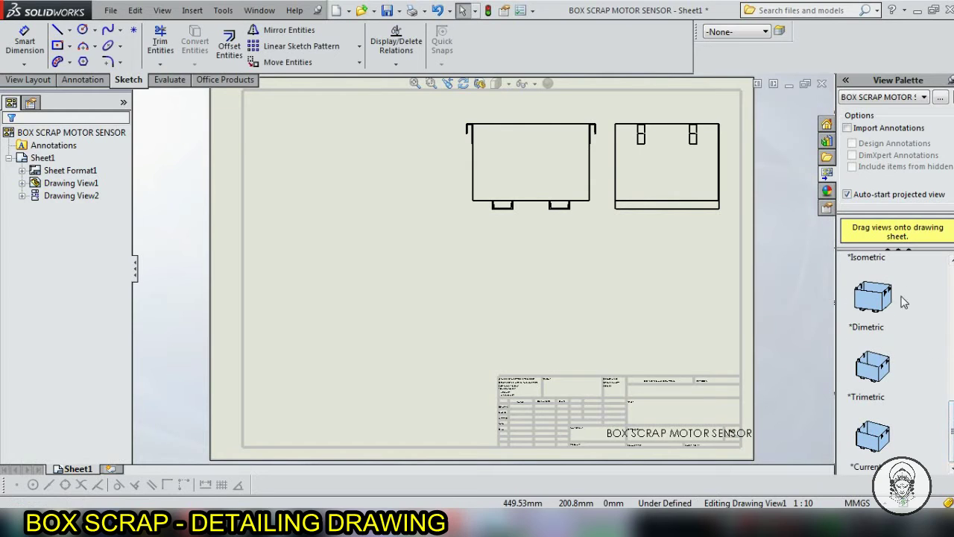
Add an Isometric view at the sheet's lower left and move the front and side views down.
{"action": "scroll", "coordinate": [872, 335], "scroll_direction": "up", "scroll_amount": 2}
{"action": "left_click_drag", "start_coordinate": [872, 358], "coordinate": [355, 335]}
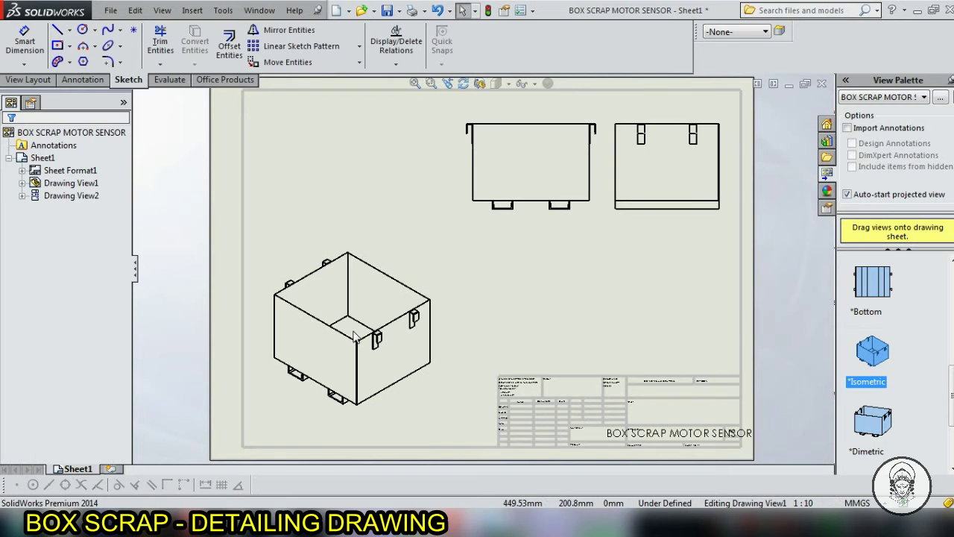
{"action": "left_click", "coordinate": [532, 279]}
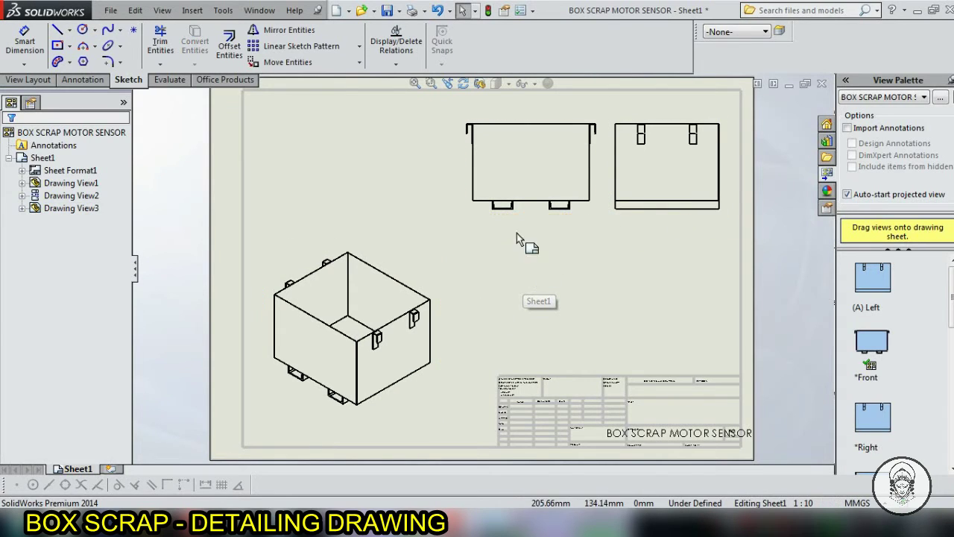
{"action": "left_click_drag", "start_coordinate": [559, 218], "coordinate": [550, 258]}
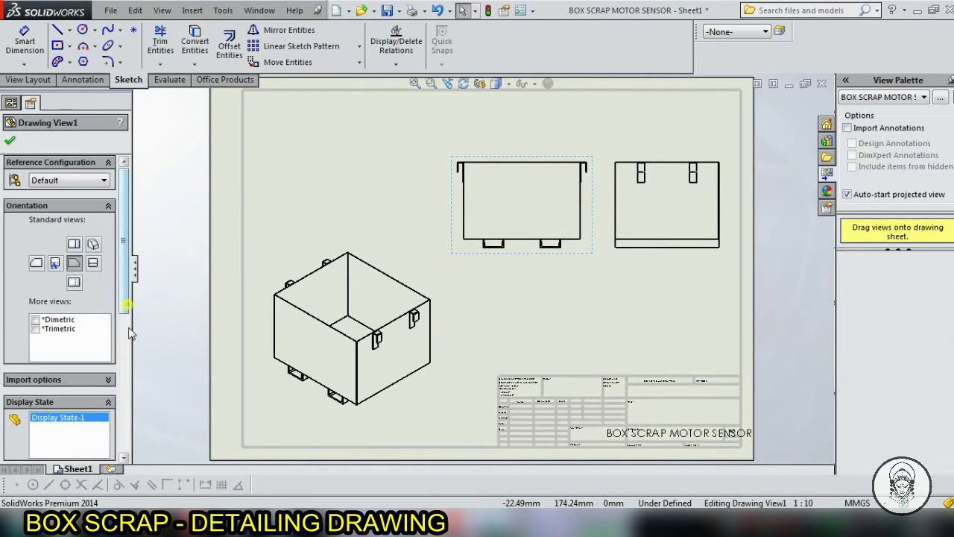
Try a 1:5 scale on the front view, then set it back to 1:10.
{"action": "left_click_drag", "start_coordinate": [121, 309], "coordinate": [126, 445]}
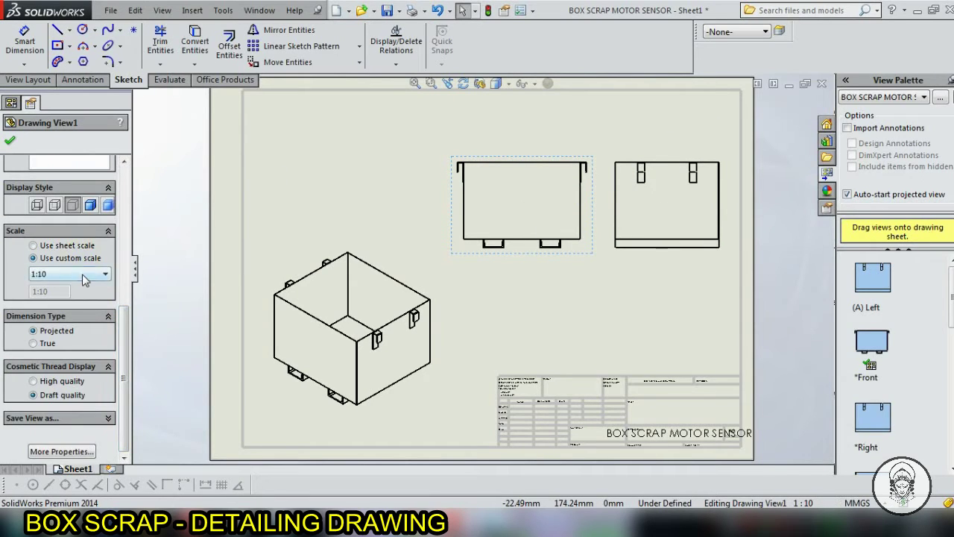
{"action": "left_click", "coordinate": [85, 278]}
{"action": "left_click", "coordinate": [63, 315]}
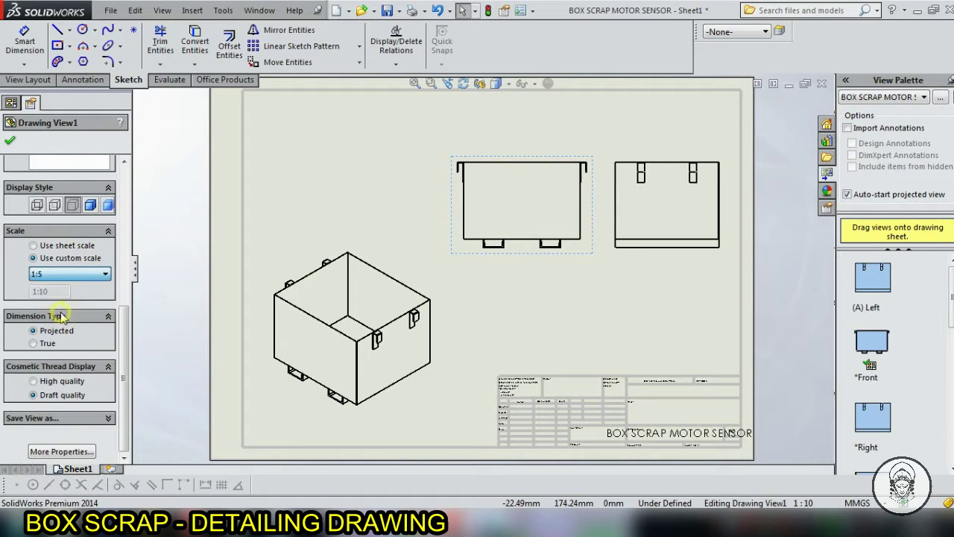
{"action": "left_click", "coordinate": [86, 276]}
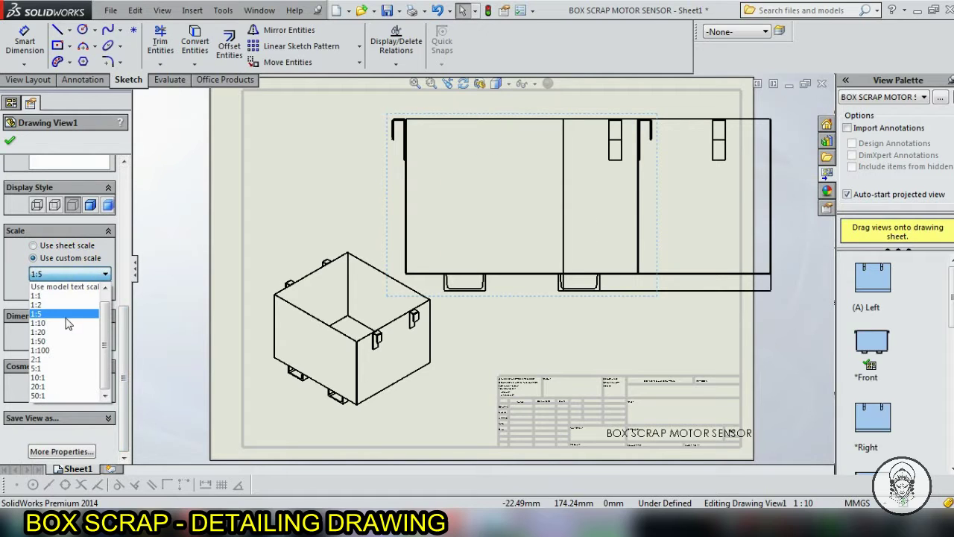
{"action": "left_click", "coordinate": [65, 326]}
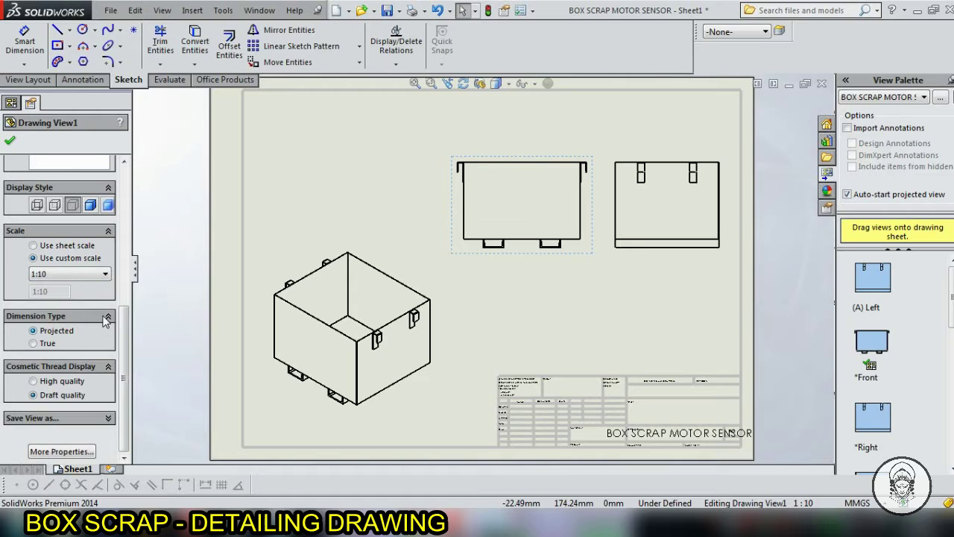
Give the isometric view a user-defined 1:8 scale.
{"action": "left_click", "coordinate": [267, 280]}
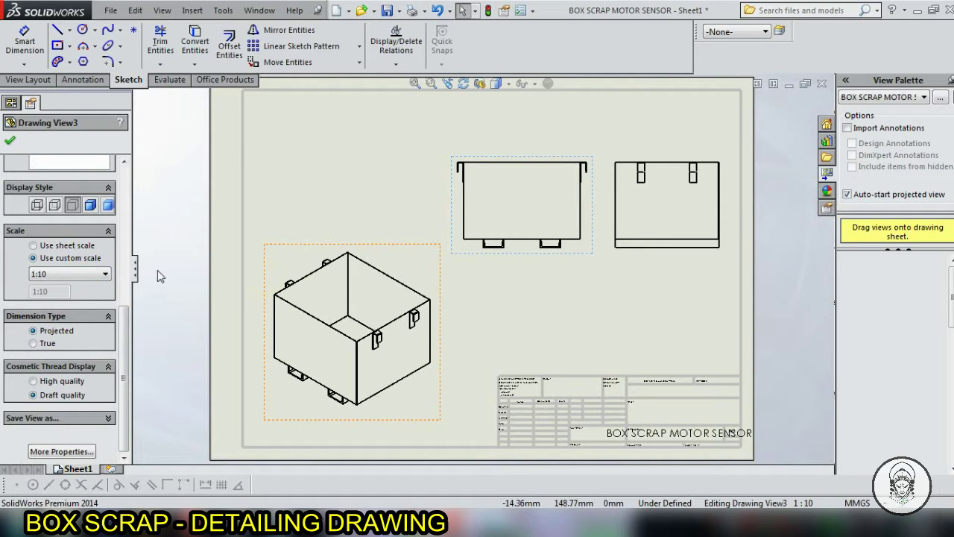
{"action": "left_click", "coordinate": [86, 275]}
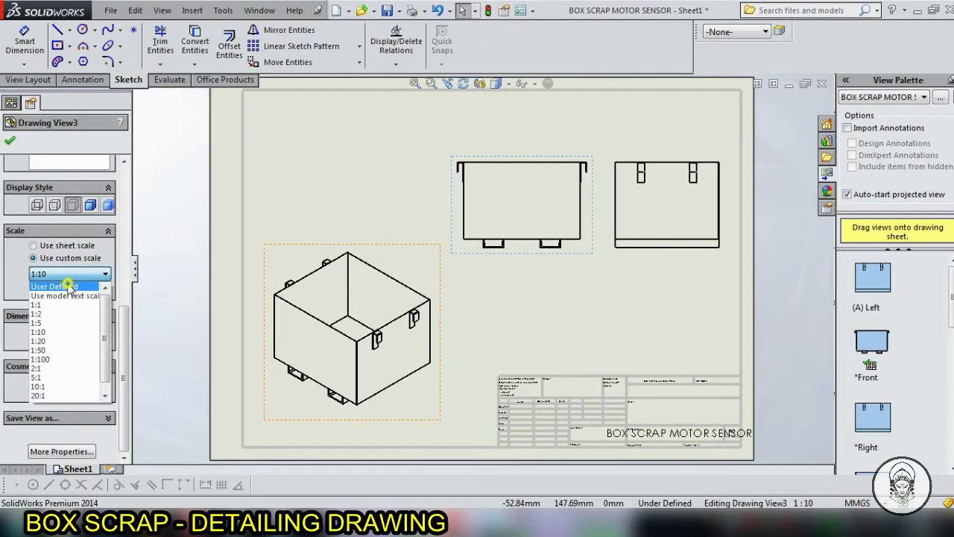
{"action": "left_click", "coordinate": [69, 287]}
{"action": "type", "text": "1:8"}
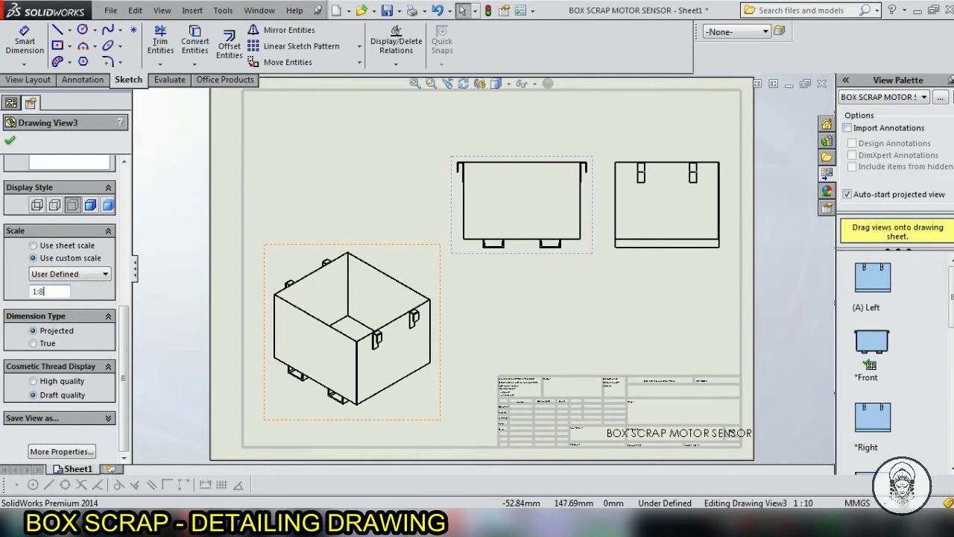
{"action": "key", "text": "Return"}
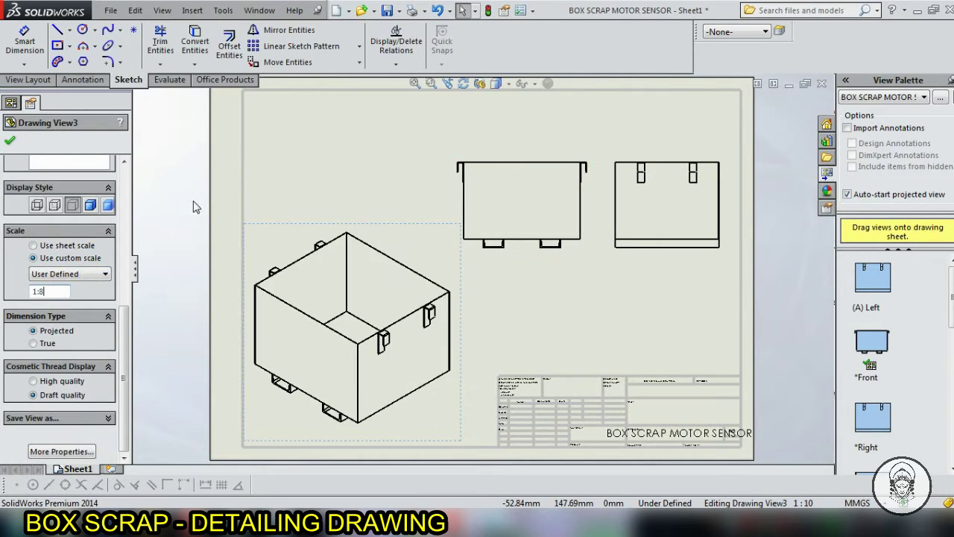
{"action": "left_click", "coordinate": [471, 339]}
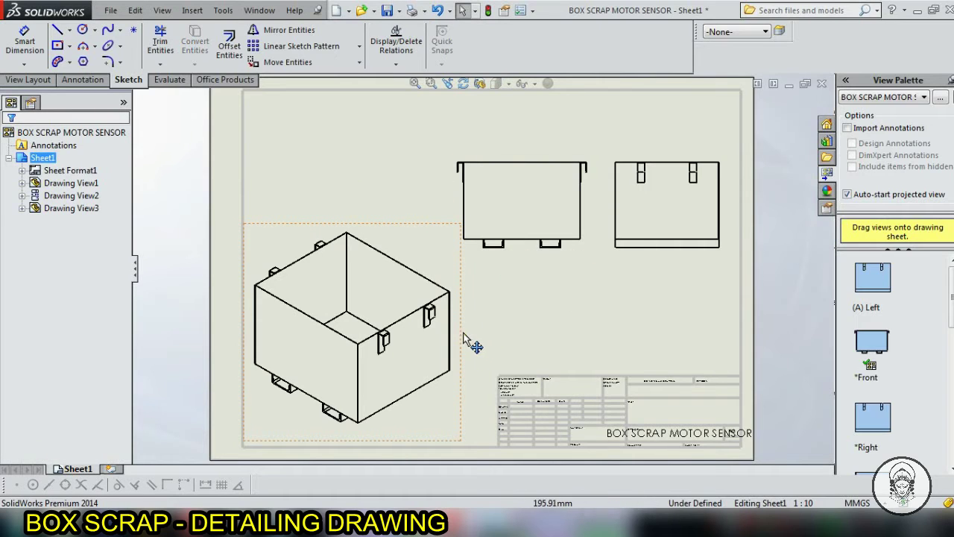
Nudge the front and side views up and the isometric view slightly right and down.
{"action": "left_click", "coordinate": [456, 340]}
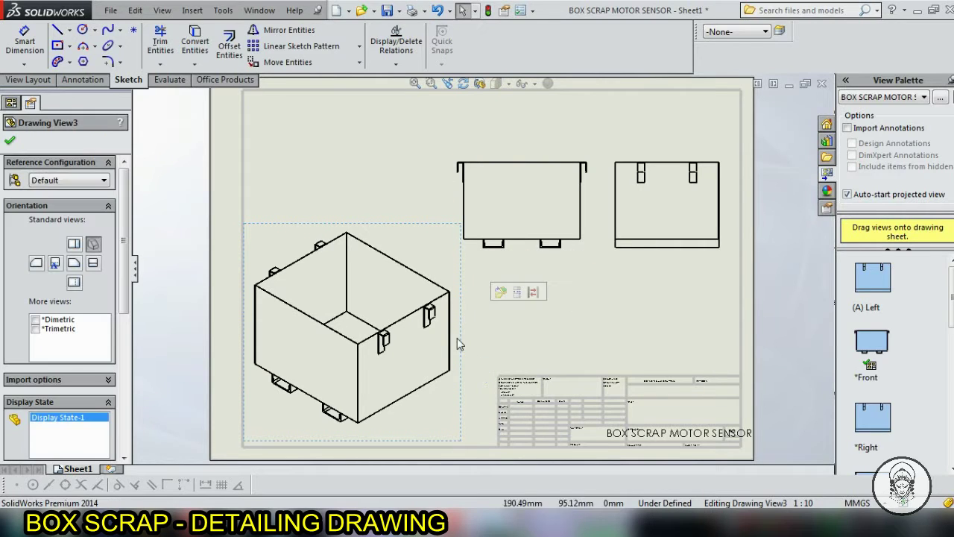
{"action": "left_click", "coordinate": [582, 256]}
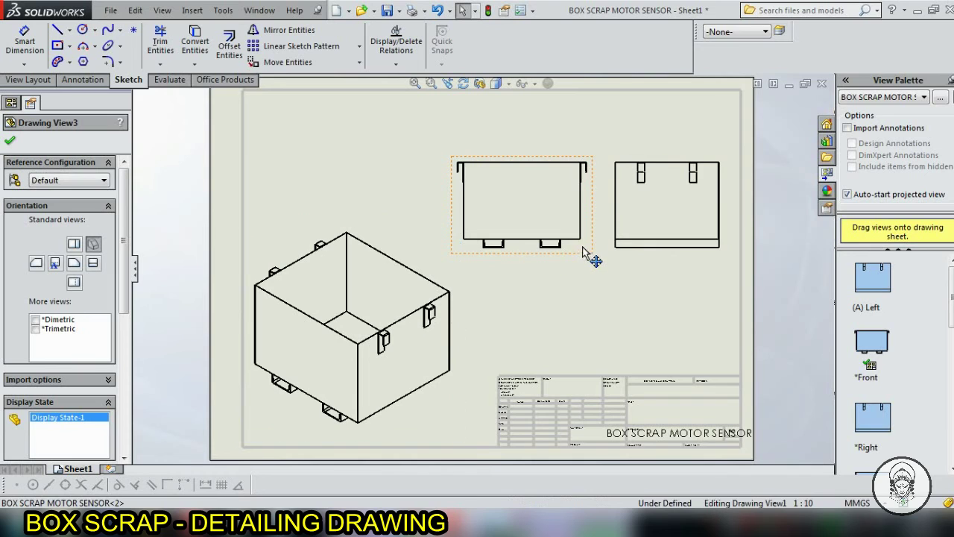
{"action": "left_click_drag", "start_coordinate": [592, 256], "coordinate": [593, 241]}
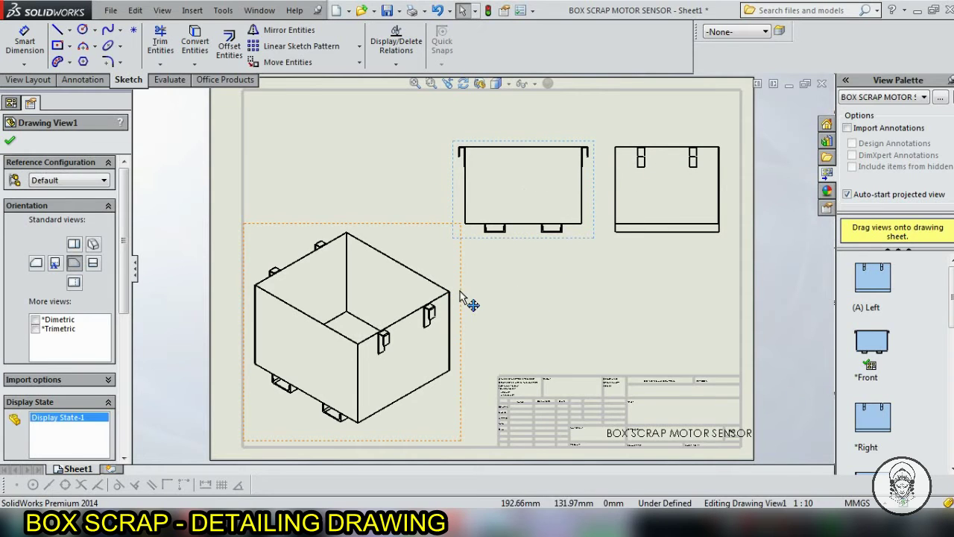
{"action": "left_click_drag", "start_coordinate": [460, 296], "coordinate": [467, 310]}
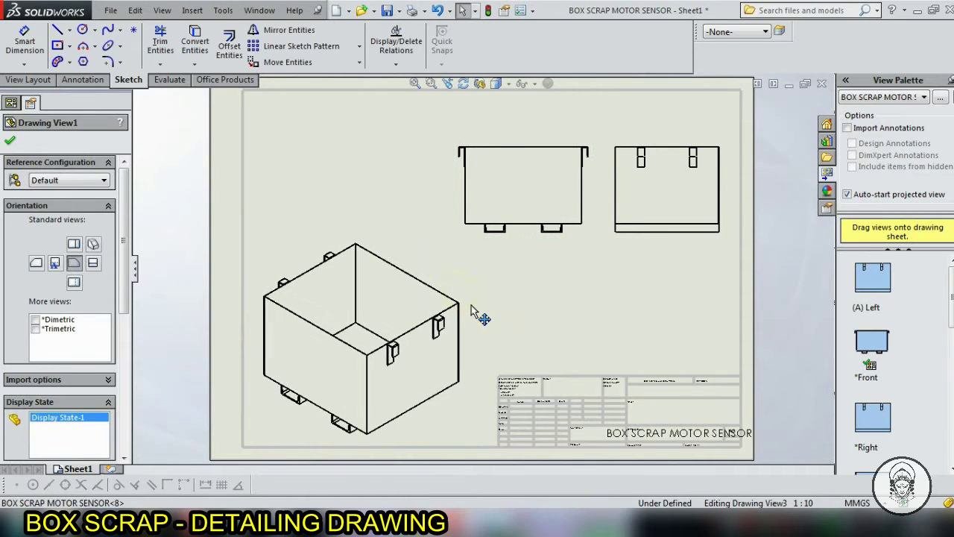
{"action": "left_click", "coordinate": [586, 223]}
{"action": "scroll", "coordinate": [585, 224], "scroll_direction": "down", "scroll_amount": 3}
{"action": "scroll", "coordinate": [613, 297], "scroll_direction": "up", "scroll_amount": 2}
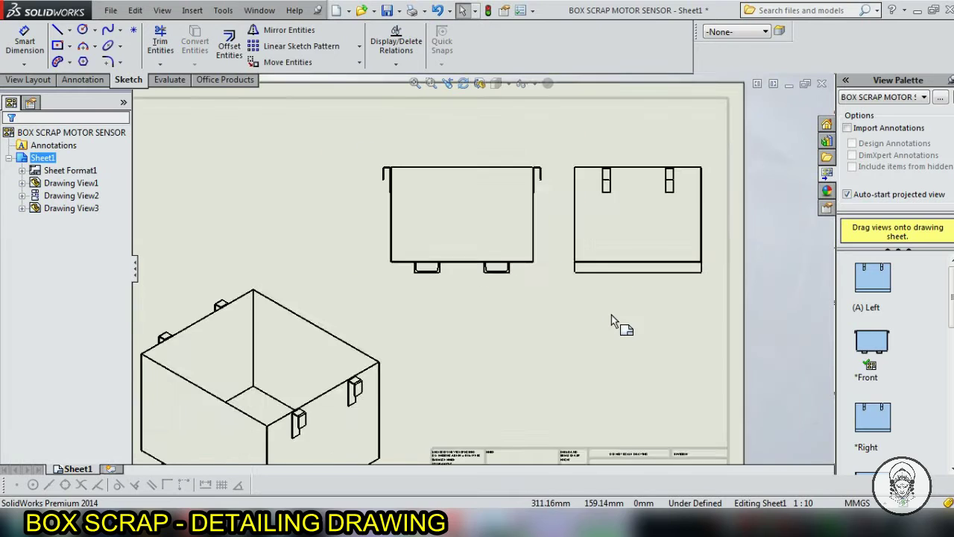
{"action": "scroll", "coordinate": [612, 315], "scroll_direction": "up", "scroll_amount": 1}
{"action": "scroll", "coordinate": [466, 345], "scroll_direction": "down", "scroll_amount": 2}
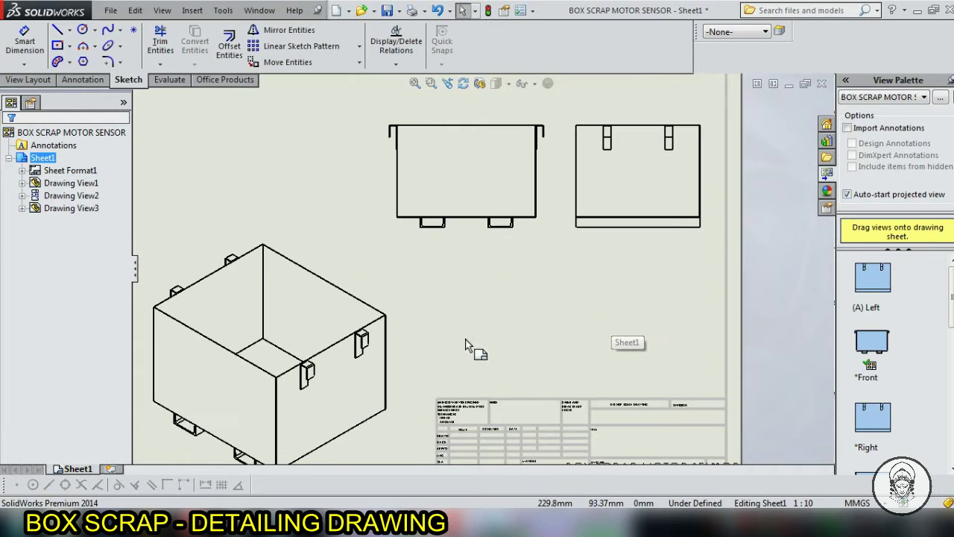
Set the front view to a user-defined 1:12 scale and shift it left and down.
{"action": "left_click", "coordinate": [540, 239]}
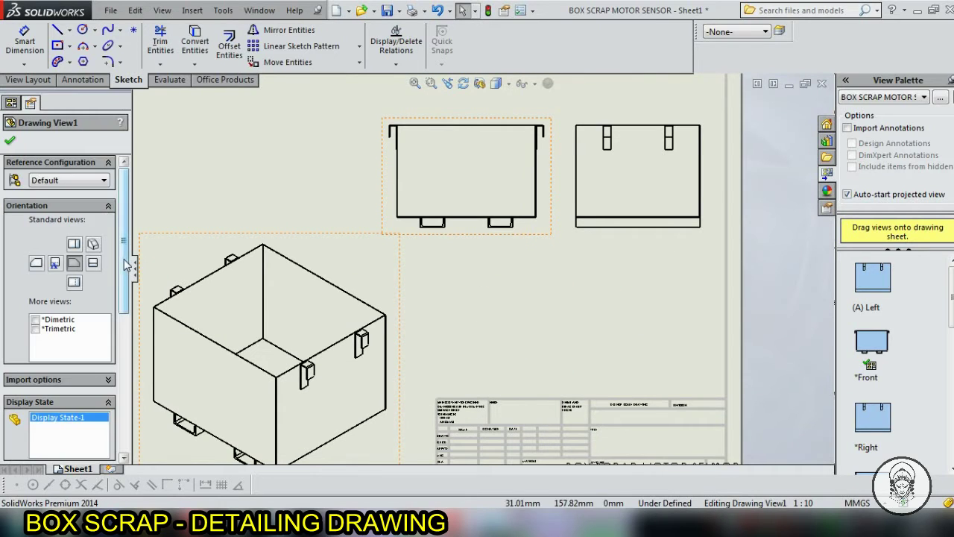
{"action": "scroll", "coordinate": [74, 336], "scroll_direction": "down", "scroll_amount": 2}
{"action": "scroll", "coordinate": [73, 372], "scroll_direction": "down", "scroll_amount": 2}
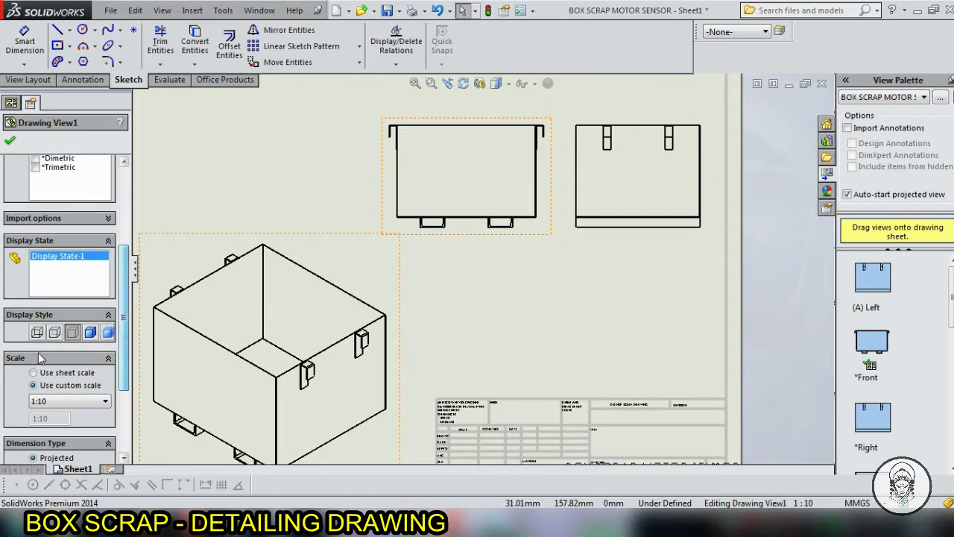
{"action": "left_click", "coordinate": [72, 403]}
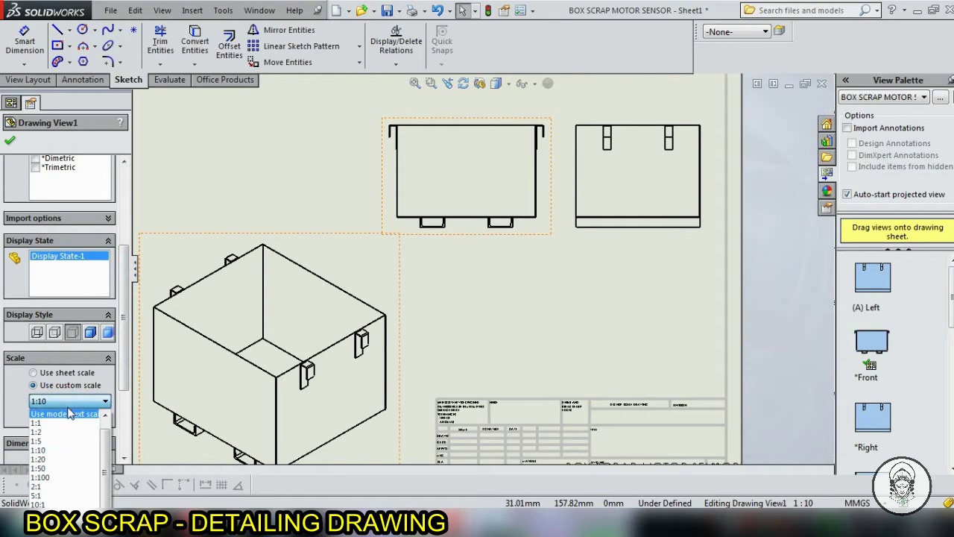
{"action": "left_click", "coordinate": [58, 411]}
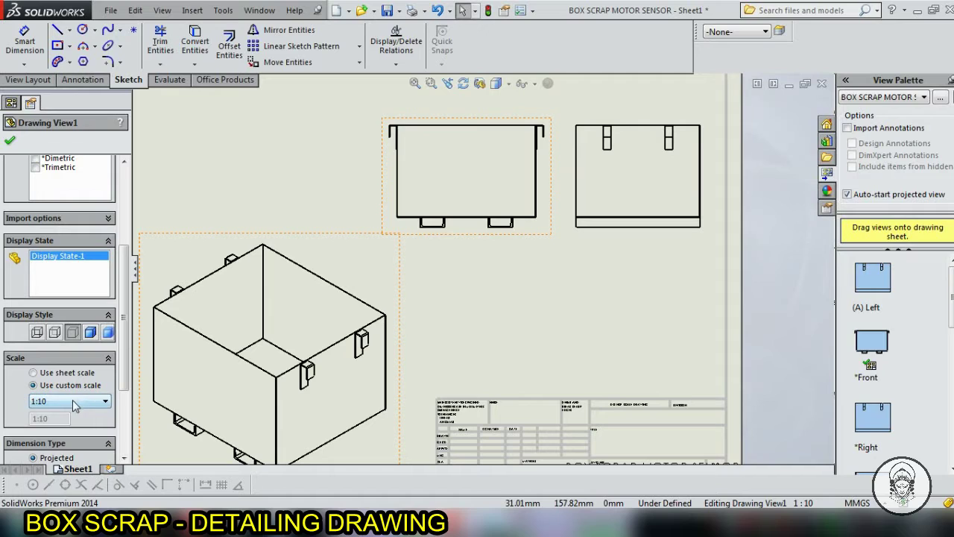
{"action": "left_click", "coordinate": [73, 403]}
{"action": "left_click", "coordinate": [59, 411]}
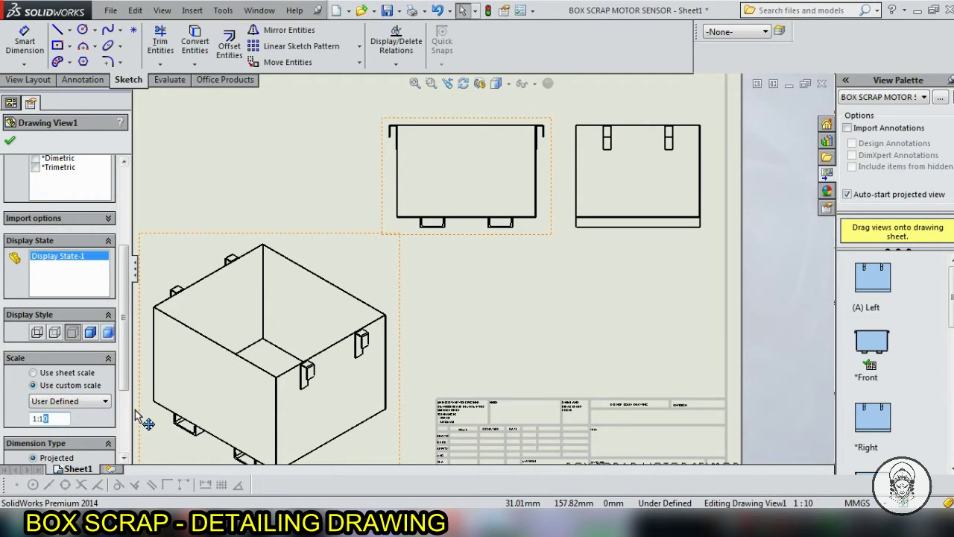
{"action": "type", "text": "2"}
{"action": "key", "text": "Return"}
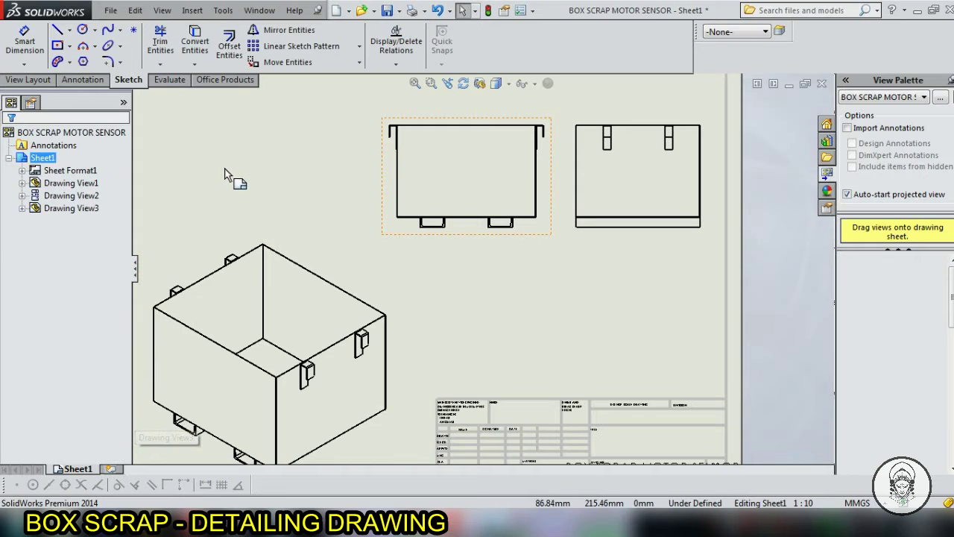
{"action": "left_click_drag", "start_coordinate": [516, 230], "coordinate": [498, 238]}
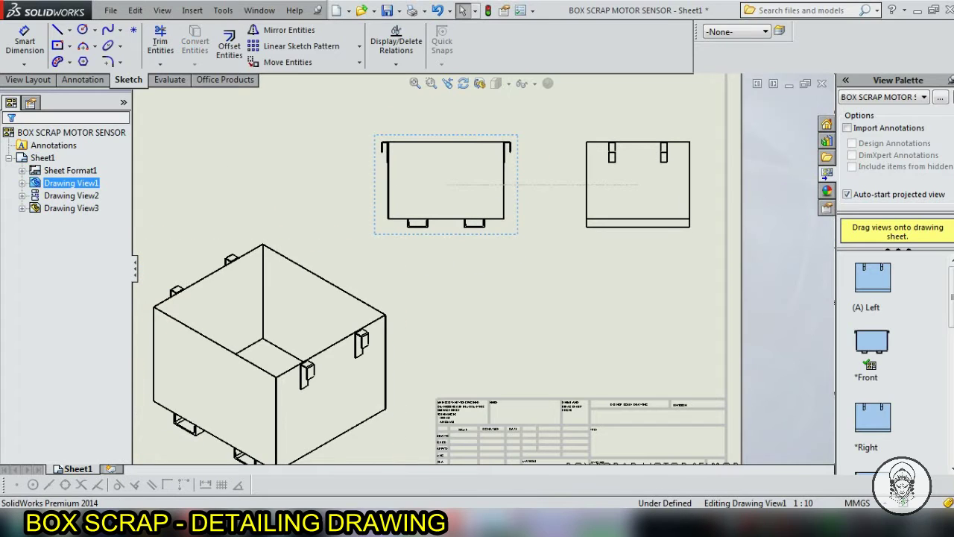
With Smart Dimension, add the 900 width above and 600 height beside the front view.
{"action": "left_click", "coordinate": [26, 41]}
{"action": "scroll", "coordinate": [441, 171], "scroll_direction": "down", "scroll_amount": 2}
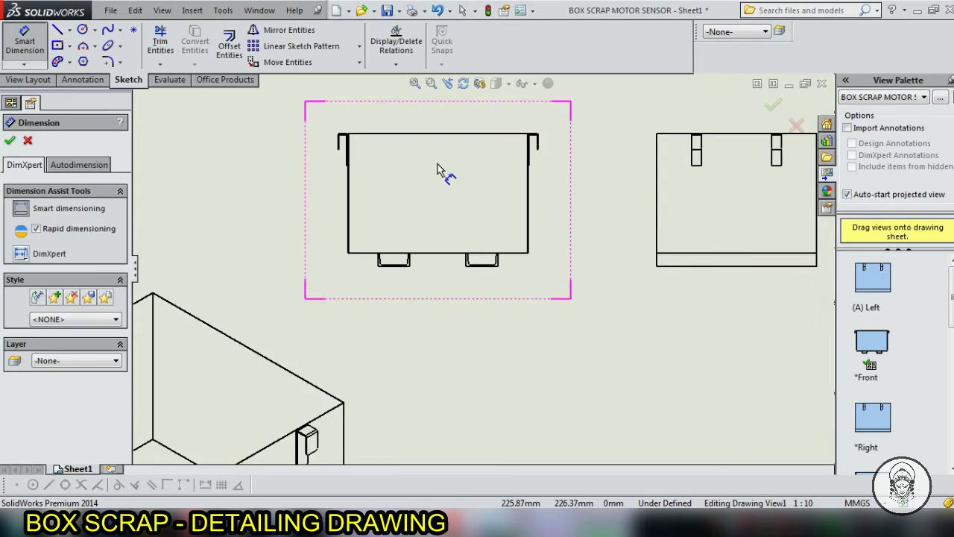
{"action": "scroll", "coordinate": [426, 162], "scroll_direction": "down", "scroll_amount": 4}
{"action": "scroll", "coordinate": [386, 186], "scroll_direction": "down", "scroll_amount": 3}
{"action": "scroll", "coordinate": [335, 197], "scroll_direction": "down", "scroll_amount": 2}
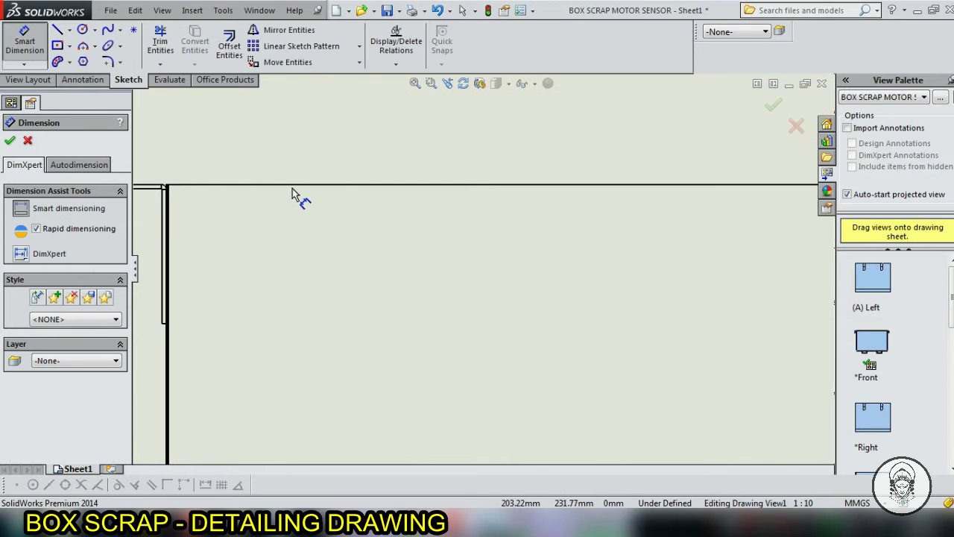
{"action": "scroll", "coordinate": [208, 210], "scroll_direction": "down", "scroll_amount": 1}
{"action": "middle_click_drag", "start_coordinate": [248, 209], "coordinate": [339, 227], "text": "ctrl"}
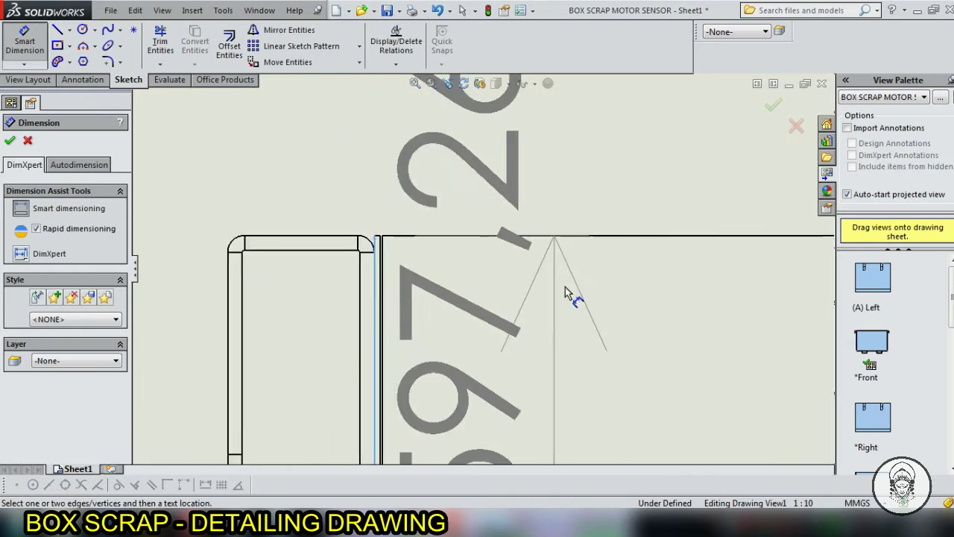
{"action": "scroll", "coordinate": [571, 292], "scroll_direction": "up", "scroll_amount": 2}
{"action": "scroll", "coordinate": [632, 300], "scroll_direction": "up", "scroll_amount": 2}
{"action": "scroll", "coordinate": [722, 302], "scroll_direction": "up", "scroll_amount": 2}
{"action": "scroll", "coordinate": [633, 307], "scroll_direction": "down", "scroll_amount": 1}
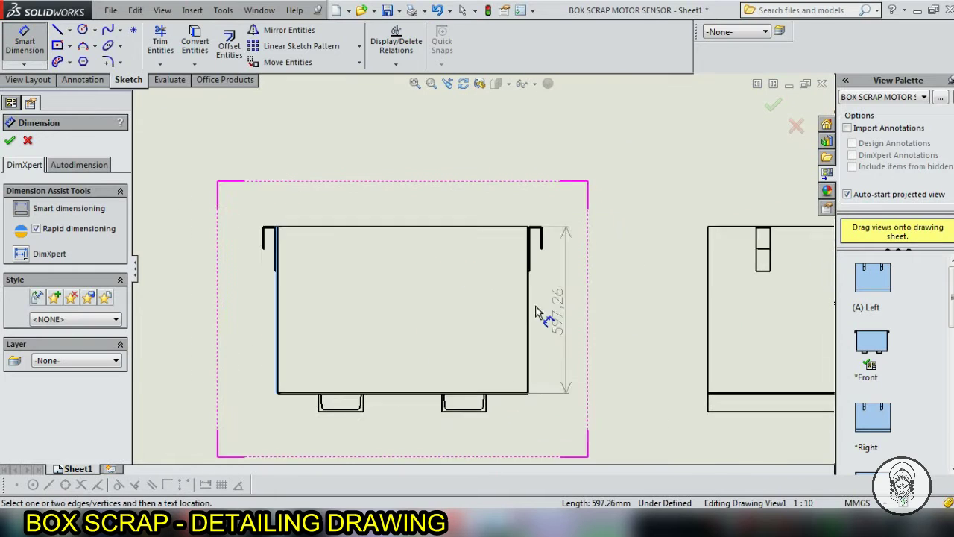
{"action": "scroll", "coordinate": [533, 304], "scroll_direction": "down", "scroll_amount": 3}
{"action": "scroll", "coordinate": [540, 284], "scroll_direction": "down", "scroll_amount": 2}
{"action": "scroll", "coordinate": [514, 273], "scroll_direction": "down", "scroll_amount": 2}
{"action": "scroll", "coordinate": [437, 258], "scroll_direction": "up", "scroll_amount": 1}
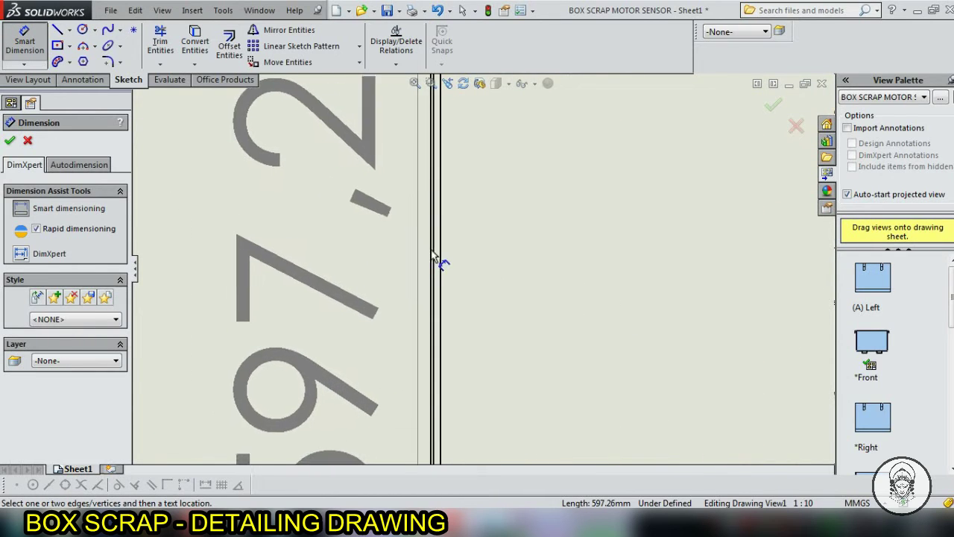
{"action": "left_click", "coordinate": [440, 252]}
{"action": "scroll", "coordinate": [389, 268], "scroll_direction": "up", "scroll_amount": 2}
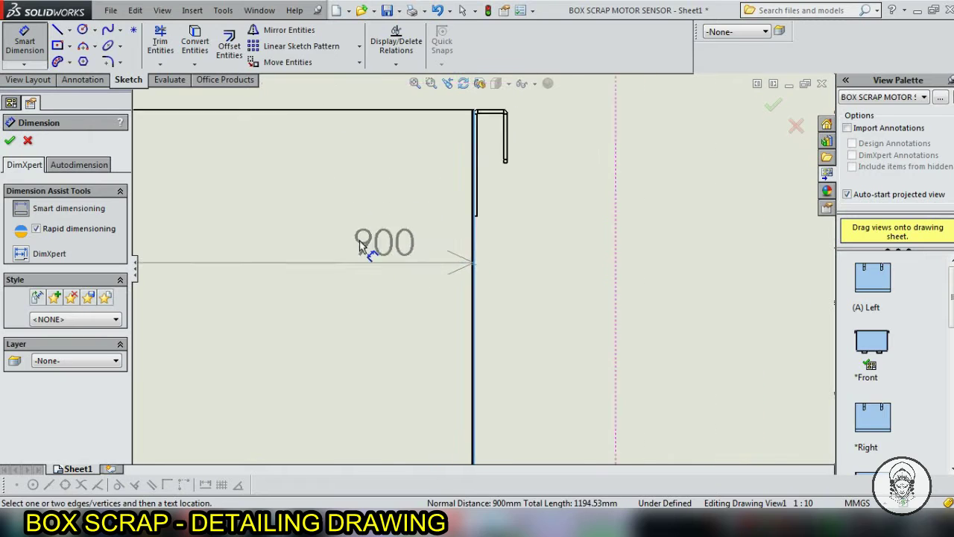
{"action": "scroll", "coordinate": [351, 193], "scroll_direction": "up", "scroll_amount": 2}
{"action": "scroll", "coordinate": [373, 193], "scroll_direction": "up", "scroll_amount": 1}
{"action": "left_click", "coordinate": [400, 188]}
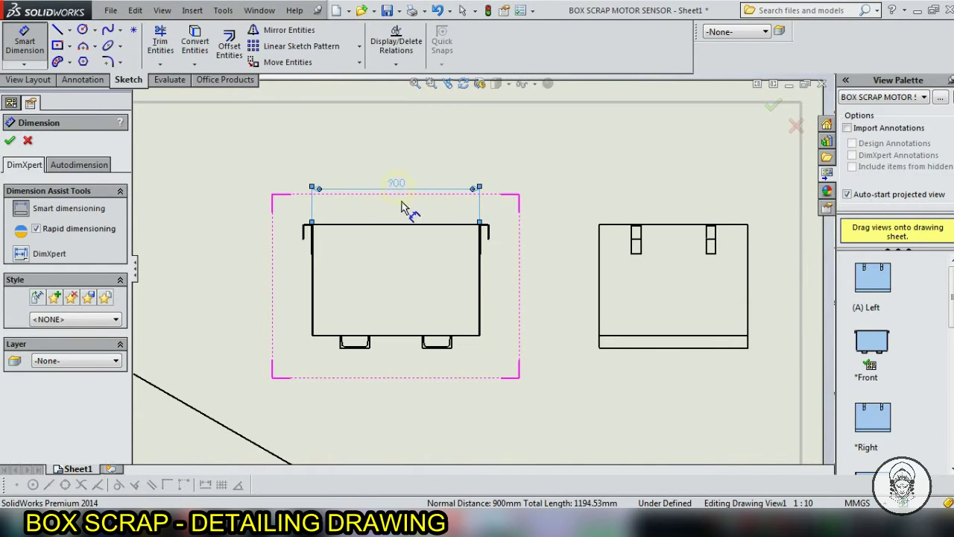
{"action": "scroll", "coordinate": [462, 250], "scroll_direction": "down", "scroll_amount": 3}
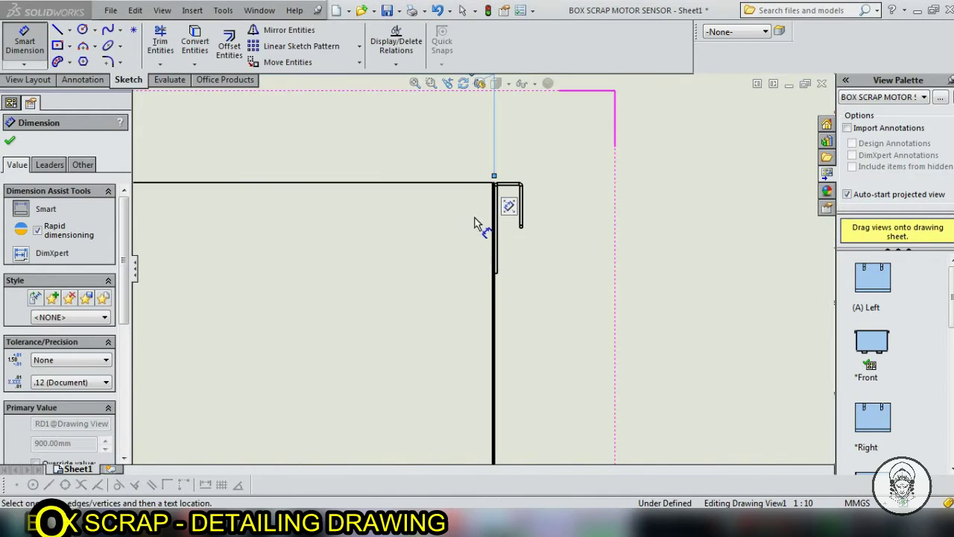
{"action": "left_click", "coordinate": [471, 184]}
{"action": "scroll", "coordinate": [470, 317], "scroll_direction": "up", "scroll_amount": 3}
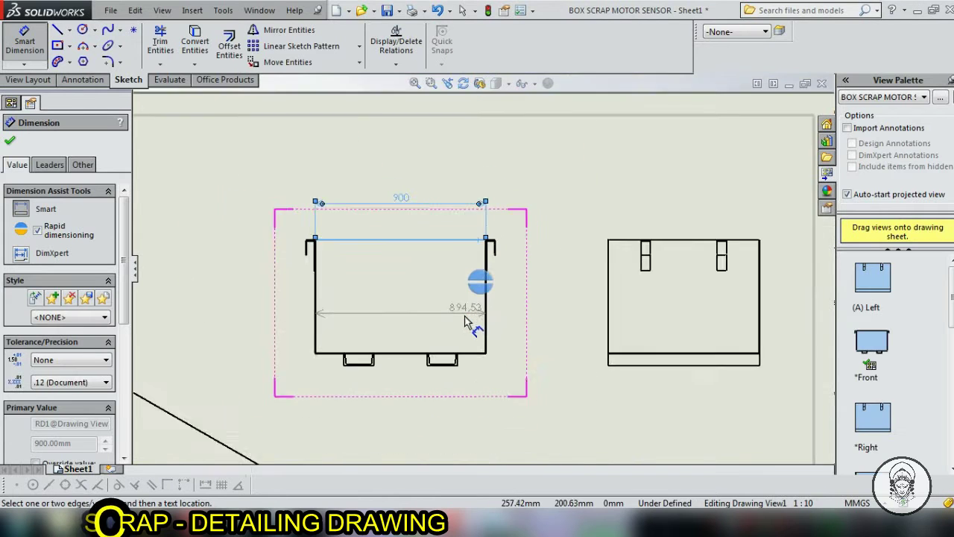
{"action": "scroll", "coordinate": [472, 326], "scroll_direction": "down", "scroll_amount": 1}
{"action": "scroll", "coordinate": [512, 305], "scroll_direction": "down", "scroll_amount": 2}
{"action": "scroll", "coordinate": [513, 286], "scroll_direction": "down", "scroll_amount": 2}
{"action": "scroll", "coordinate": [507, 274], "scroll_direction": "down", "scroll_amount": 1}
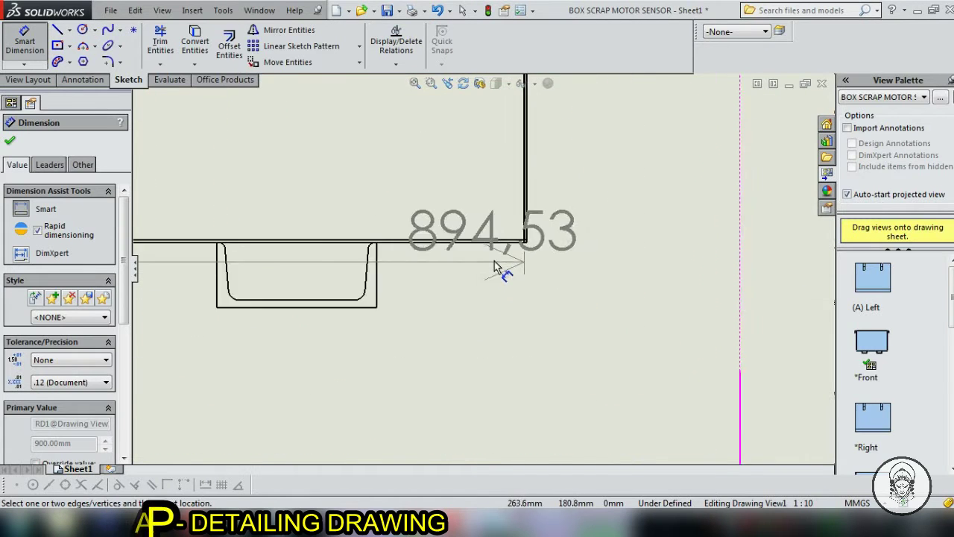
{"action": "scroll", "coordinate": [502, 261], "scroll_direction": "down", "scroll_amount": 2}
{"action": "scroll", "coordinate": [500, 252], "scroll_direction": "down", "scroll_amount": 1}
{"action": "scroll", "coordinate": [494, 243], "scroll_direction": "down", "scroll_amount": 1}
{"action": "left_click", "coordinate": [491, 240]}
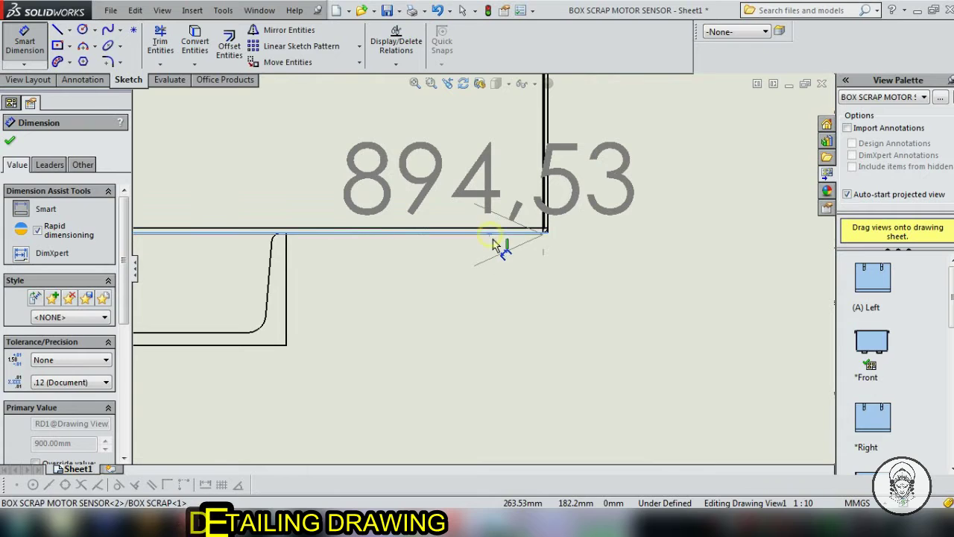
{"action": "scroll", "coordinate": [614, 271], "scroll_direction": "up", "scroll_amount": 1}
{"action": "scroll", "coordinate": [610, 221], "scroll_direction": "up", "scroll_amount": 1}
{"action": "scroll", "coordinate": [569, 191], "scroll_direction": "up", "scroll_amount": 1}
{"action": "scroll", "coordinate": [569, 191], "scroll_direction": "up", "scroll_amount": 2}
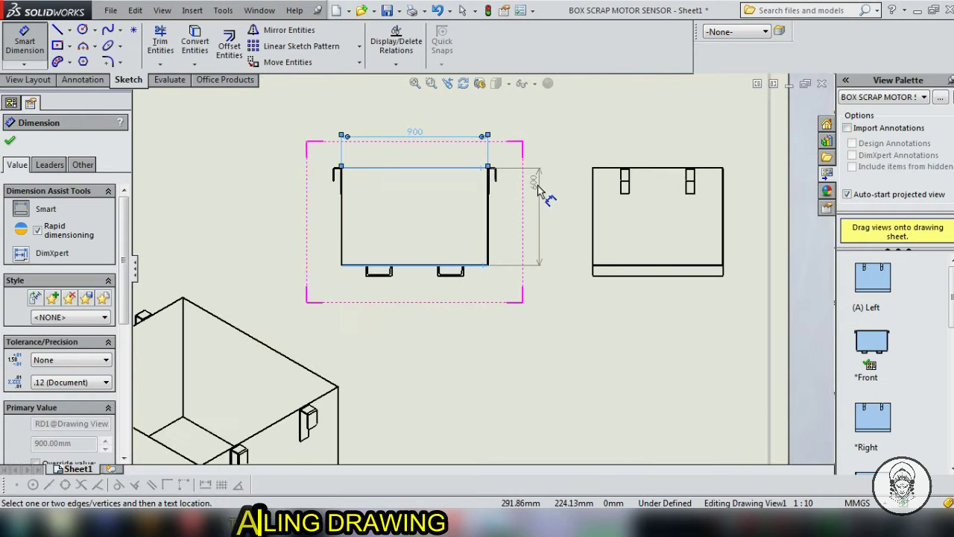
{"action": "left_click", "coordinate": [528, 208]}
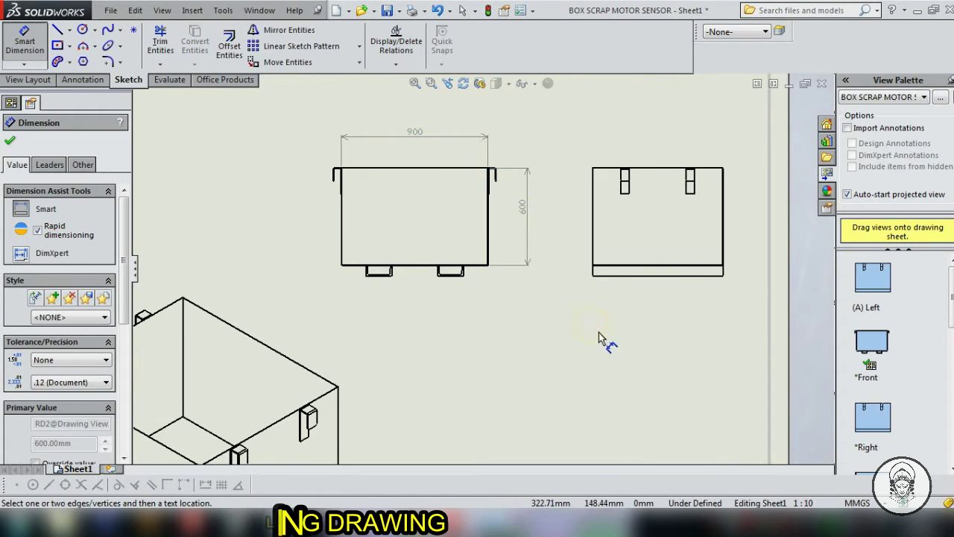
Dimension the side view's width as 800, placed above the view.
{"action": "scroll", "coordinate": [649, 209], "scroll_direction": "down", "scroll_amount": 1}
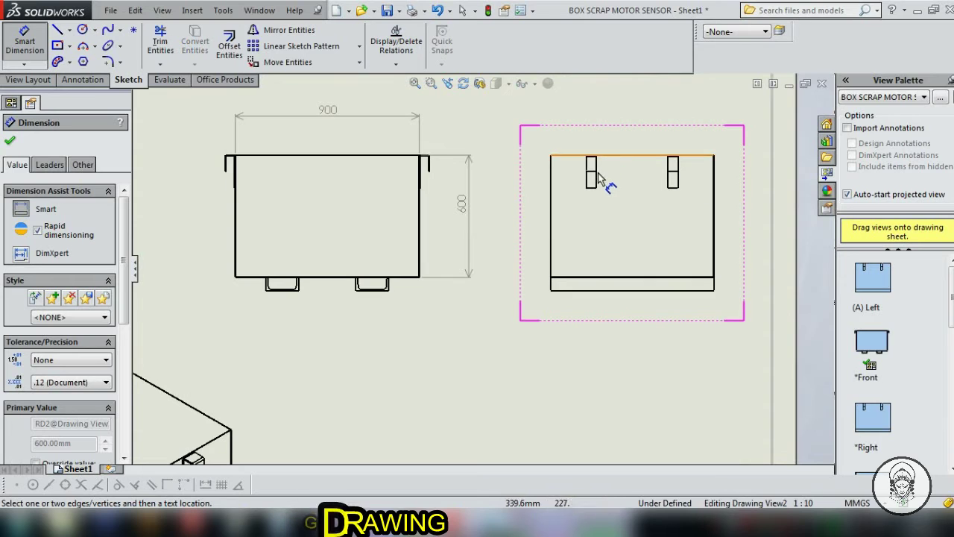
{"action": "scroll", "coordinate": [643, 251], "scroll_direction": "down", "scroll_amount": 1}
{"action": "scroll", "coordinate": [578, 347], "scroll_direction": "down", "scroll_amount": 4}
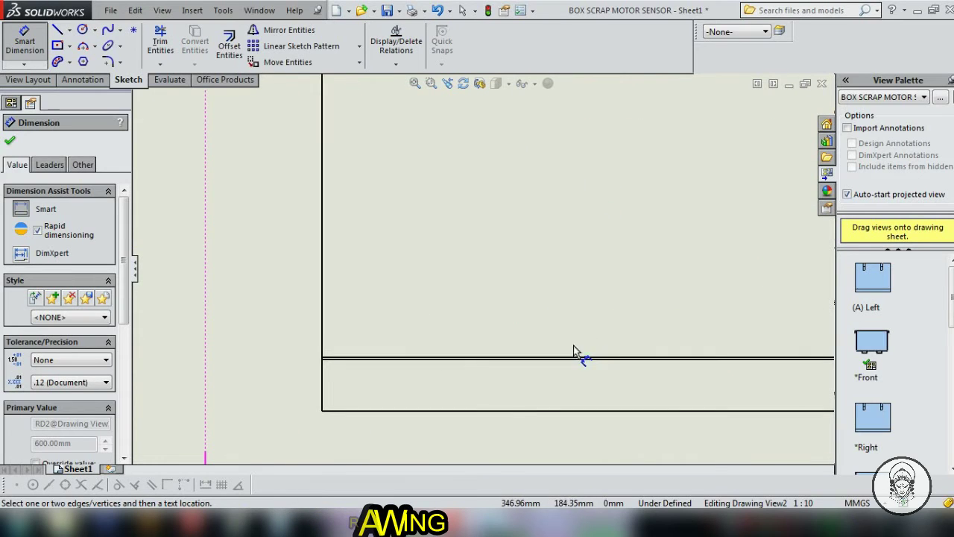
{"action": "left_click", "coordinate": [549, 416]}
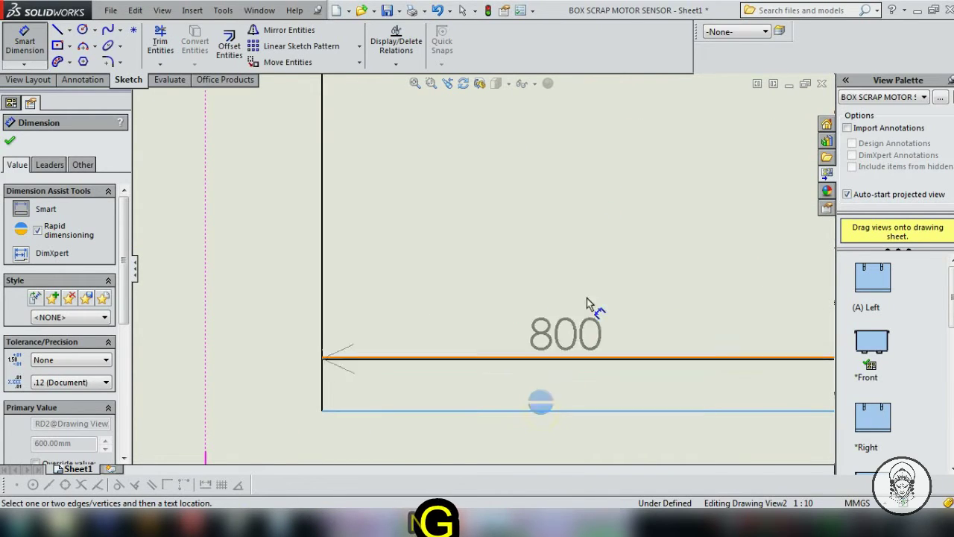
{"action": "scroll", "coordinate": [600, 299], "scroll_direction": "up", "scroll_amount": 4}
{"action": "left_click", "coordinate": [545, 112]}
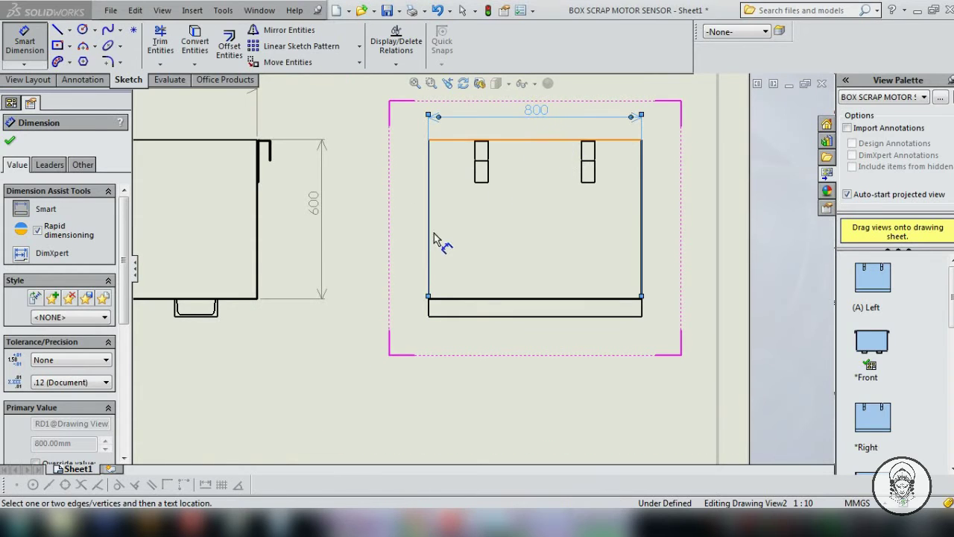
{"action": "scroll", "coordinate": [443, 293], "scroll_direction": "up", "scroll_amount": 3}
{"action": "scroll", "coordinate": [511, 336], "scroll_direction": "up", "scroll_amount": 1}
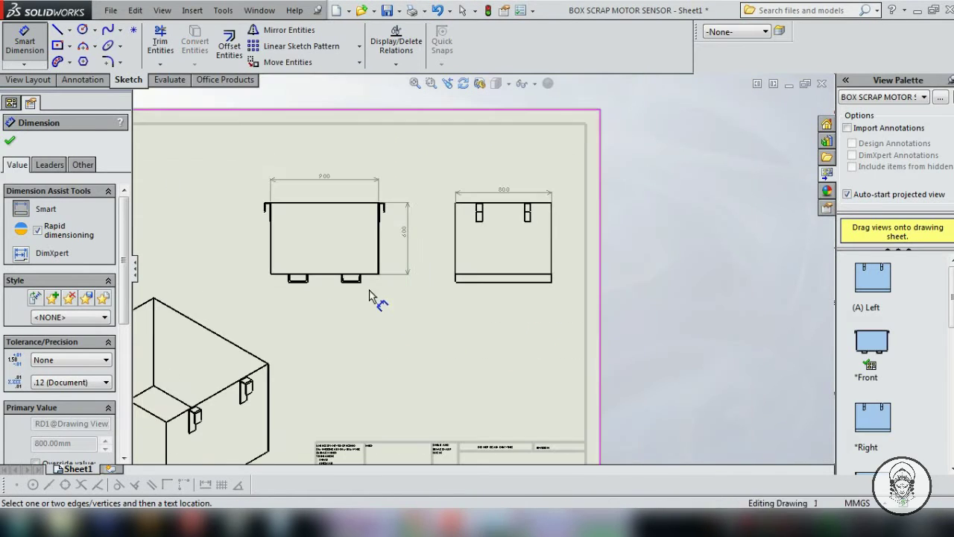
{"action": "scroll", "coordinate": [375, 298], "scroll_direction": "up", "scroll_amount": 1}
{"action": "scroll", "coordinate": [372, 284], "scroll_direction": "up", "scroll_amount": 1}
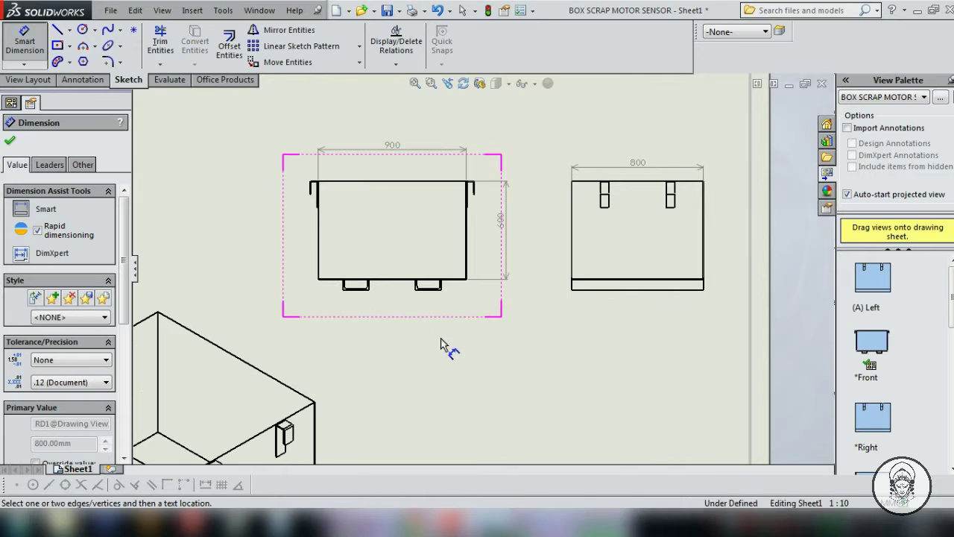
{"action": "scroll", "coordinate": [463, 340], "scroll_direction": "up", "scroll_amount": 2}
{"action": "scroll", "coordinate": [489, 339], "scroll_direction": "down", "scroll_amount": 1}
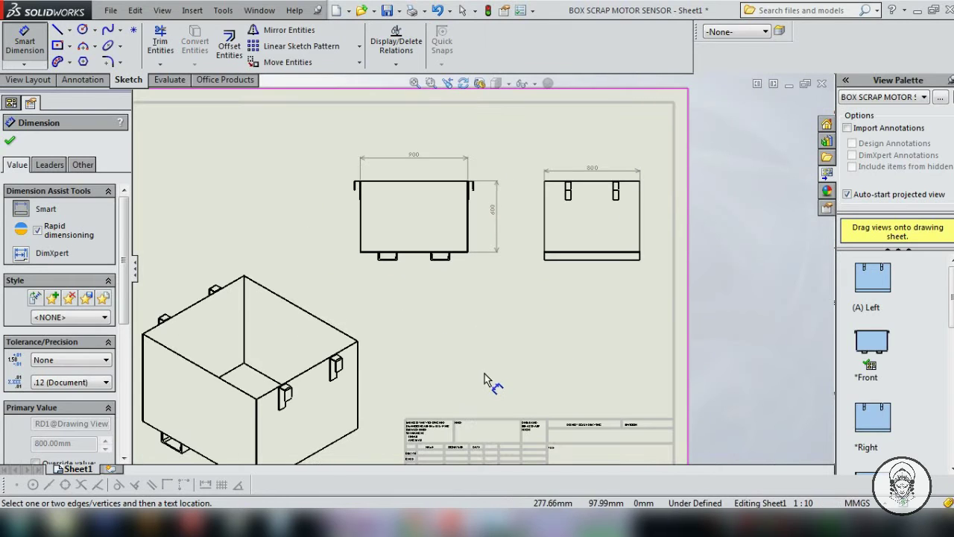
{"action": "key", "text": "Escape"}
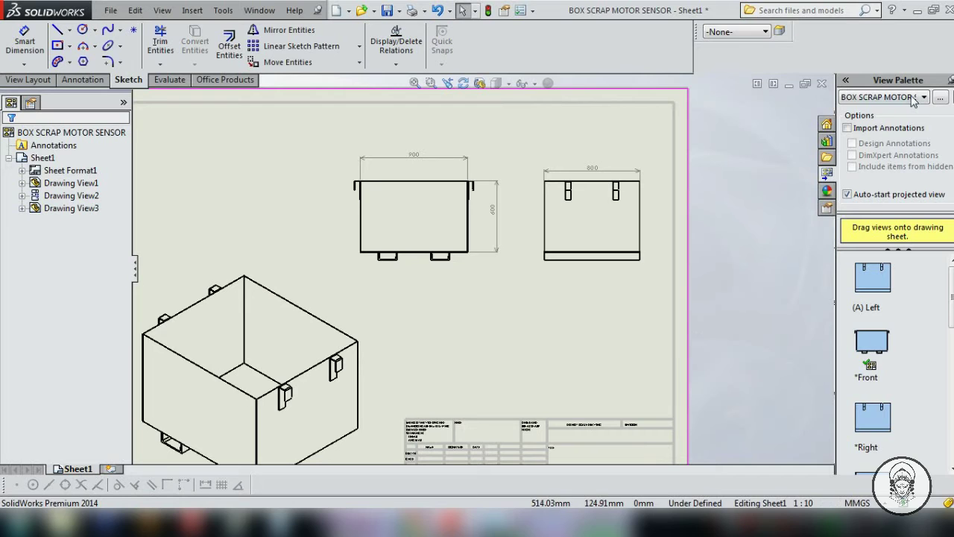
Load the HOOK part and place its front and projected side views beside the title block.
{"action": "left_click", "coordinate": [941, 99]}
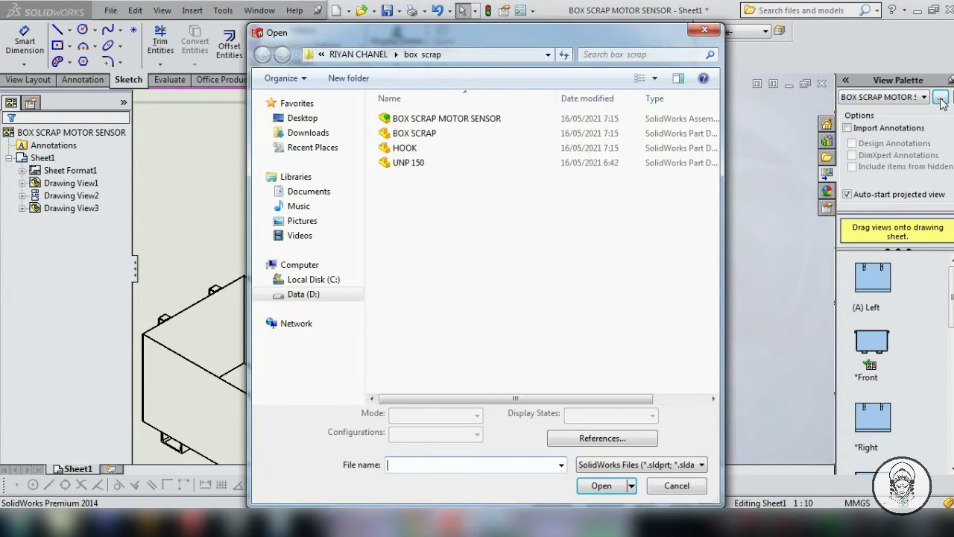
{"action": "left_click", "coordinate": [438, 154]}
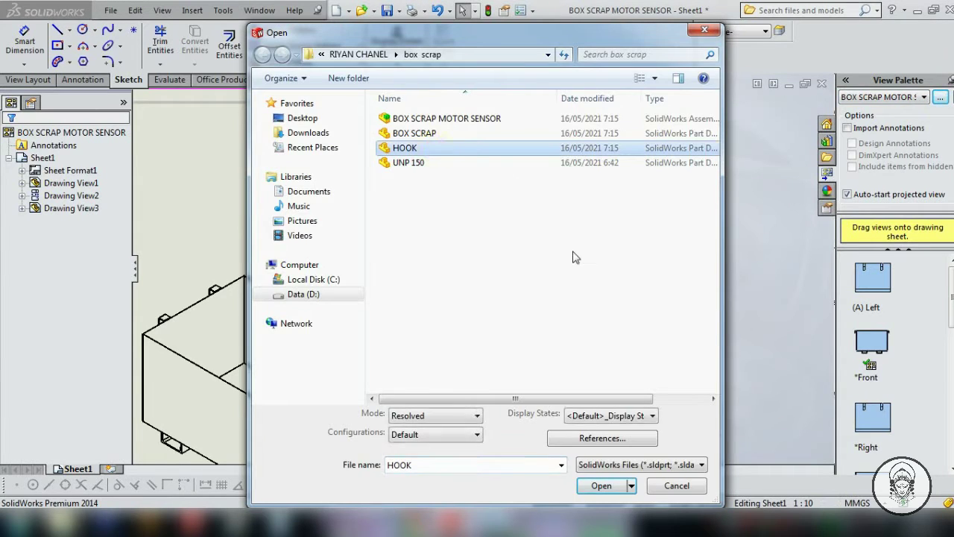
{"action": "left_click", "coordinate": [611, 484]}
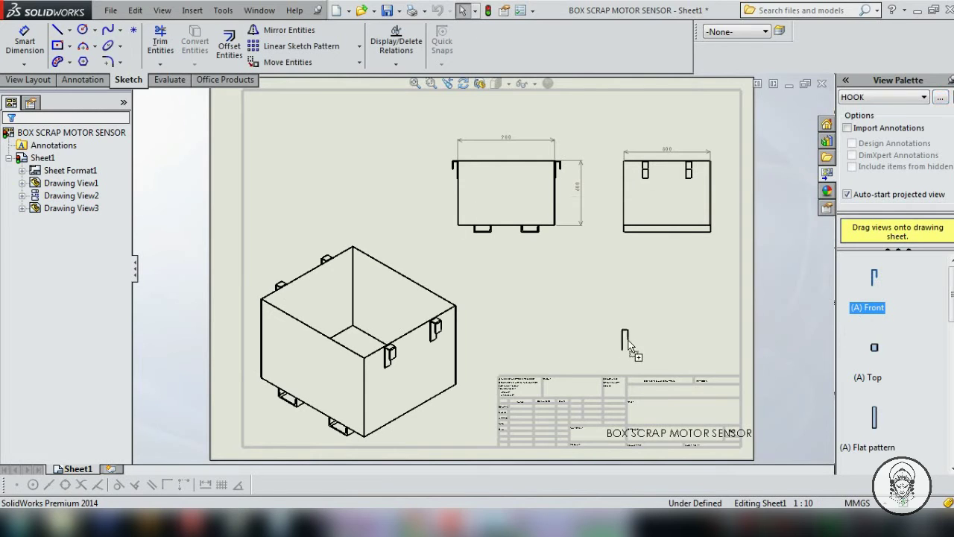
{"action": "left_click_drag", "start_coordinate": [647, 340], "coordinate": [647, 340]}
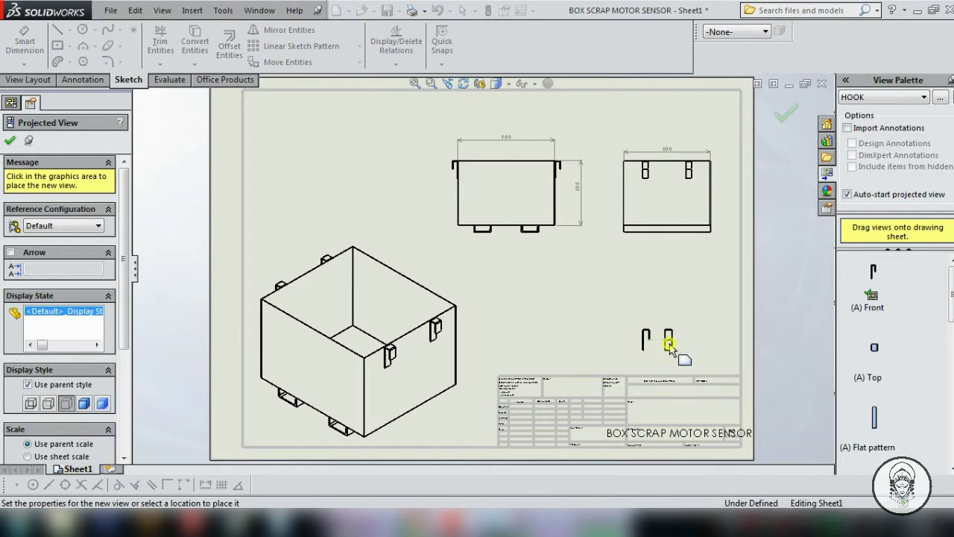
{"action": "left_click", "coordinate": [681, 297]}
{"action": "key", "text": "Escape"}
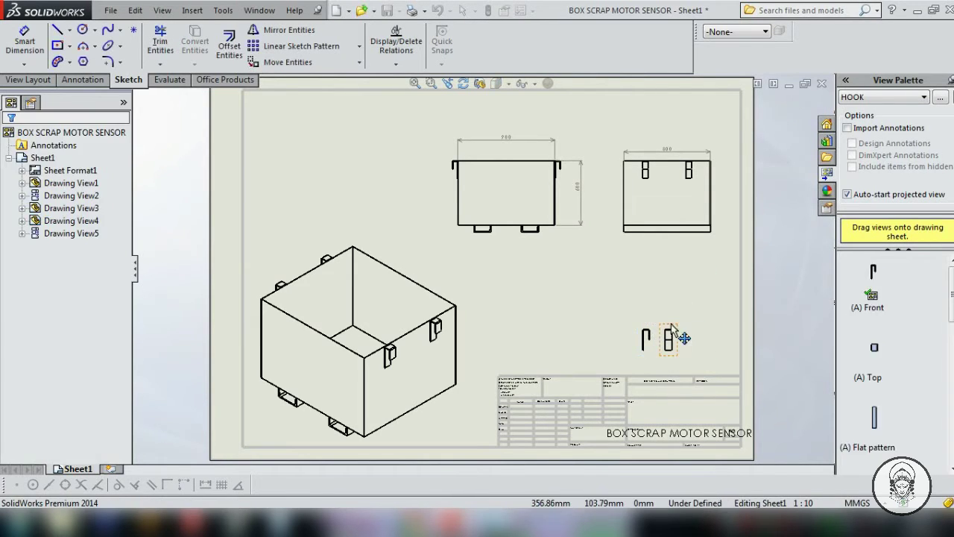
Load the UNP 150 part's views into the View Palette.
{"action": "left_click", "coordinate": [942, 98]}
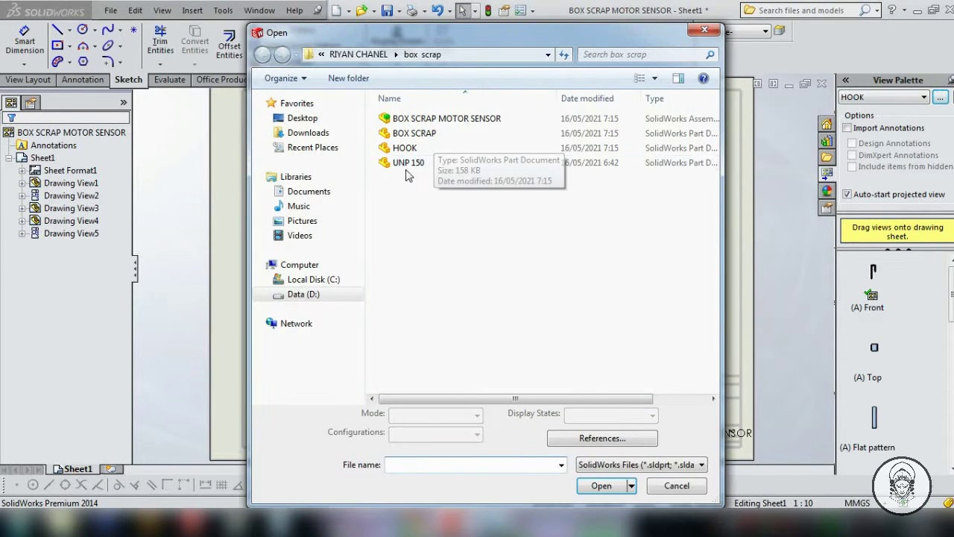
{"action": "left_click", "coordinate": [407, 164]}
{"action": "left_click", "coordinate": [602, 489]}
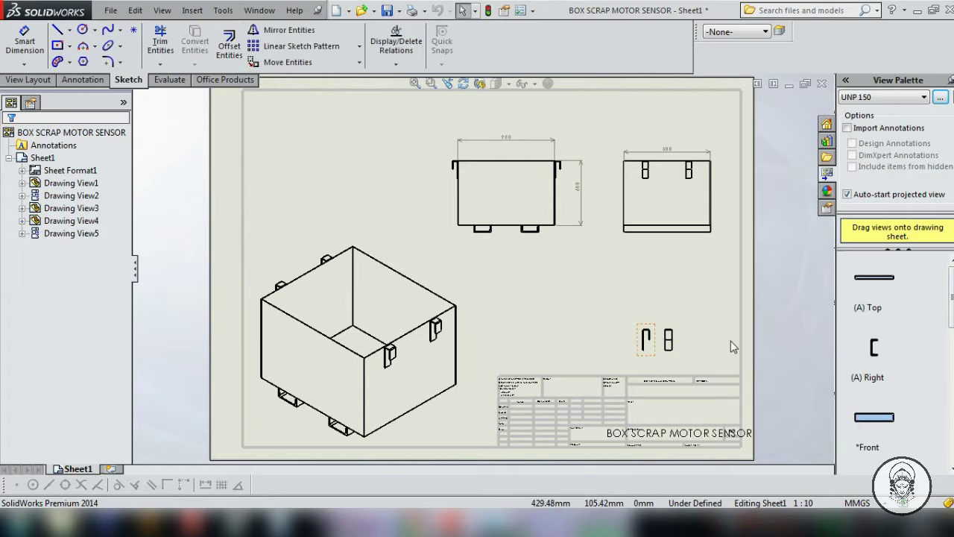
{"action": "scroll", "coordinate": [703, 387], "scroll_direction": "down", "scroll_amount": 2}
{"action": "scroll", "coordinate": [667, 368], "scroll_direction": "down", "scroll_amount": 2}
{"action": "scroll", "coordinate": [481, 261], "scroll_direction": "down", "scroll_amount": 2}
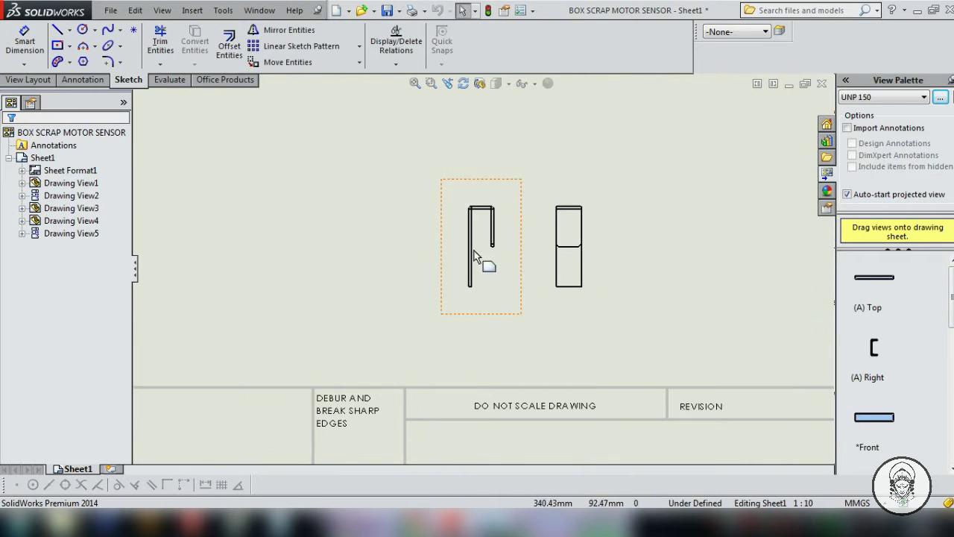
{"action": "scroll", "coordinate": [437, 256], "scroll_direction": "down", "scroll_amount": 2}
{"action": "scroll", "coordinate": [437, 265], "scroll_direction": "down", "scroll_amount": 2}
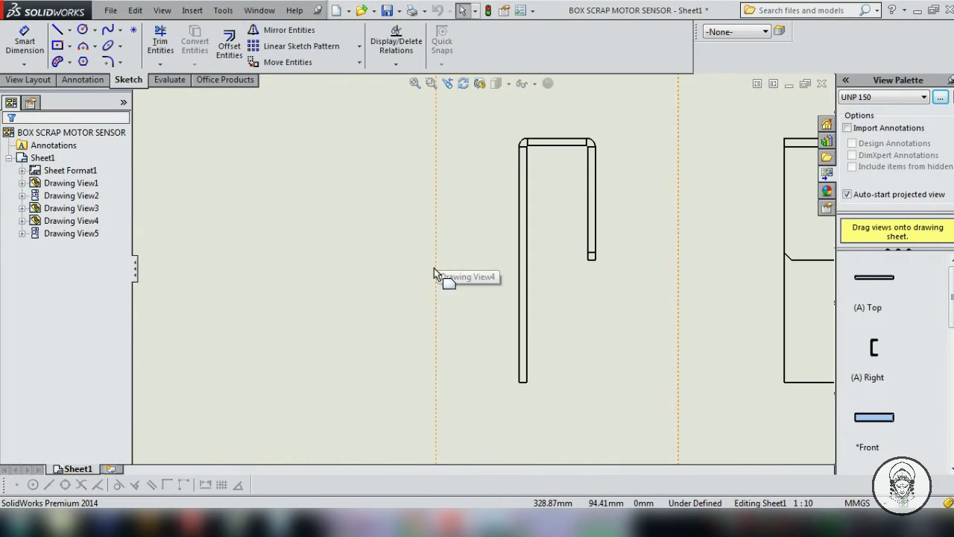
Dimension the hook views (160 height, 50 width on each view) and start a note beneath them.
{"action": "left_click", "coordinate": [32, 37]}
{"action": "left_click", "coordinate": [535, 140]}
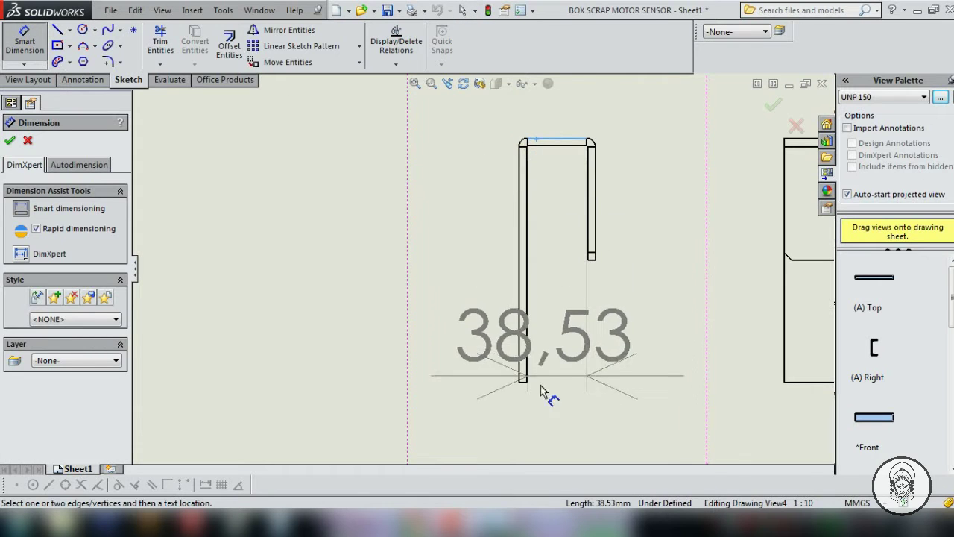
{"action": "left_click", "coordinate": [523, 382]}
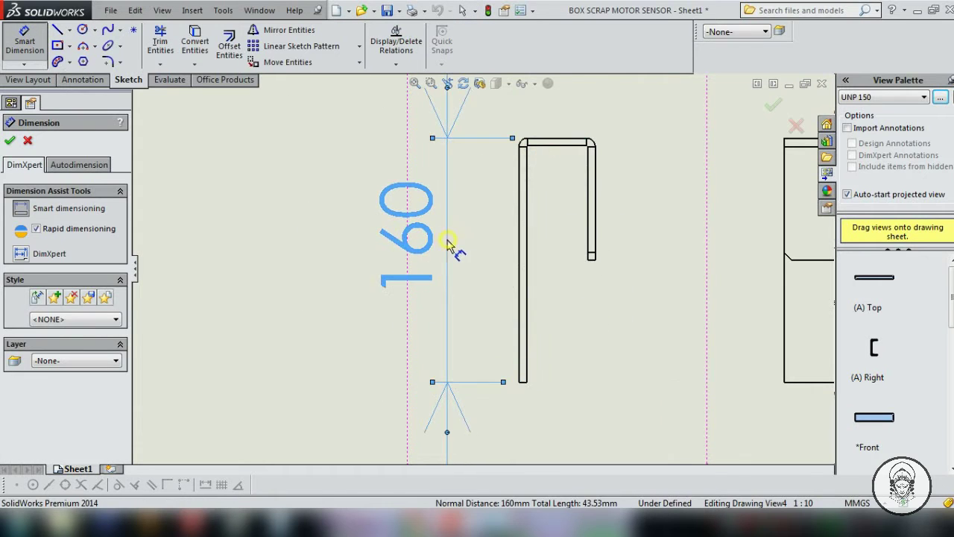
{"action": "left_click", "coordinate": [447, 242]}
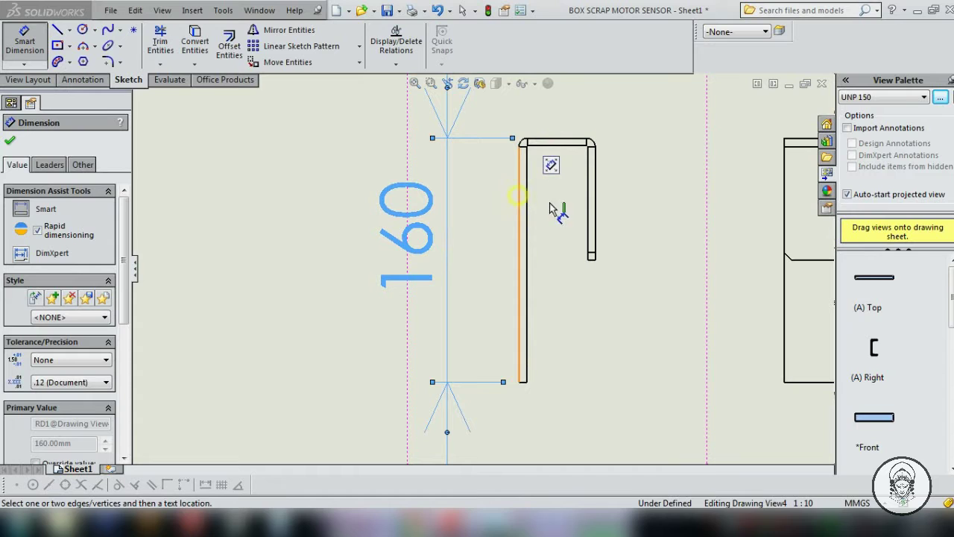
{"action": "left_click", "coordinate": [593, 210]}
{"action": "key", "text": "z"}
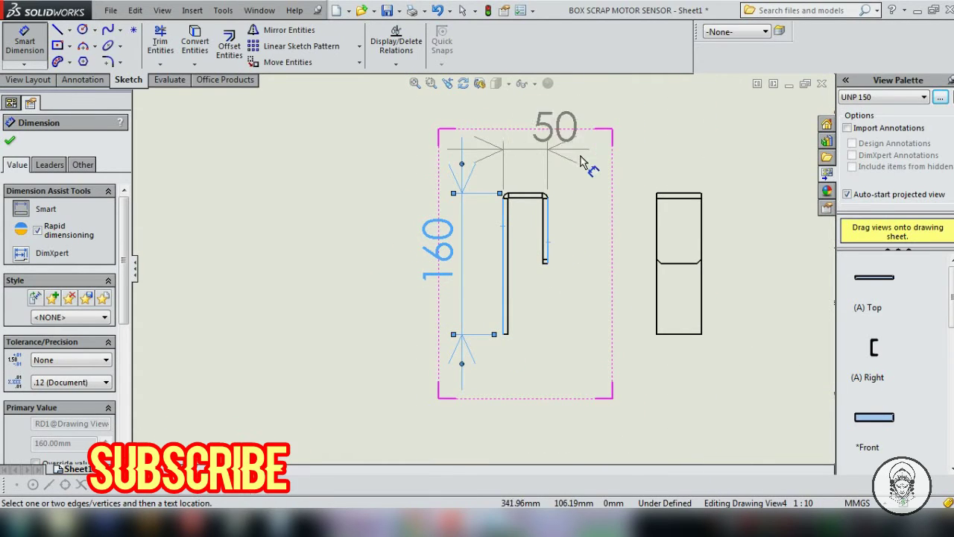
{"action": "left_click", "coordinate": [587, 166]}
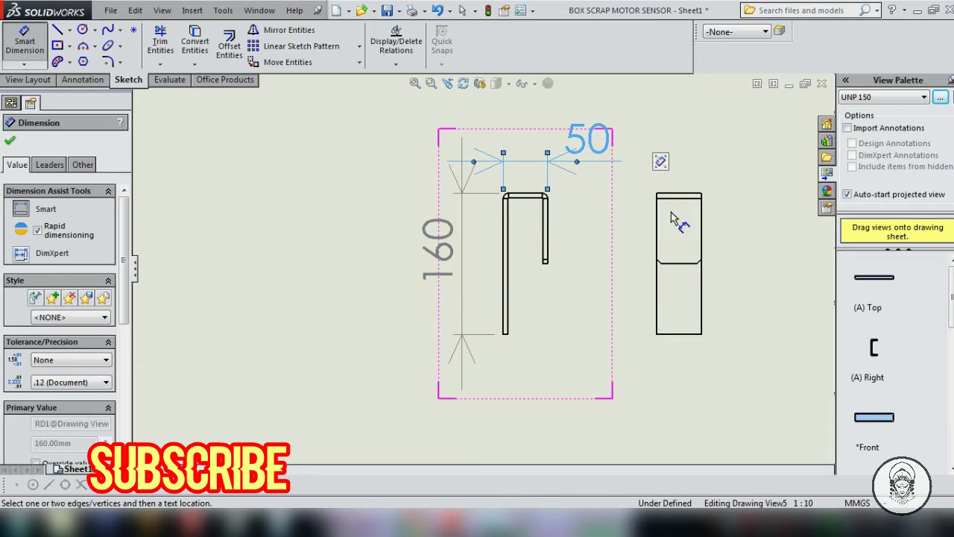
{"action": "left_click", "coordinate": [677, 337]}
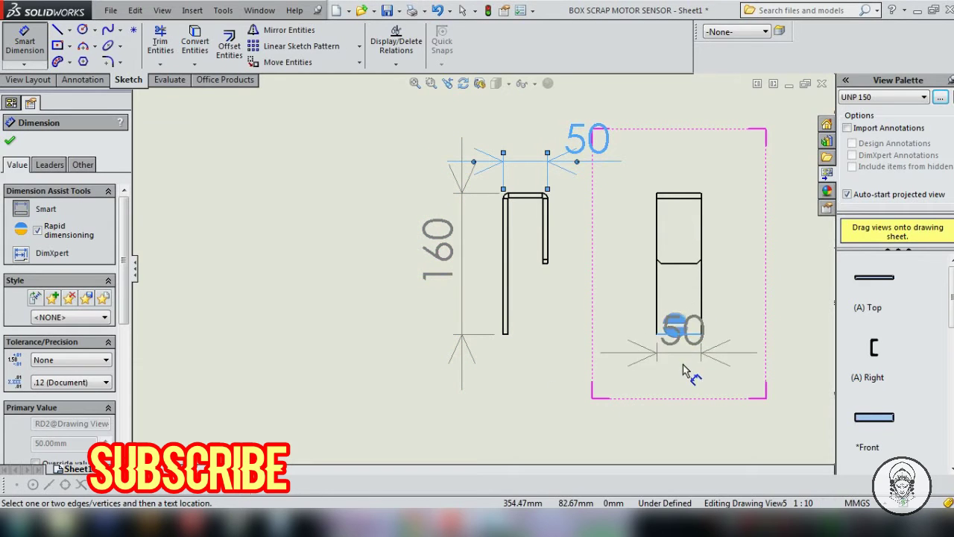
{"action": "left_click", "coordinate": [772, 388]}
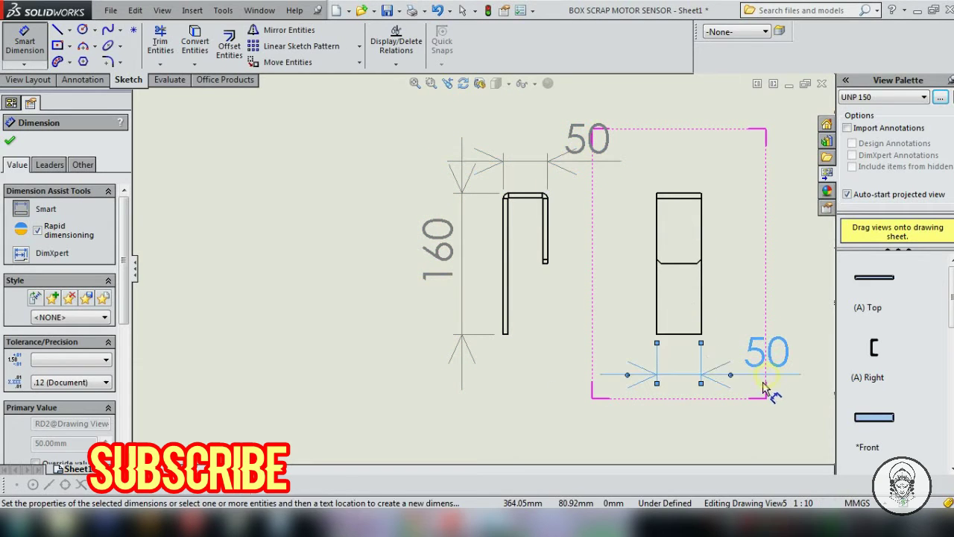
{"action": "left_click", "coordinate": [75, 81]}
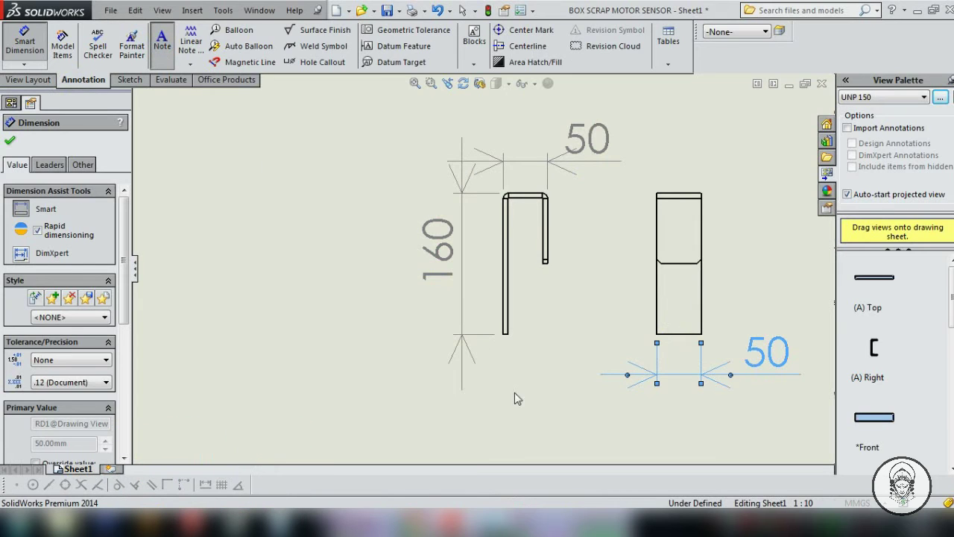
{"action": "left_click", "coordinate": [494, 411]}
Finish typing the note text as HOOK PLATE STRIP T.50 and commit the note.
{"action": "type", "text": "XXXXXXX"}
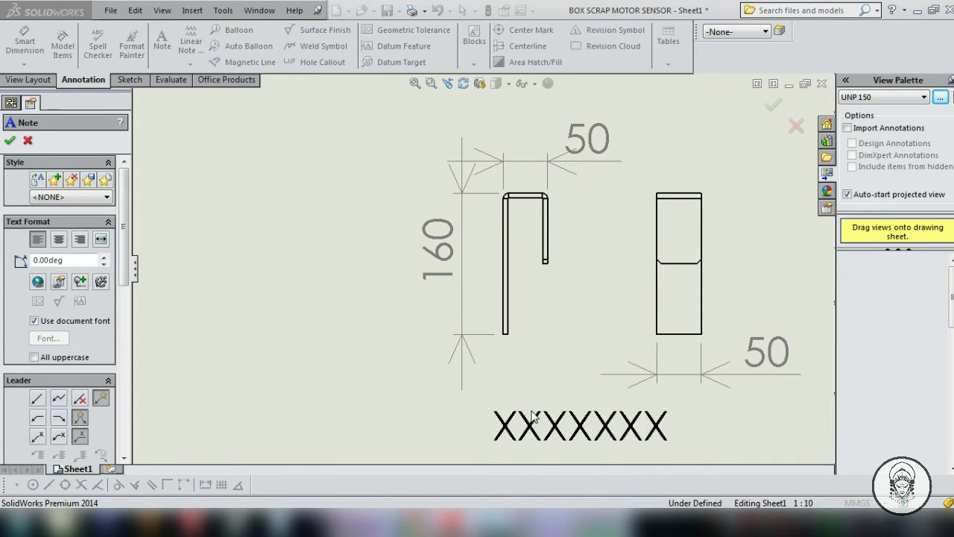
{"action": "left_click", "coordinate": [533, 418]}
{"action": "type", "text": "h"}
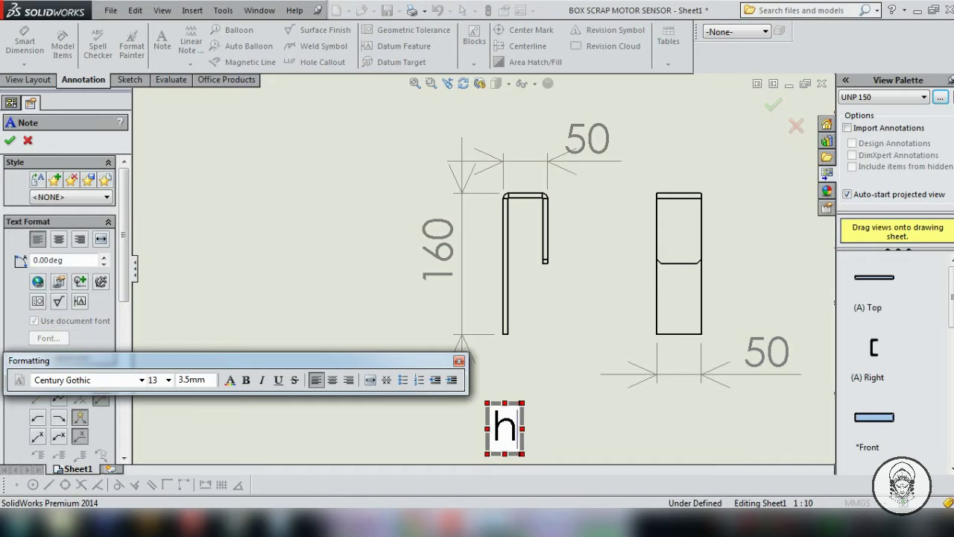
{"action": "key", "text": "BackSpace"}
{"action": "type", "text": "HOOK"}
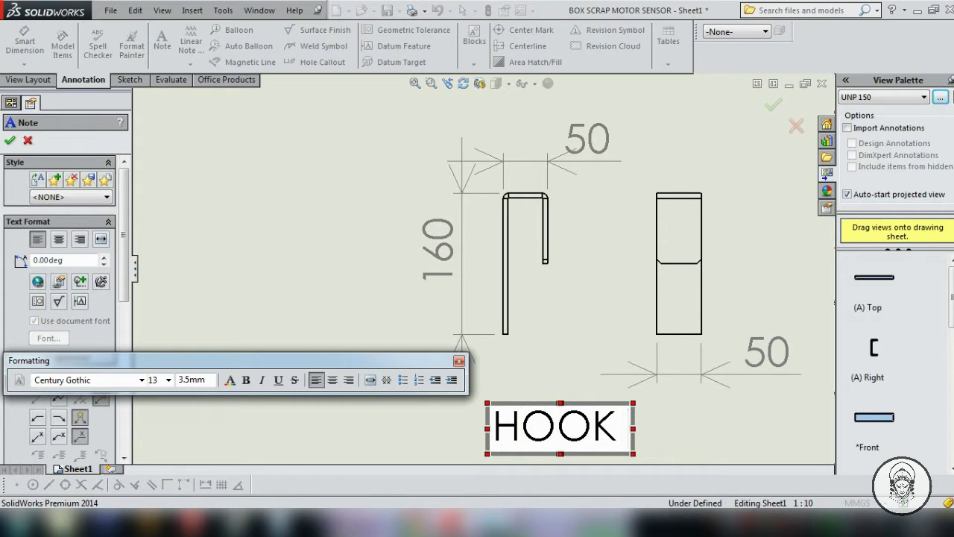
{"action": "type", "text": " PLATE S"}
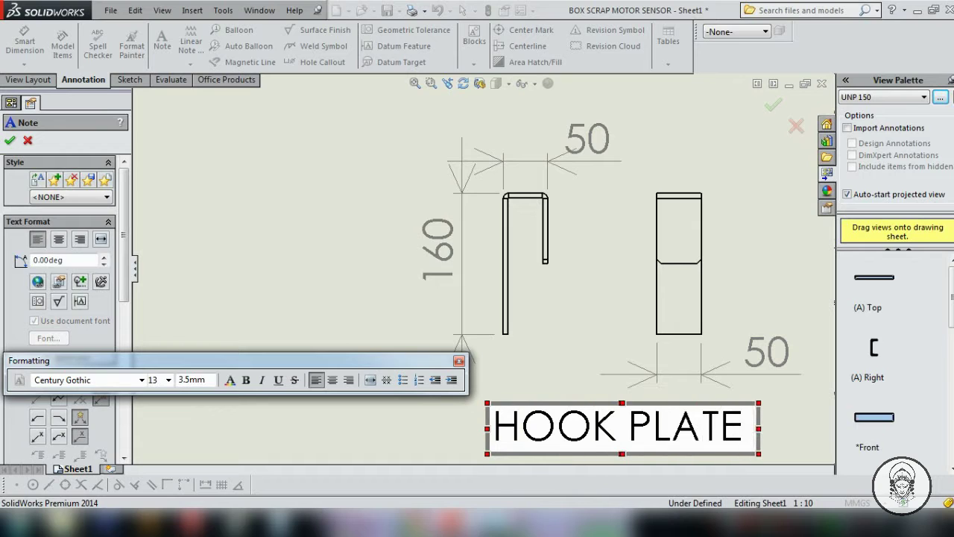
{"action": "type", "text": "TRIP"}
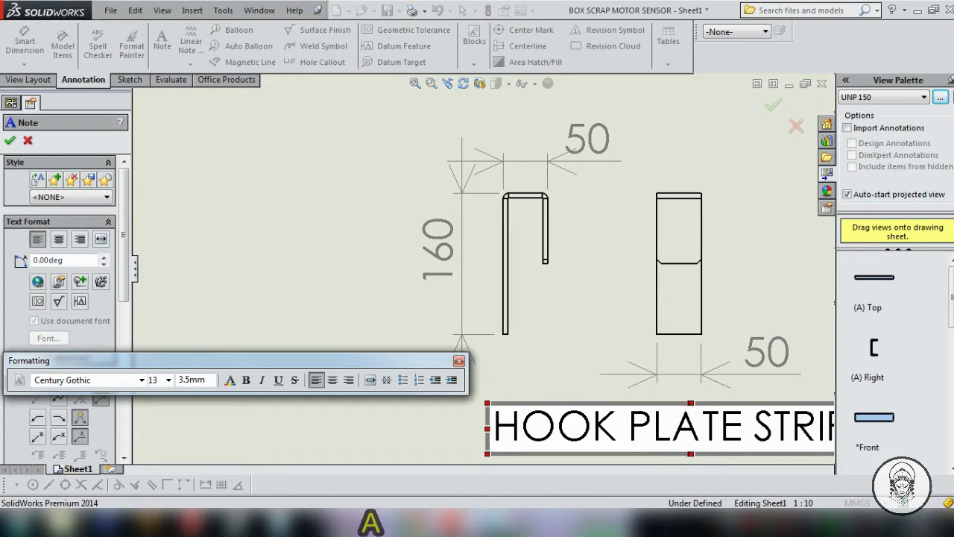
{"action": "left_click", "coordinate": [328, 260]}
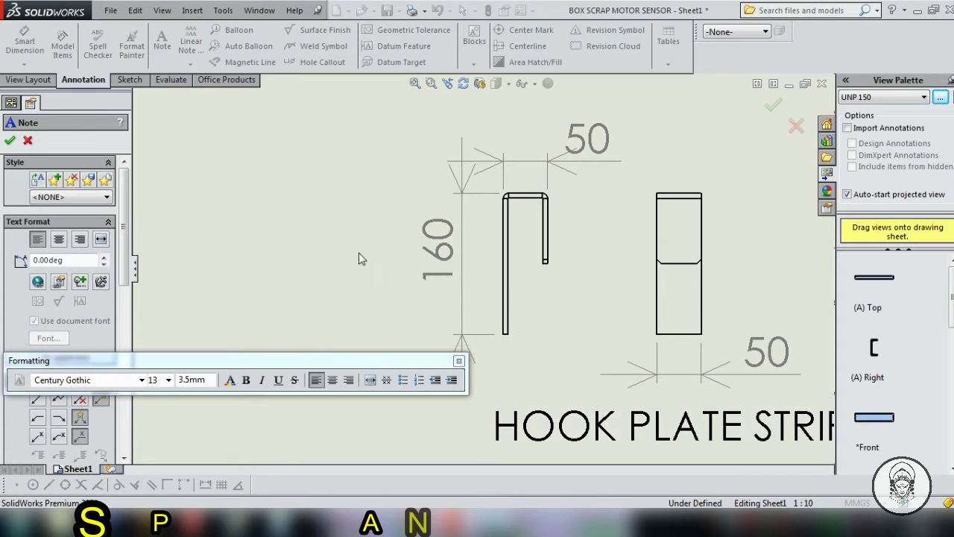
{"action": "key", "text": "Escape"}
Drag the HOOK PLATE STRIP T.50 note so it sits centred under the detail view.
{"action": "scroll", "coordinate": [565, 404], "scroll_direction": "up", "scroll_amount": 3}
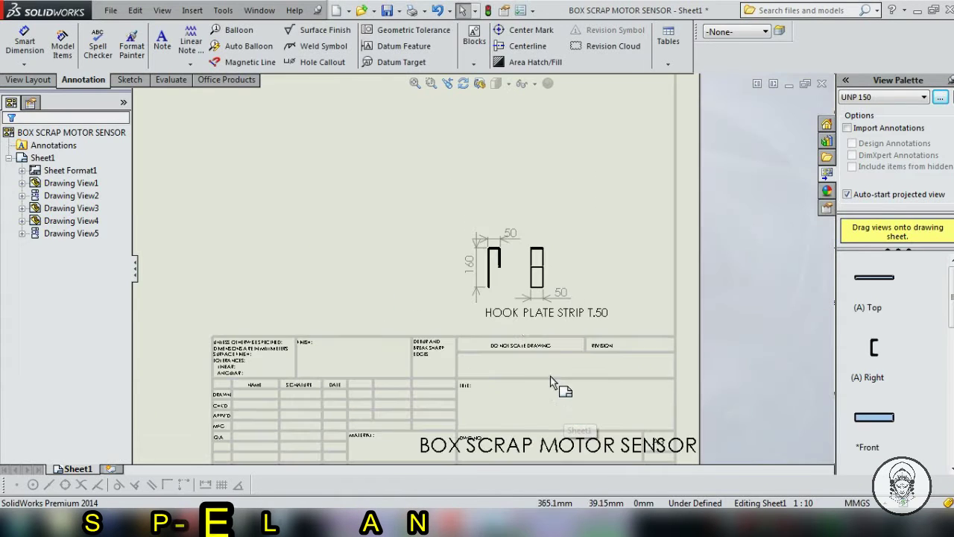
{"action": "scroll", "coordinate": [550, 376], "scroll_direction": "up", "scroll_amount": 2}
{"action": "left_click_drag", "start_coordinate": [516, 312], "coordinate": [516, 320]}
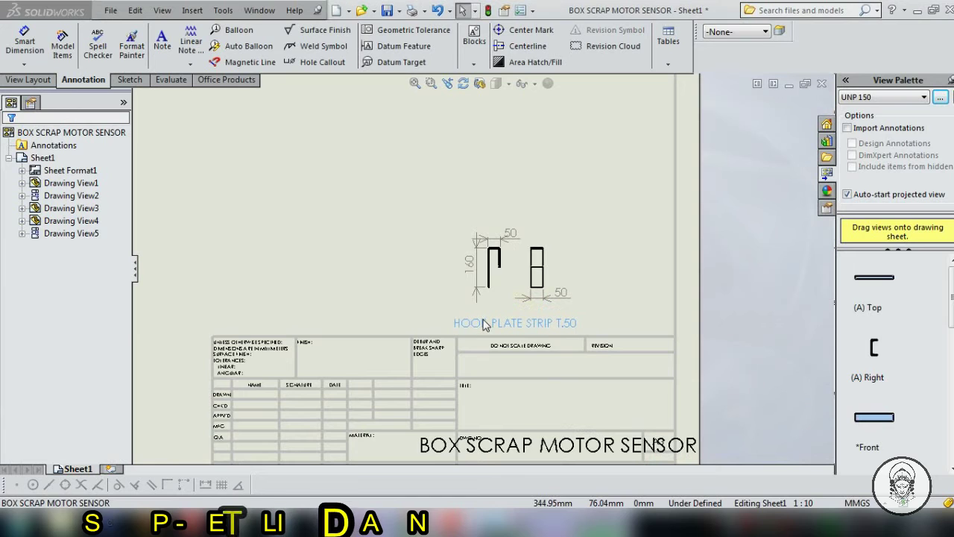
{"action": "left_click", "coordinate": [373, 219]}
{"action": "scroll", "coordinate": [405, 198], "scroll_direction": "up", "scroll_amount": 4}
{"action": "scroll", "coordinate": [410, 195], "scroll_direction": "down", "scroll_amount": 2}
{"action": "scroll", "coordinate": [411, 207], "scroll_direction": "down", "scroll_amount": 1}
{"action": "scroll", "coordinate": [411, 206], "scroll_direction": "down", "scroll_amount": 1}
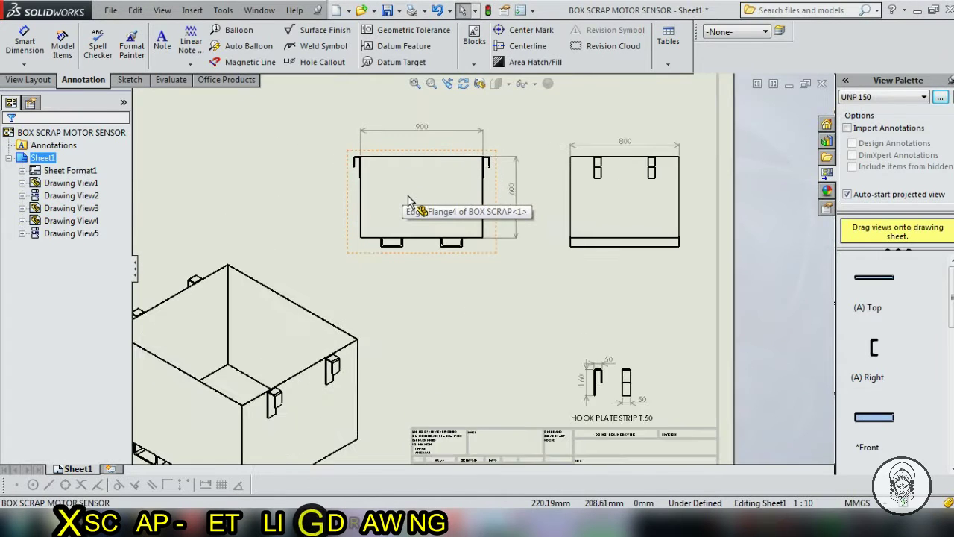
{"action": "scroll", "coordinate": [413, 214], "scroll_direction": "down", "scroll_amount": 2}
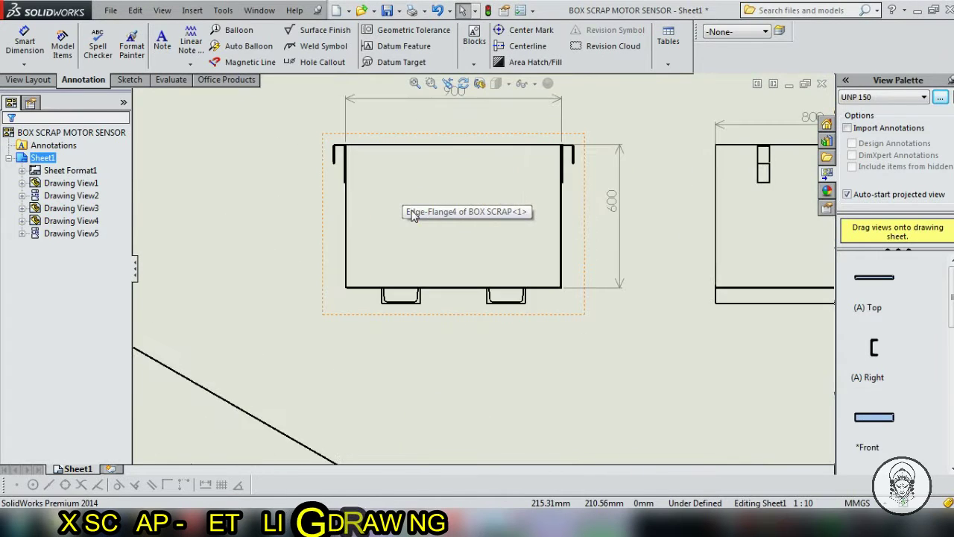
Draw vertical centerlines through the left and right bottom brackets of the 900-wide view.
{"action": "left_click", "coordinate": [121, 78]}
{"action": "left_click", "coordinate": [70, 30]}
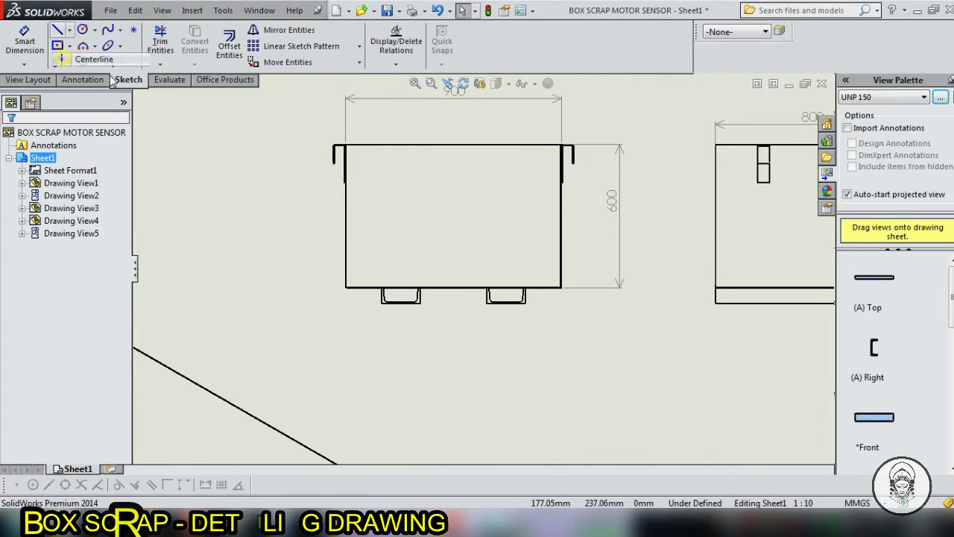
{"action": "left_click", "coordinate": [82, 58]}
{"action": "left_click", "coordinate": [400, 303]}
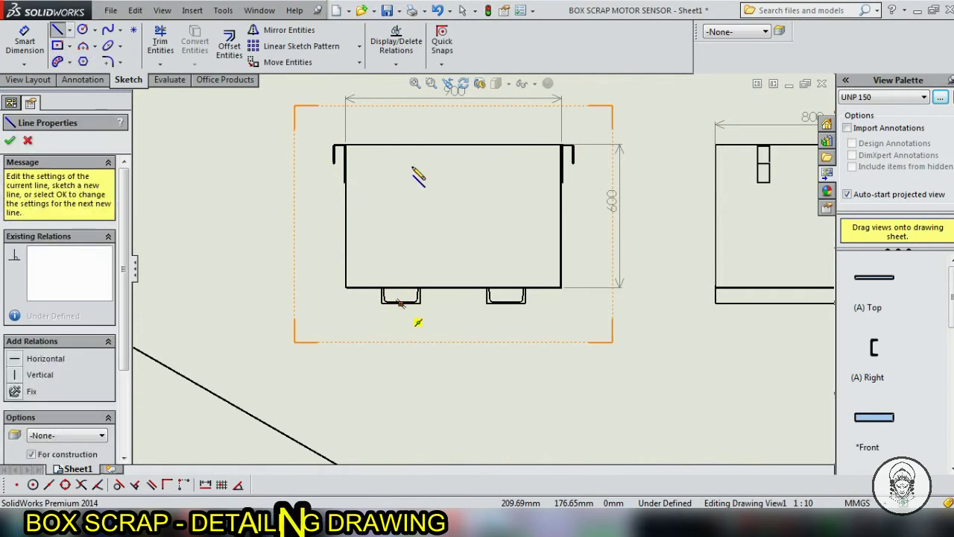
{"action": "left_click", "coordinate": [401, 145]}
{"action": "key", "text": "Escape"}
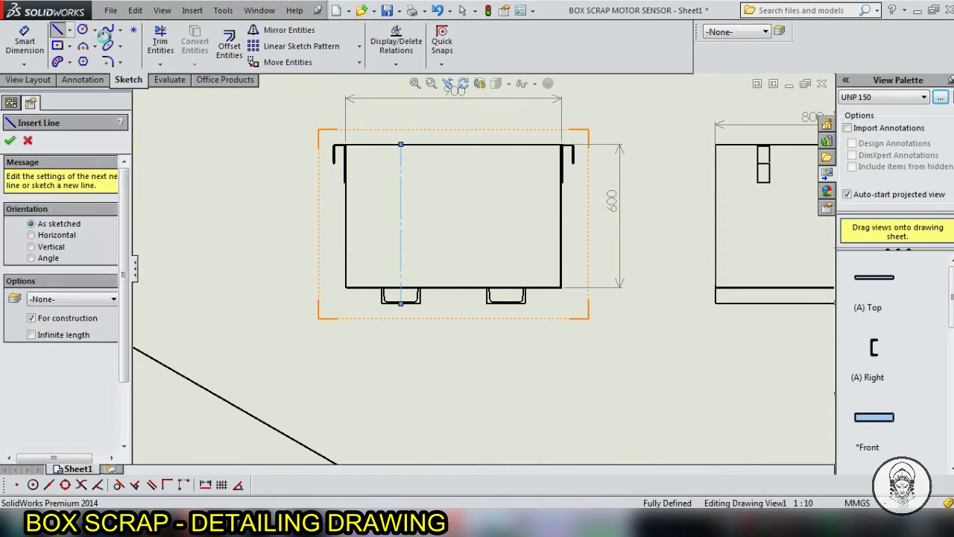
{"action": "key", "text": "Escape"}
{"action": "left_click", "coordinate": [69, 30]}
{"action": "left_click", "coordinate": [62, 60]}
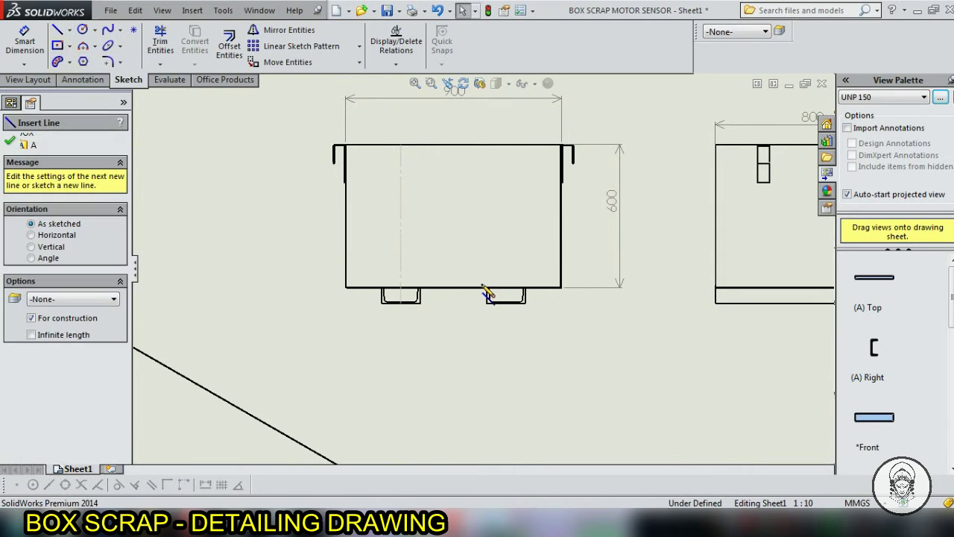
{"action": "left_click", "coordinate": [507, 304]}
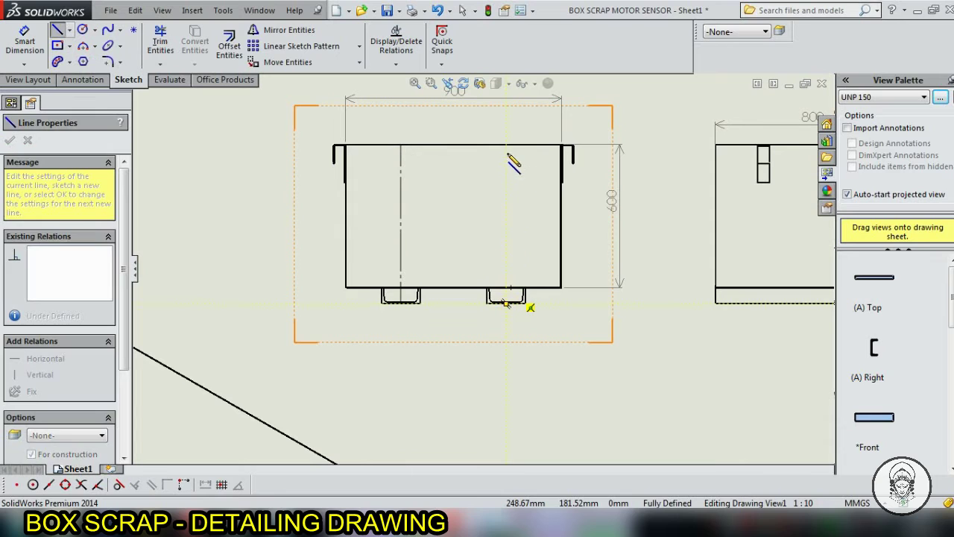
{"action": "left_click", "coordinate": [507, 144]}
{"action": "key", "text": "Escape"}
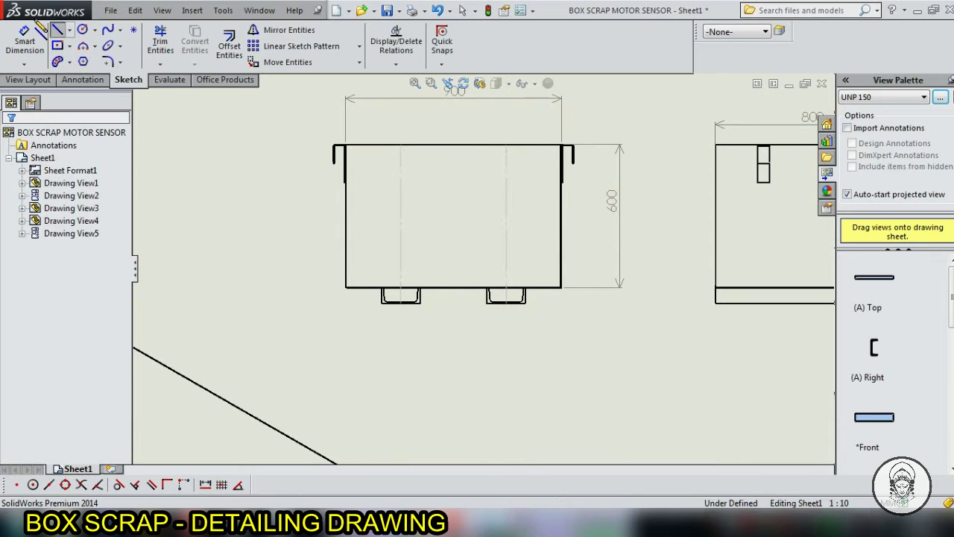
Add a driven 440 spacing dimension between the two centerlines below the view.
{"action": "left_click", "coordinate": [25, 38]}
{"action": "left_click", "coordinate": [507, 267]}
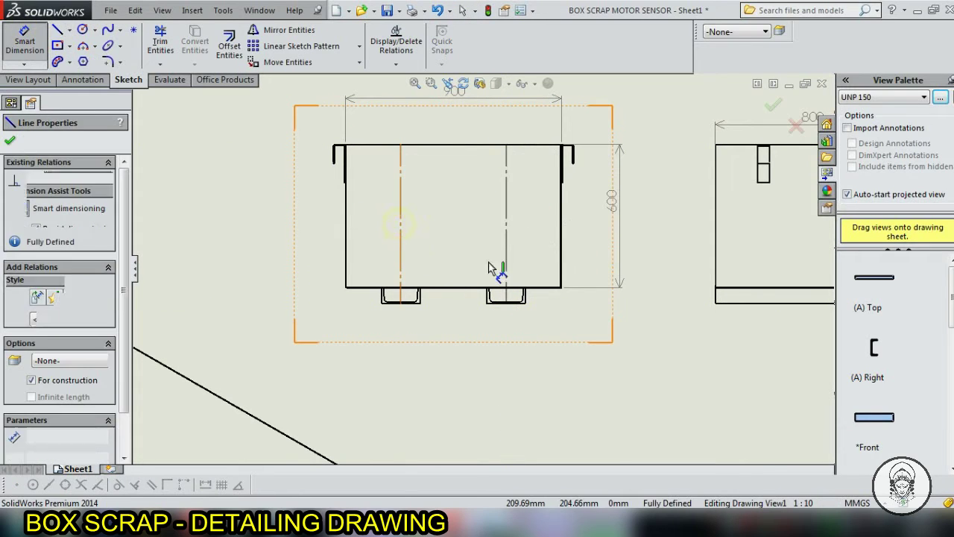
{"action": "left_click", "coordinate": [401, 261]}
{"action": "left_click", "coordinate": [463, 347]}
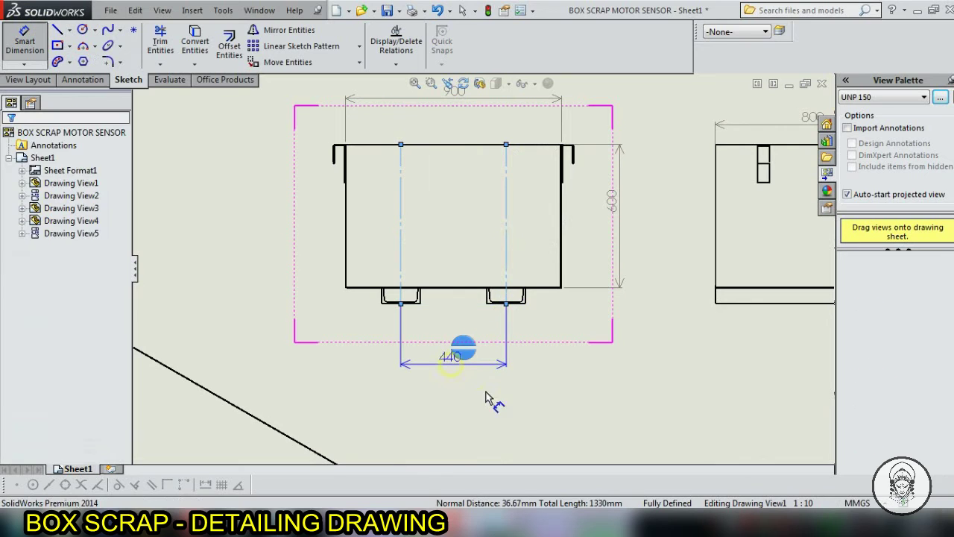
{"action": "left_click", "coordinate": [559, 255]}
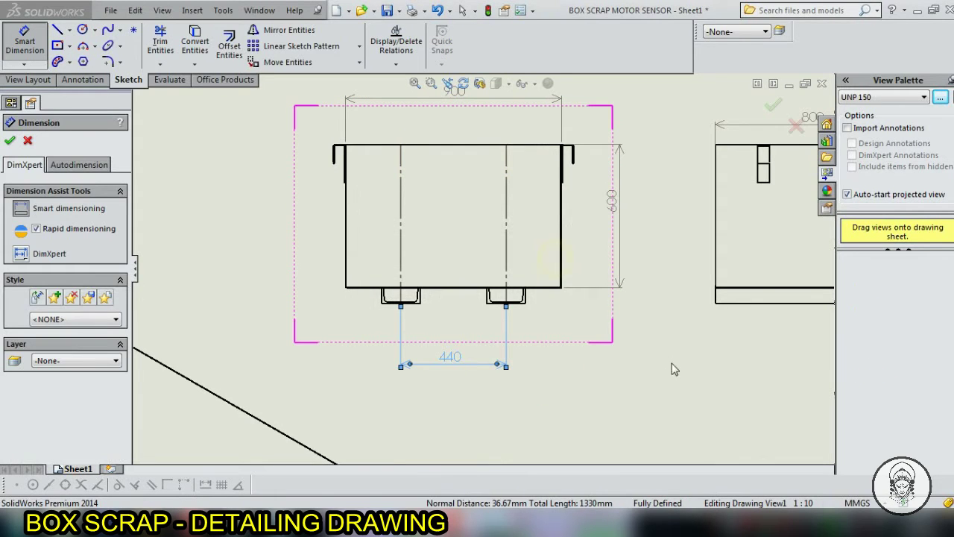
{"action": "key", "text": "f"}
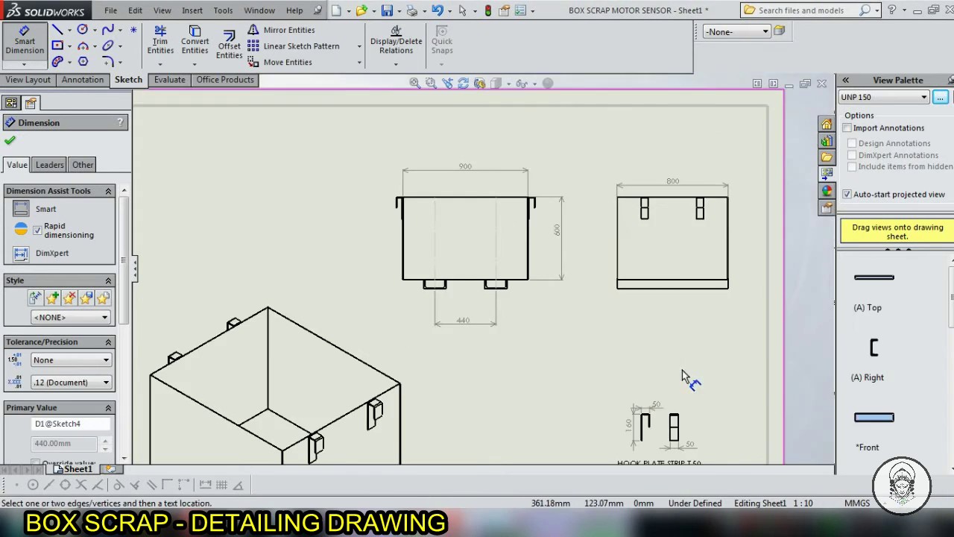
{"action": "scroll", "coordinate": [671, 253], "scroll_direction": "down", "scroll_amount": 3}
{"action": "key", "text": "Escape"}
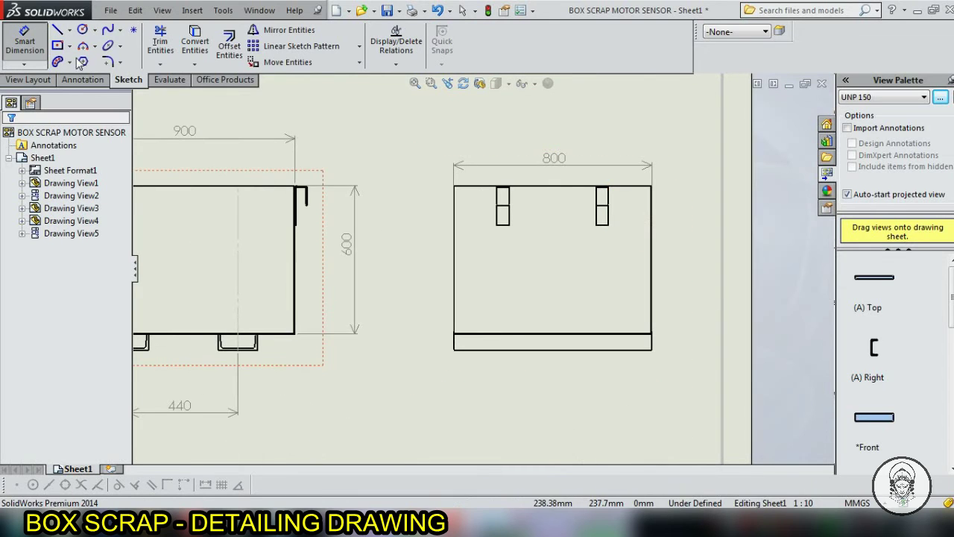
{"action": "left_click", "coordinate": [70, 30]}
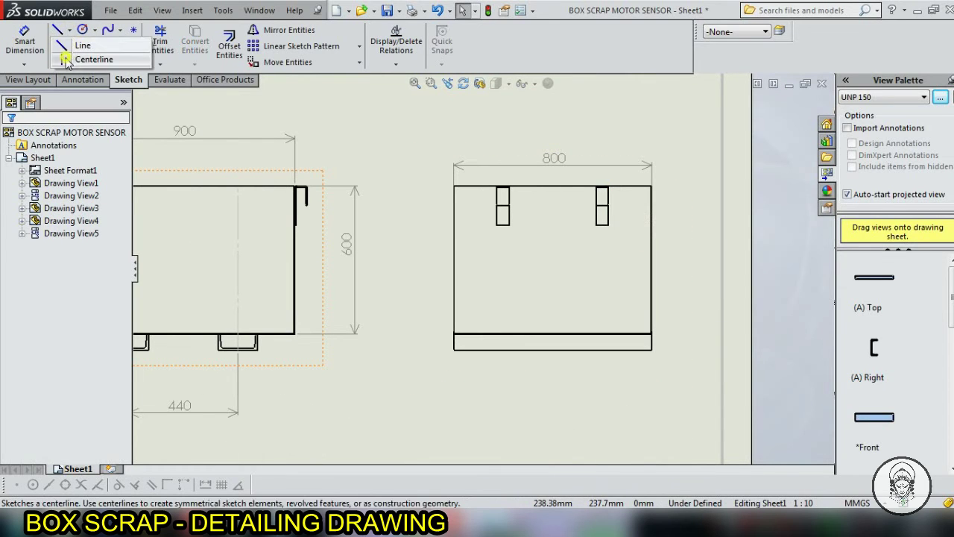
Draw vertical centerlines through the left and right slots of the 800-wide view.
{"action": "left_click", "coordinate": [79, 58]}
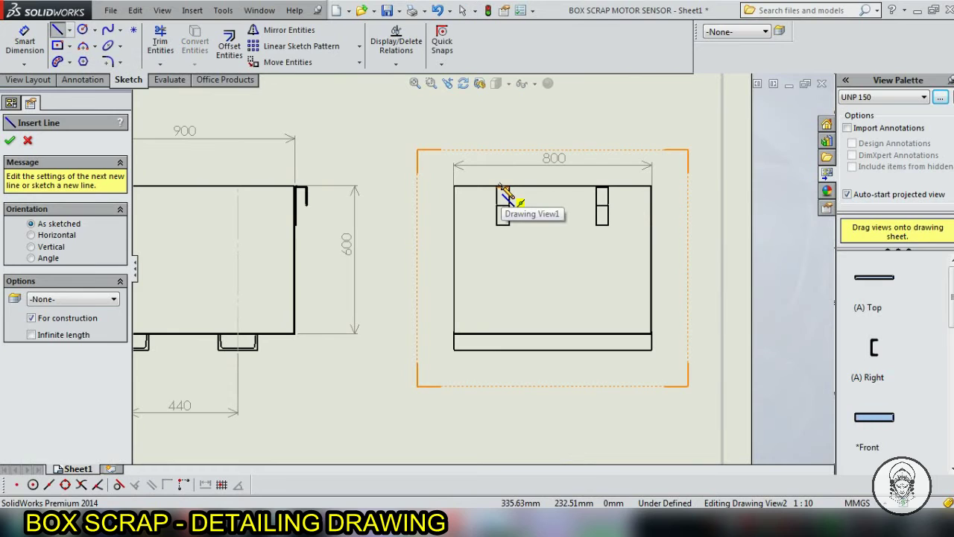
{"action": "left_click", "coordinate": [511, 242]}
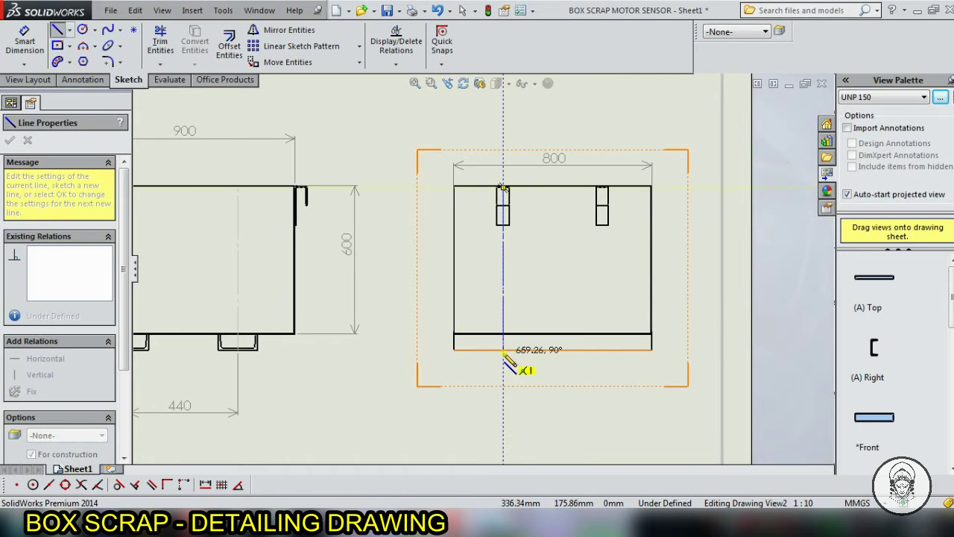
{"action": "double_click", "coordinate": [504, 350]}
{"action": "key", "text": "Escape"}
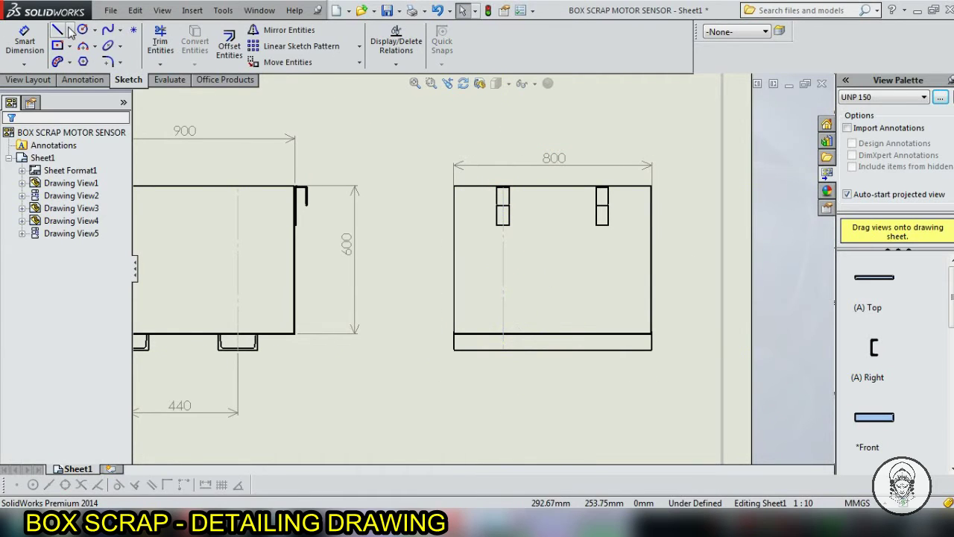
{"action": "left_click", "coordinate": [70, 30]}
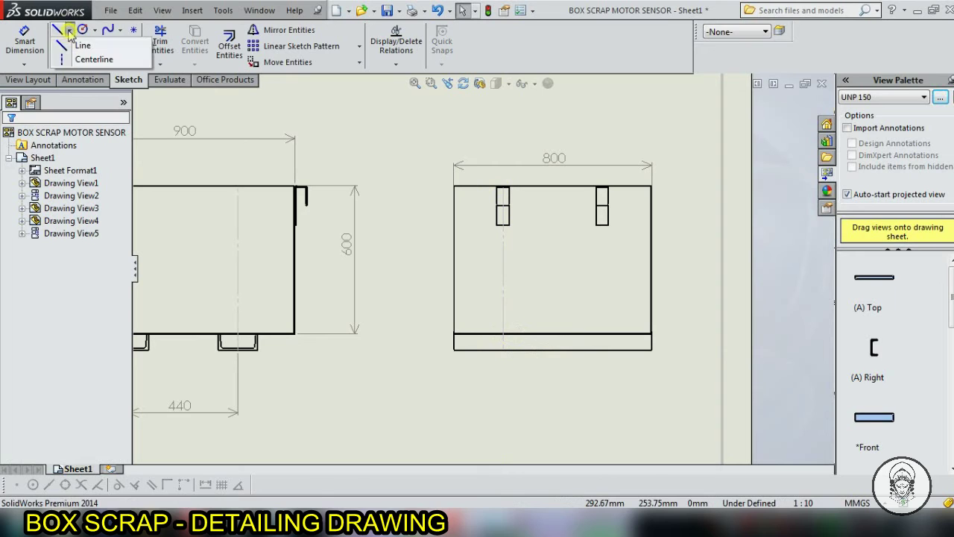
{"action": "left_click", "coordinate": [66, 59]}
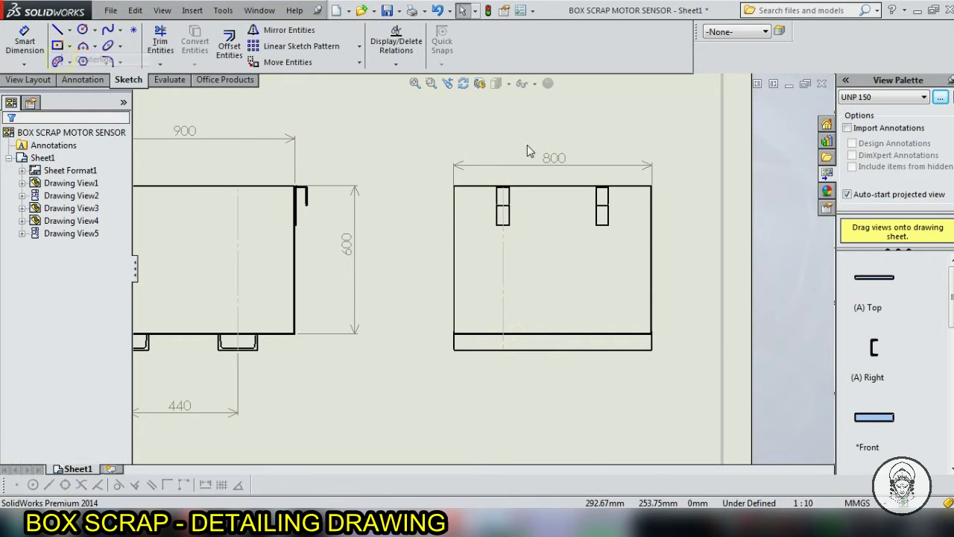
{"action": "left_click", "coordinate": [603, 187]}
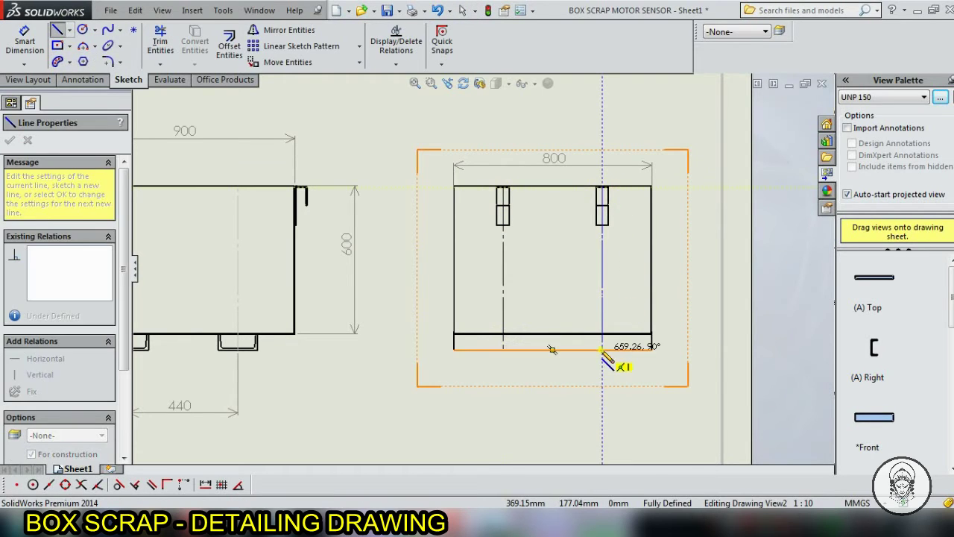
{"action": "left_click", "coordinate": [602, 350]}
{"action": "key", "text": "Escape"}
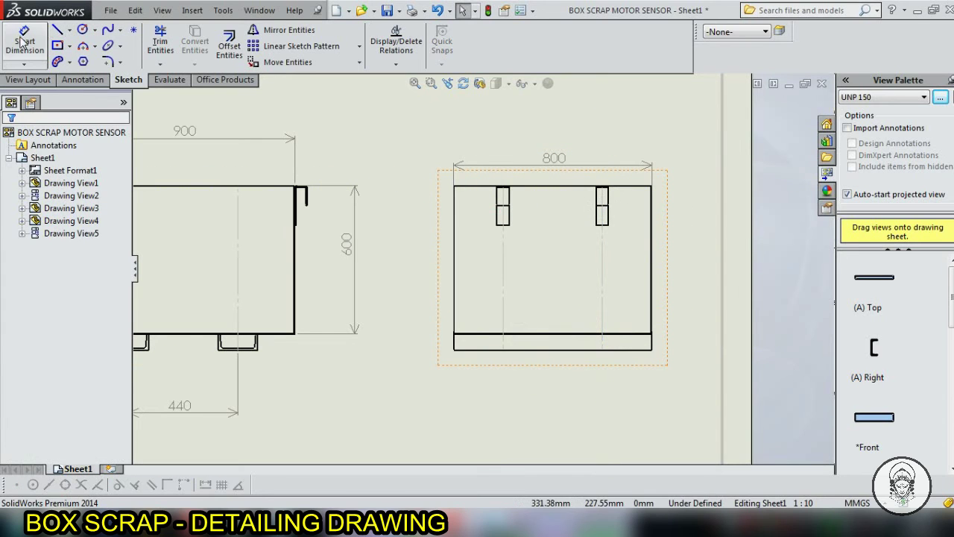
Dimension the centerline spacing as a driven 400 dimension below the view.
{"action": "key", "text": "d"}
{"action": "left_click", "coordinate": [506, 266]}
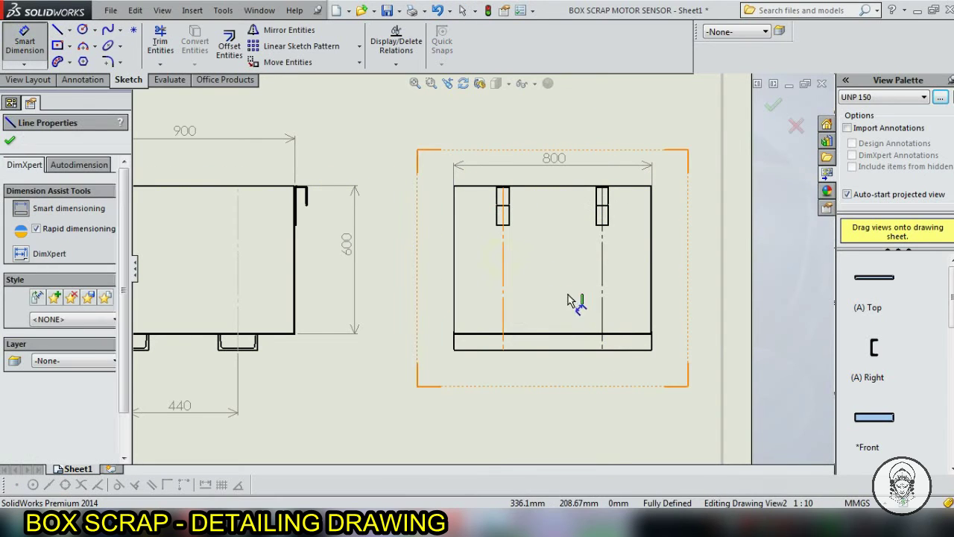
{"action": "left_click", "coordinate": [603, 292]}
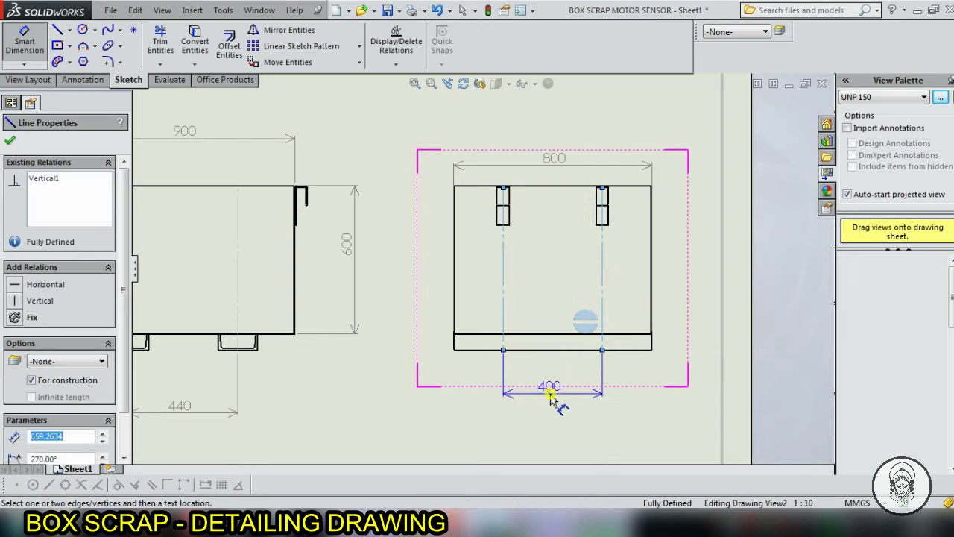
{"action": "left_click", "coordinate": [552, 397]}
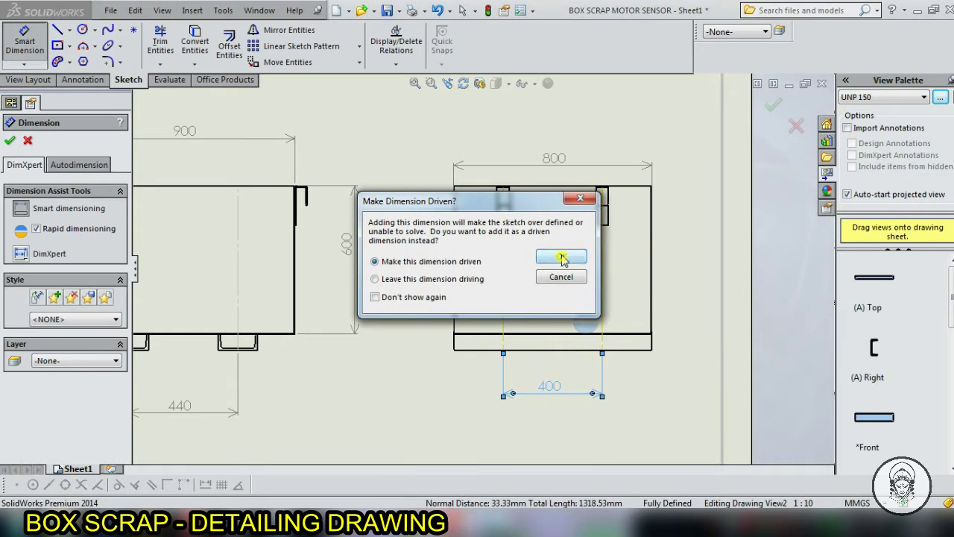
{"action": "left_click", "coordinate": [562, 258]}
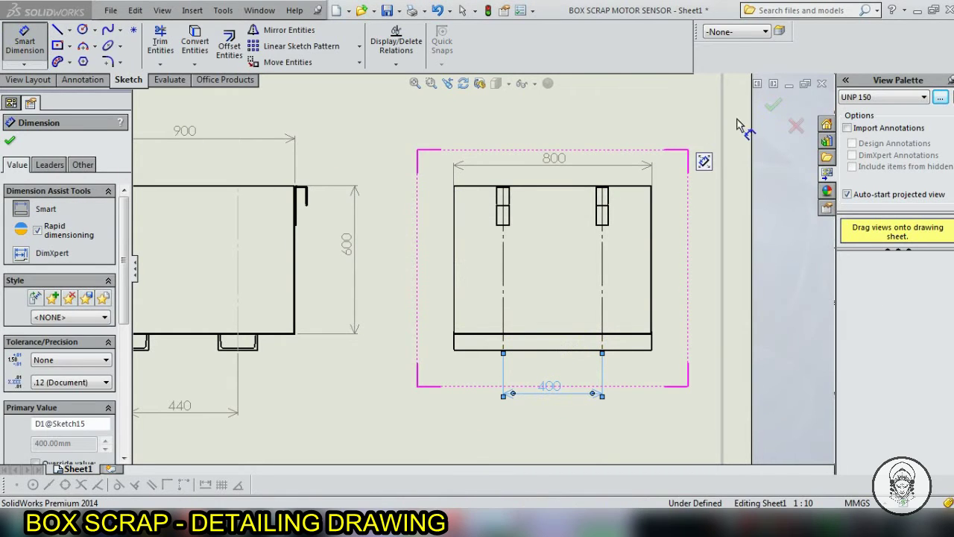
{"action": "key", "text": "Escape"}
Place a leader note anchored on the isometric box's side face.
{"action": "scroll", "coordinate": [493, 373], "scroll_direction": "up", "scroll_amount": 1}
{"action": "scroll", "coordinate": [379, 342], "scroll_direction": "up", "scroll_amount": 1}
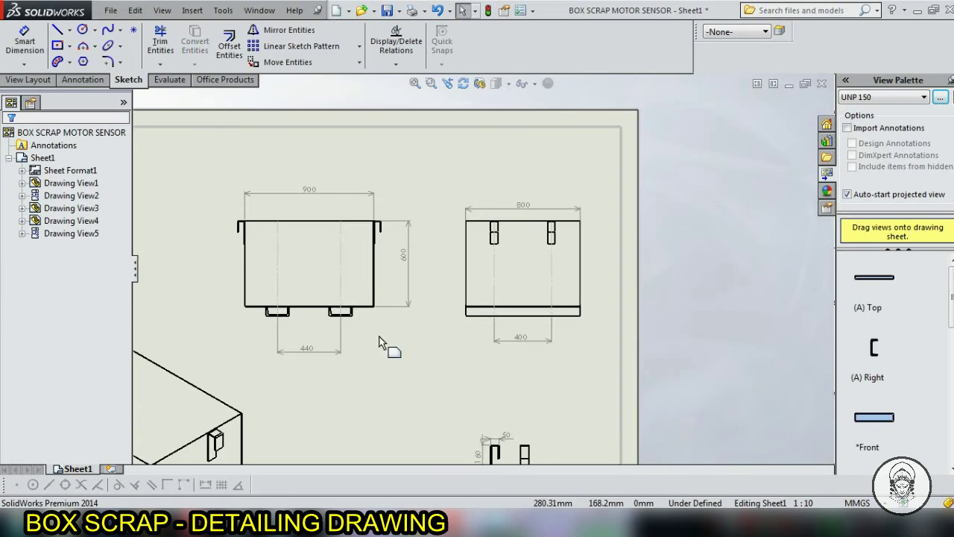
{"action": "scroll", "coordinate": [379, 341], "scroll_direction": "up", "scroll_amount": 2}
{"action": "scroll", "coordinate": [367, 390], "scroll_direction": "down", "scroll_amount": 1}
{"action": "scroll", "coordinate": [350, 358], "scroll_direction": "down", "scroll_amount": 2}
{"action": "scroll", "coordinate": [367, 335], "scroll_direction": "up", "scroll_amount": 2}
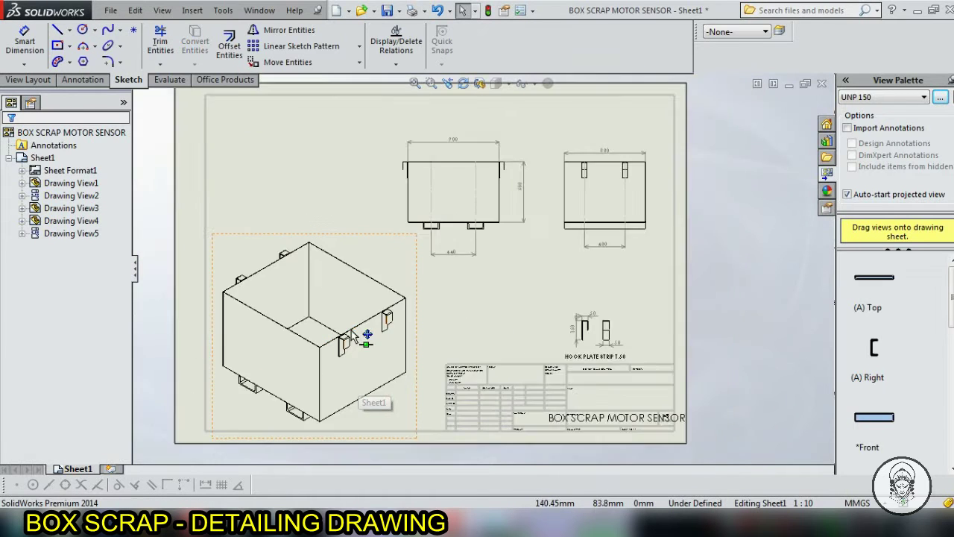
{"action": "scroll", "coordinate": [354, 333], "scroll_direction": "down", "scroll_amount": 1}
{"action": "scroll", "coordinate": [425, 362], "scroll_direction": "down", "scroll_amount": 2}
{"action": "scroll", "coordinate": [405, 330], "scroll_direction": "up", "scroll_amount": 2}
{"action": "scroll", "coordinate": [404, 333], "scroll_direction": "down", "scroll_amount": 2}
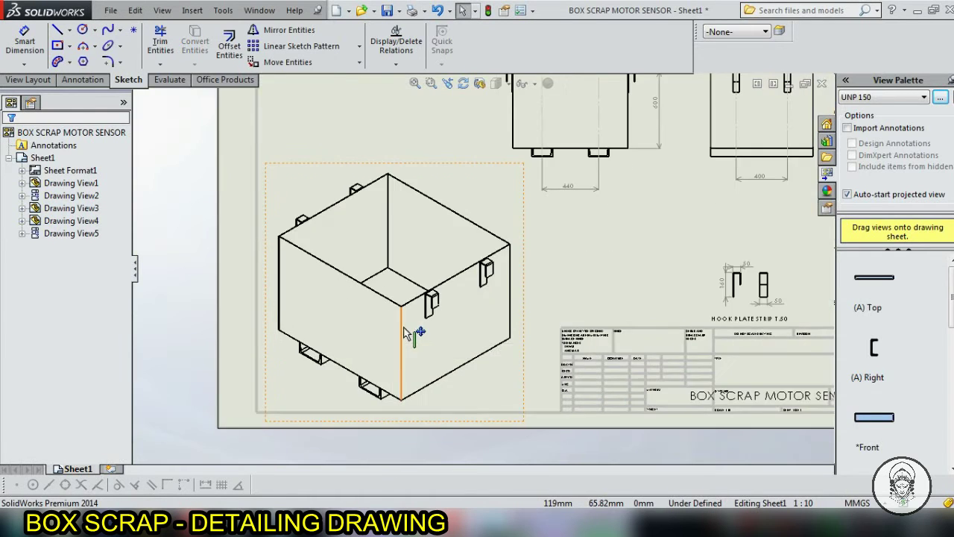
{"action": "scroll", "coordinate": [483, 267], "scroll_direction": "up", "scroll_amount": 1}
{"action": "key", "text": "f"}
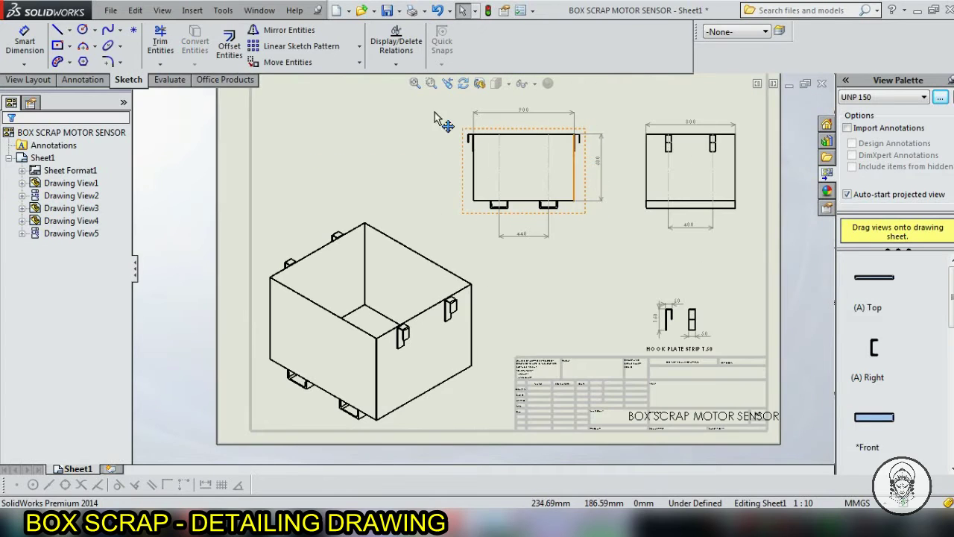
{"action": "left_click", "coordinate": [88, 81]}
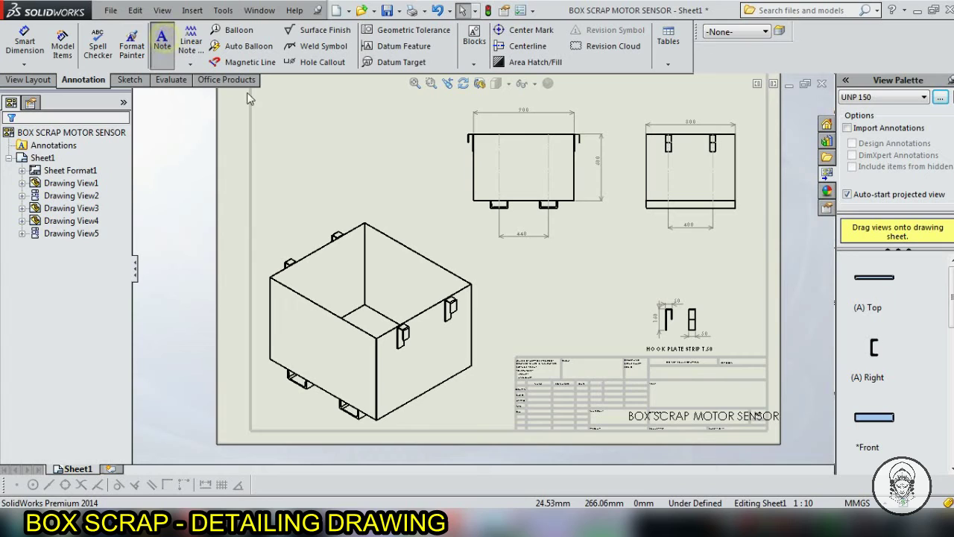
{"action": "scroll", "coordinate": [515, 335], "scroll_direction": "down", "scroll_amount": 2}
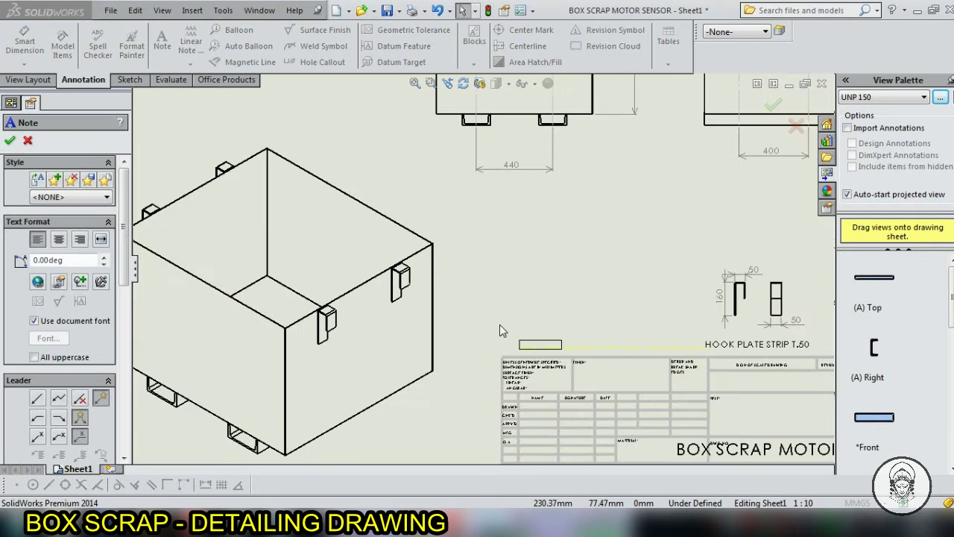
{"action": "left_click", "coordinate": [419, 329]}
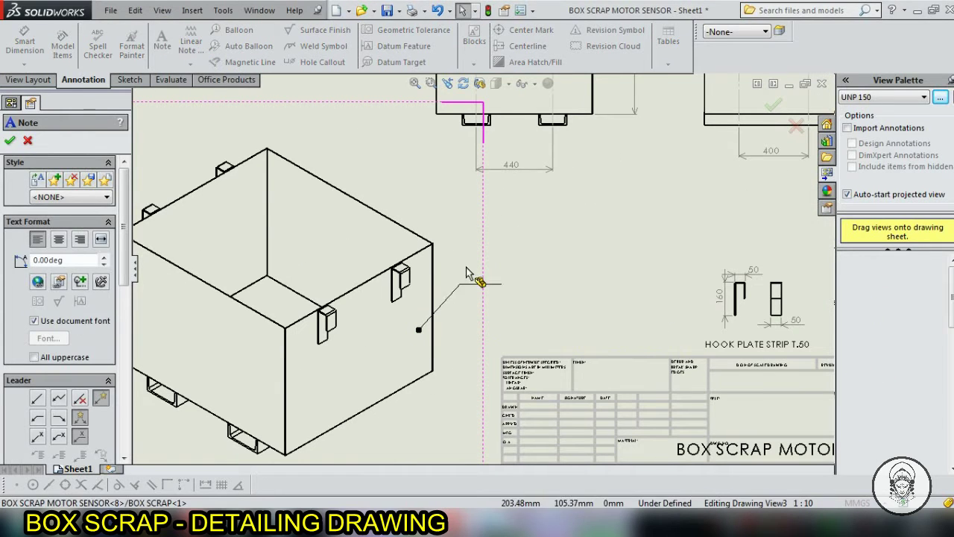
{"action": "left_click", "coordinate": [478, 269]}
{"action": "left_click", "coordinate": [471, 264]}
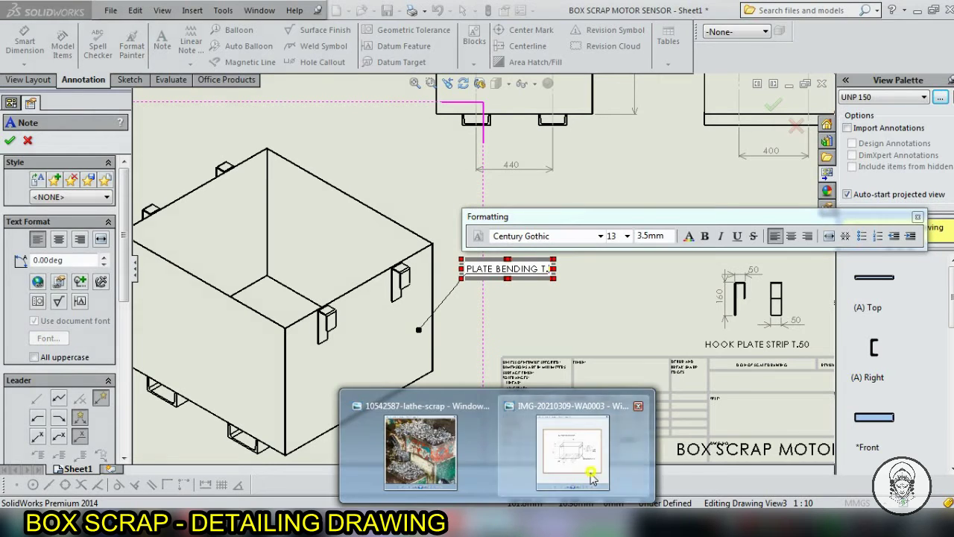
Complete the note text to read PLATE BENDING T.2 and commit it.
{"action": "left_click", "coordinate": [593, 477]}
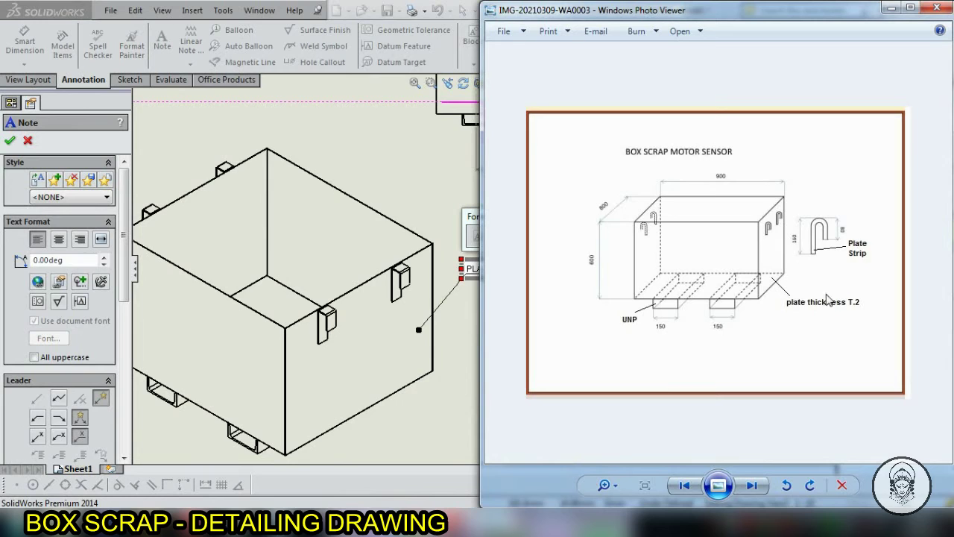
{"action": "left_click", "coordinate": [889, 10]}
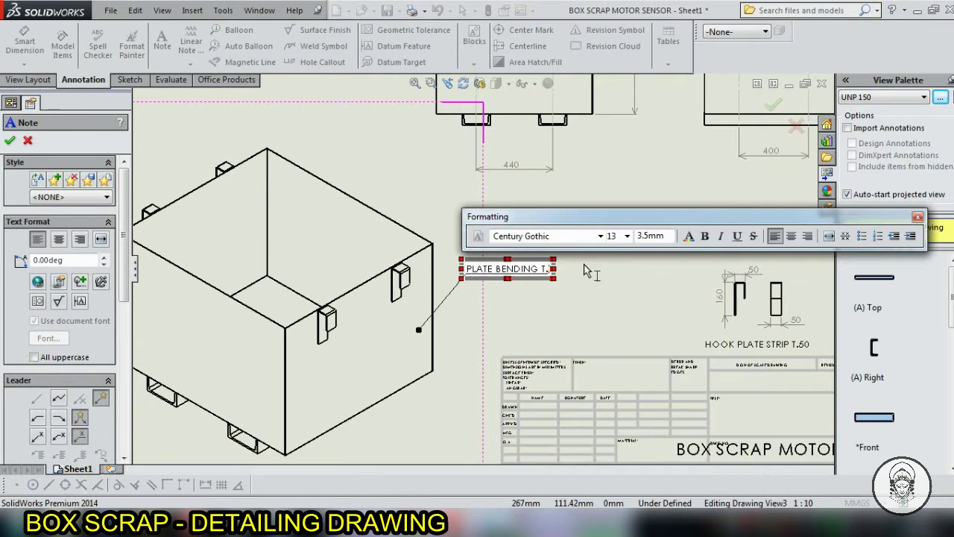
{"action": "left_click", "coordinate": [543, 276]}
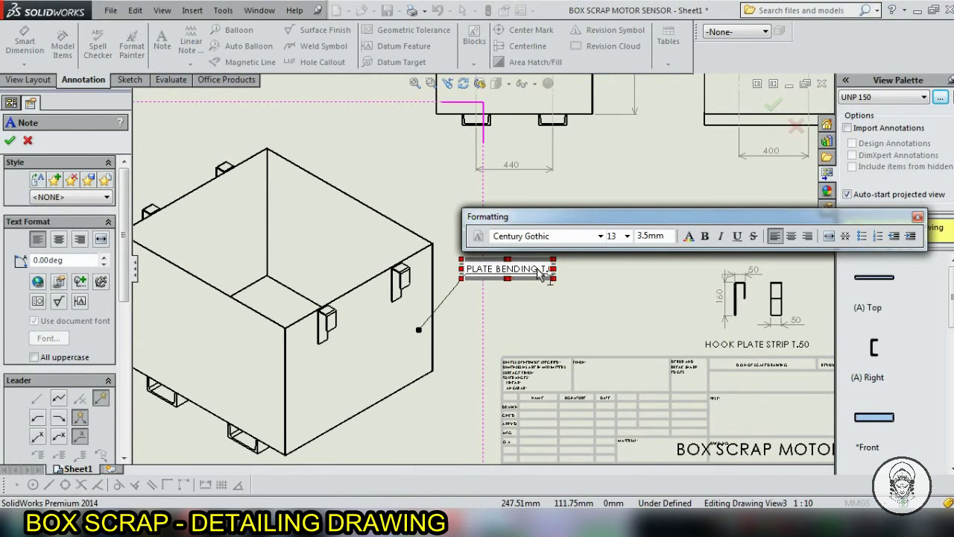
{"action": "type", "text": "2"}
{"action": "left_click", "coordinate": [498, 336]}
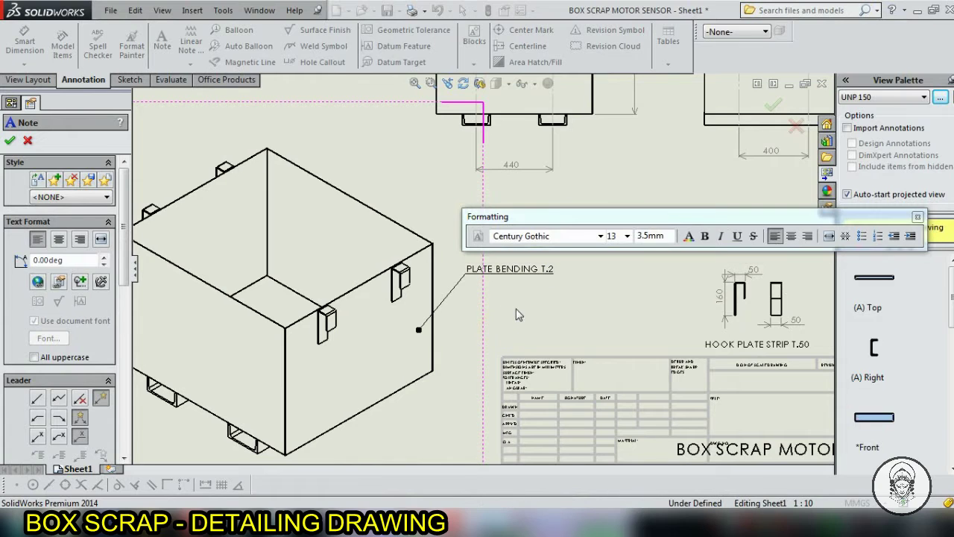
{"action": "left_click", "coordinate": [404, 278]}
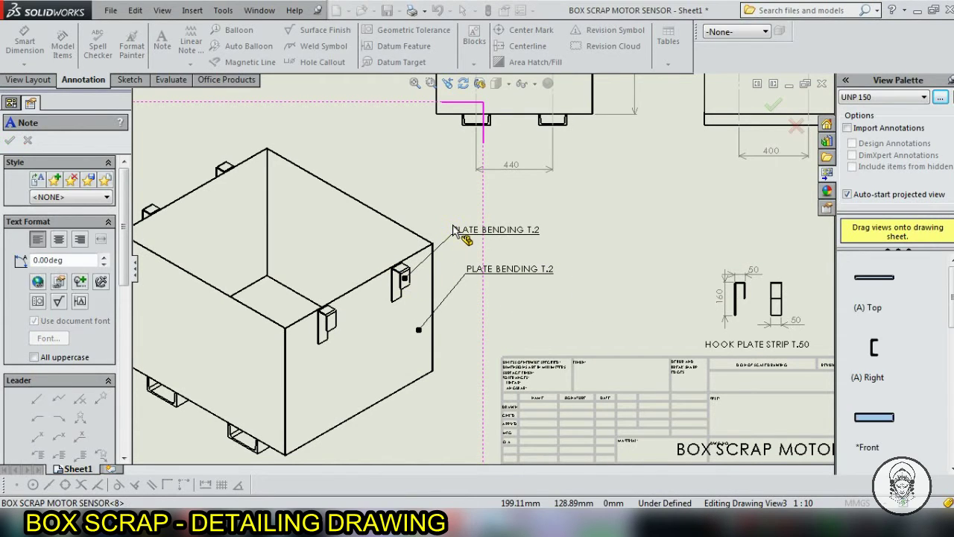
Place the hook's leader note and change its text to 4- HOOK FOR SLING.
{"action": "left_click", "coordinate": [452, 228]}
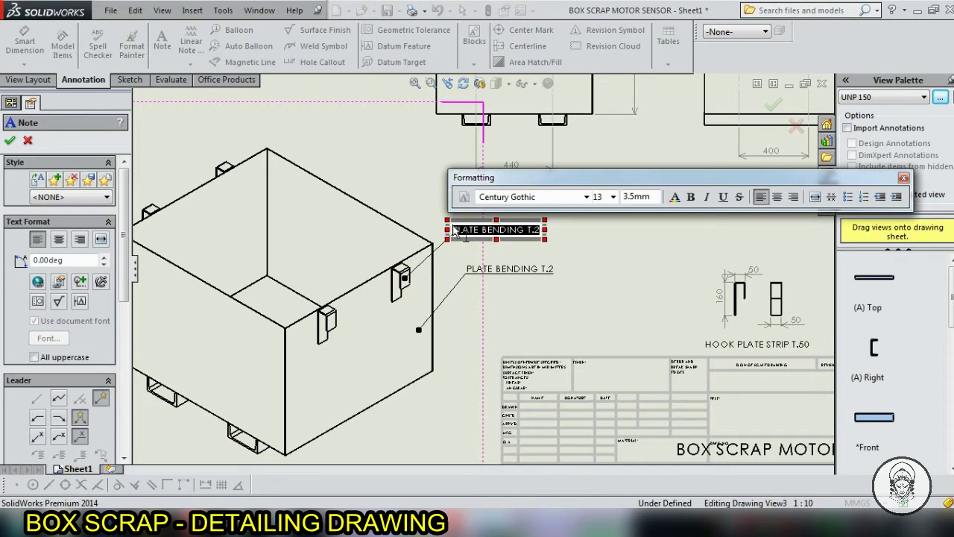
{"action": "key", "text": "BackSpace"}
{"action": "type", "text": "4- HOOK FOR SLING"}
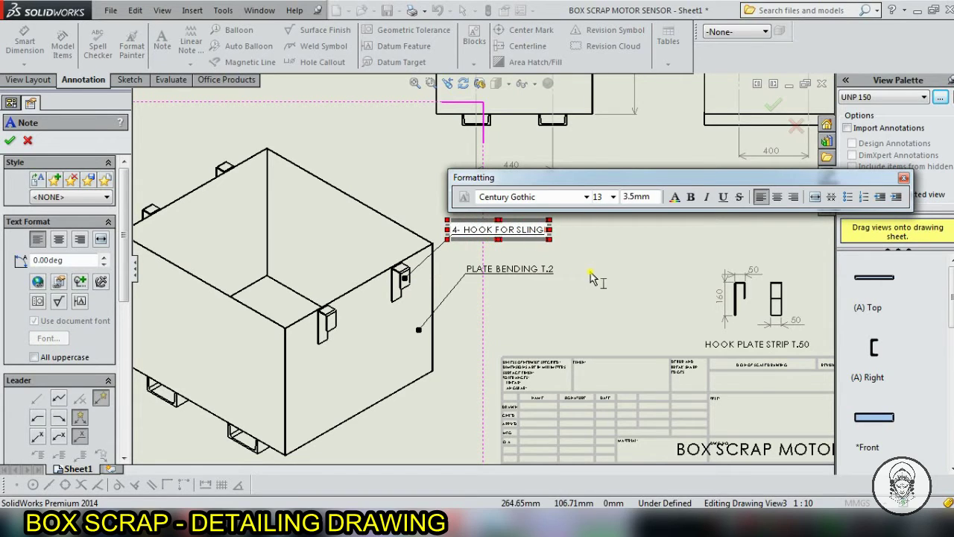
{"action": "left_click", "coordinate": [592, 277]}
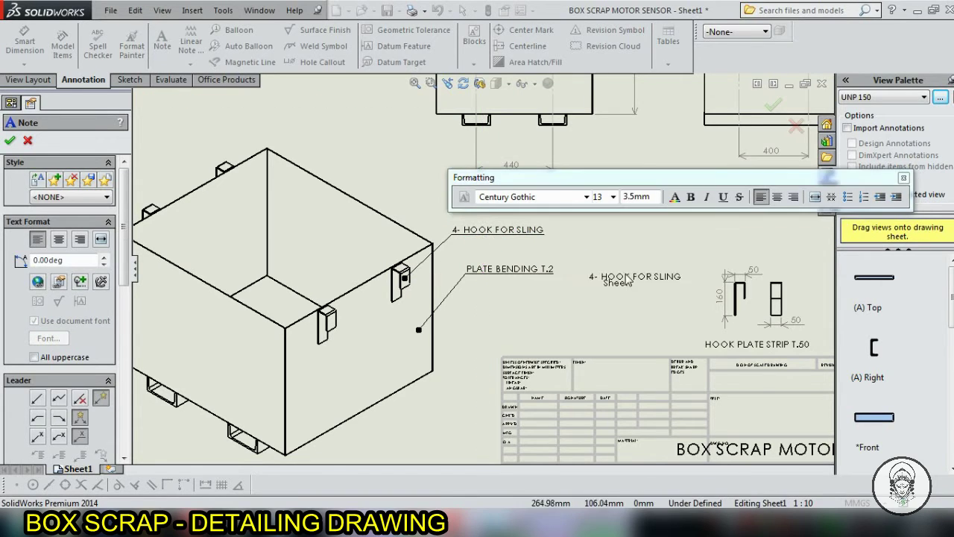
{"action": "scroll", "coordinate": [417, 384], "scroll_direction": "up", "scroll_amount": 5}
{"action": "scroll", "coordinate": [388, 373], "scroll_direction": "down", "scroll_amount": 3}
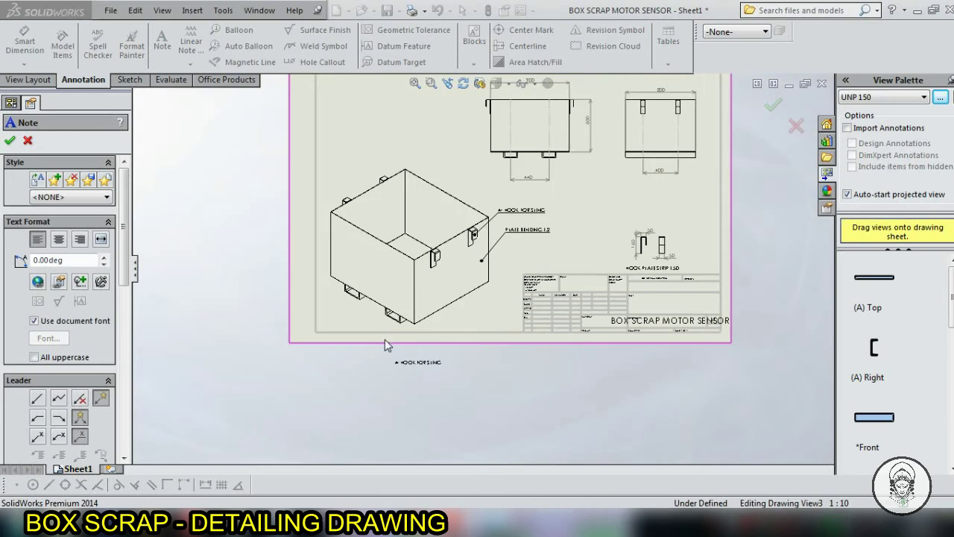
{"action": "scroll", "coordinate": [385, 340], "scroll_direction": "down", "scroll_amount": 3}
{"action": "scroll", "coordinate": [371, 276], "scroll_direction": "down", "scroll_amount": 2}
{"action": "scroll", "coordinate": [373, 272], "scroll_direction": "down", "scroll_amount": 2}
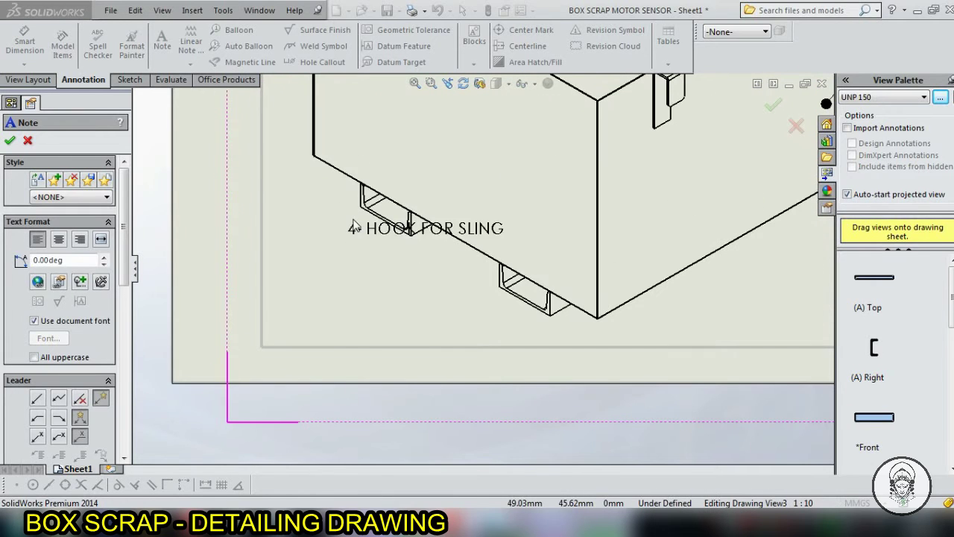
Add a leader note reading 2- UNP 150 on a UNP channel below the box.
{"action": "left_click", "coordinate": [397, 214]}
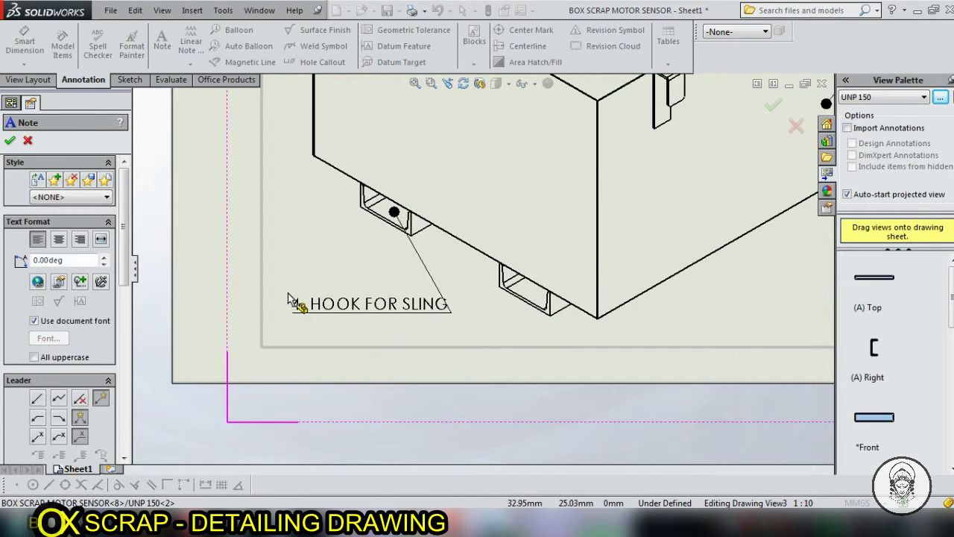
{"action": "left_click", "coordinate": [277, 296]}
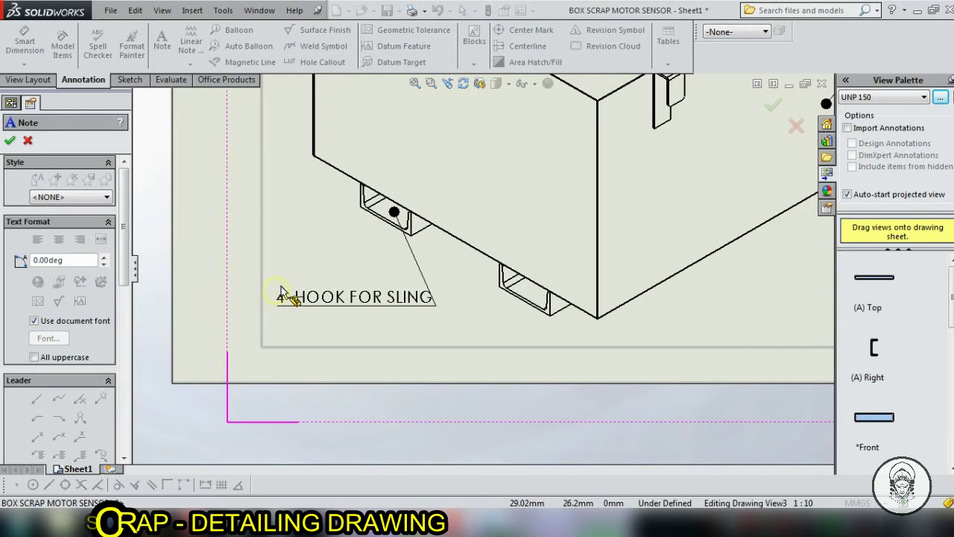
{"action": "double_click", "coordinate": [279, 287]}
{"action": "type", "text": "U"}
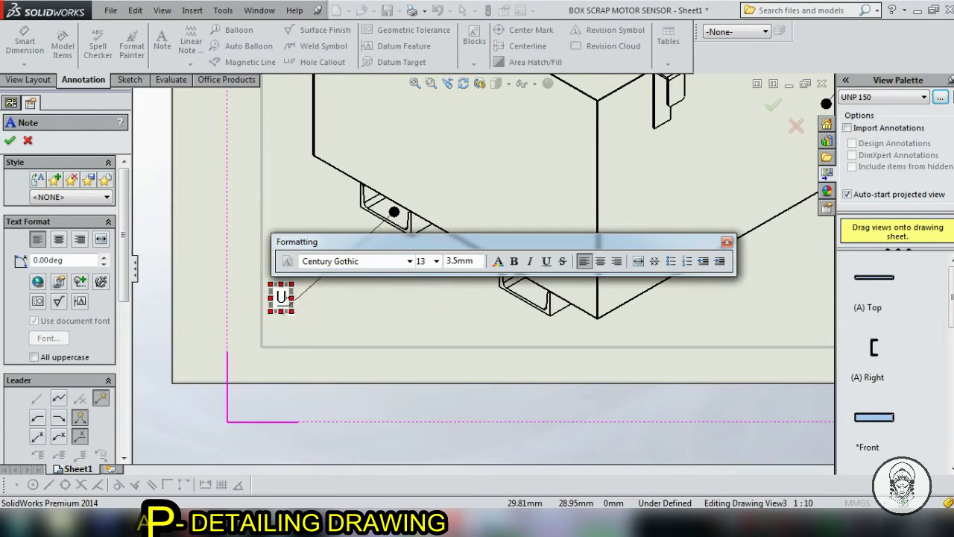
{"action": "type", "text": "NP 15"}
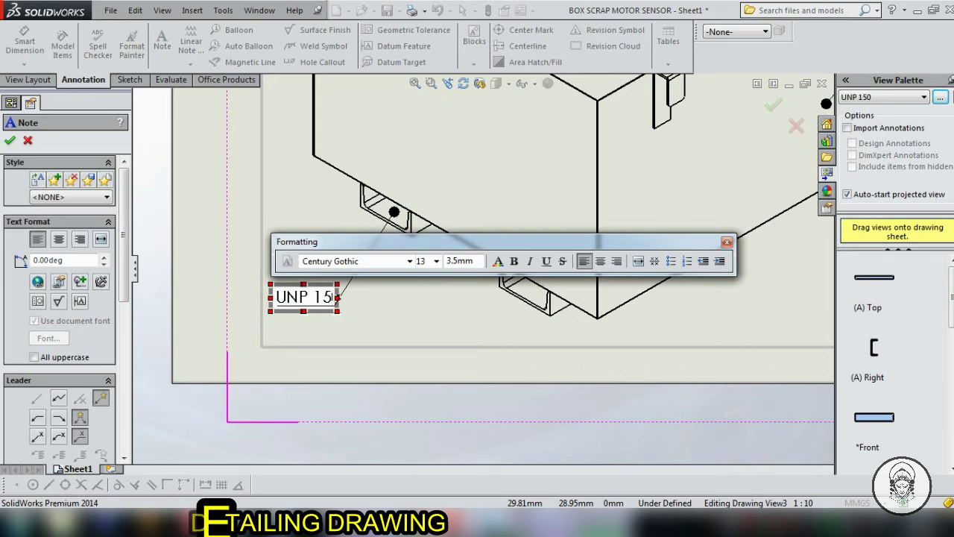
{"action": "type", "text": "0"}
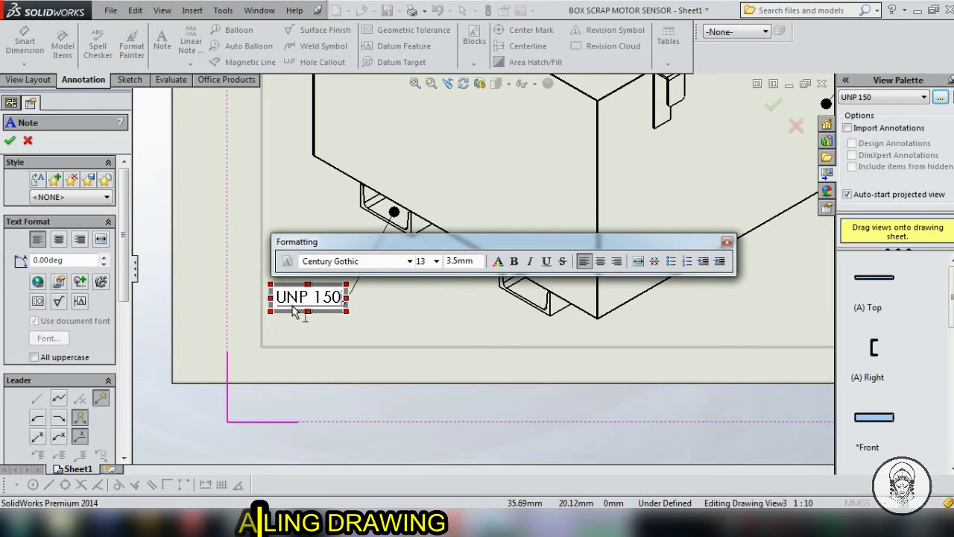
{"action": "key", "text": "Home"}
{"action": "type", "text": "2"}
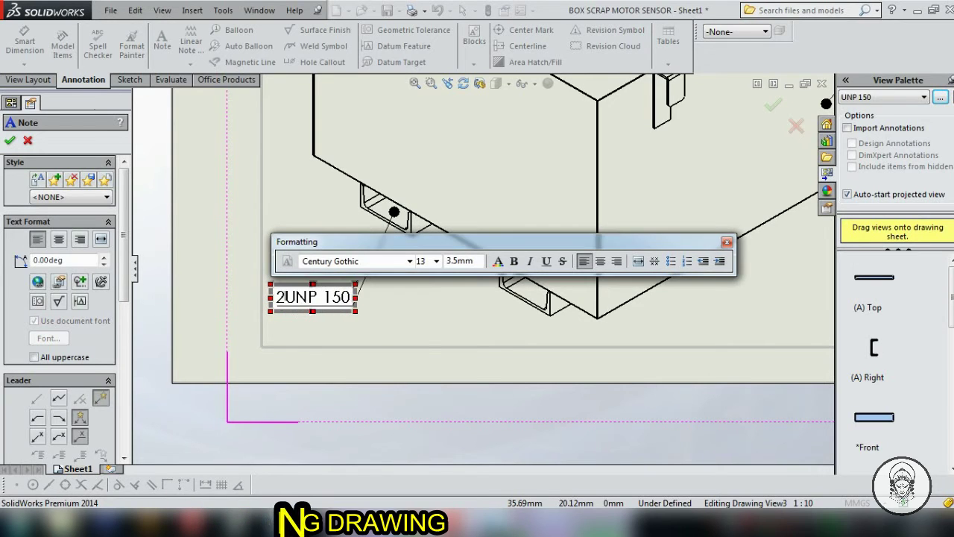
{"action": "type", "text": "-"}
{"action": "left_click", "coordinate": [421, 320]}
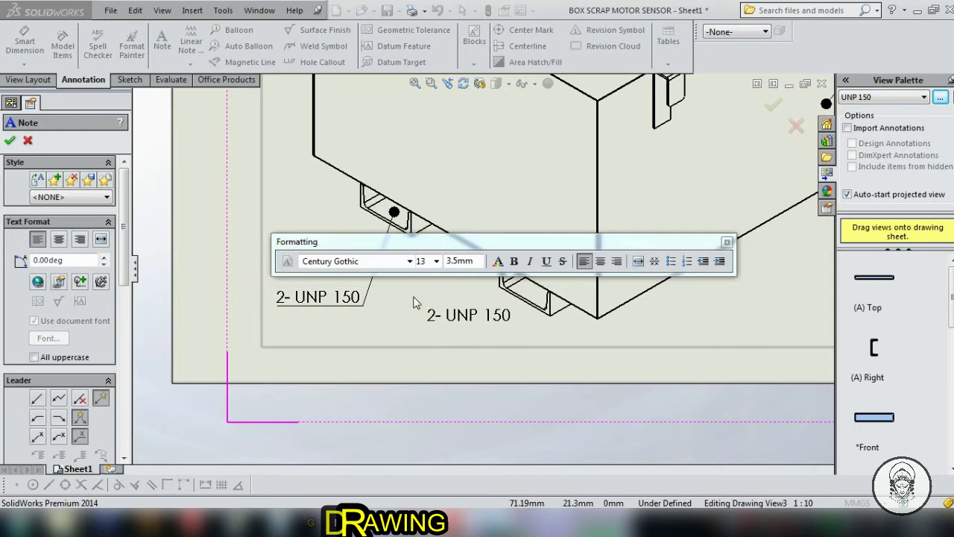
{"action": "key", "text": "Escape"}
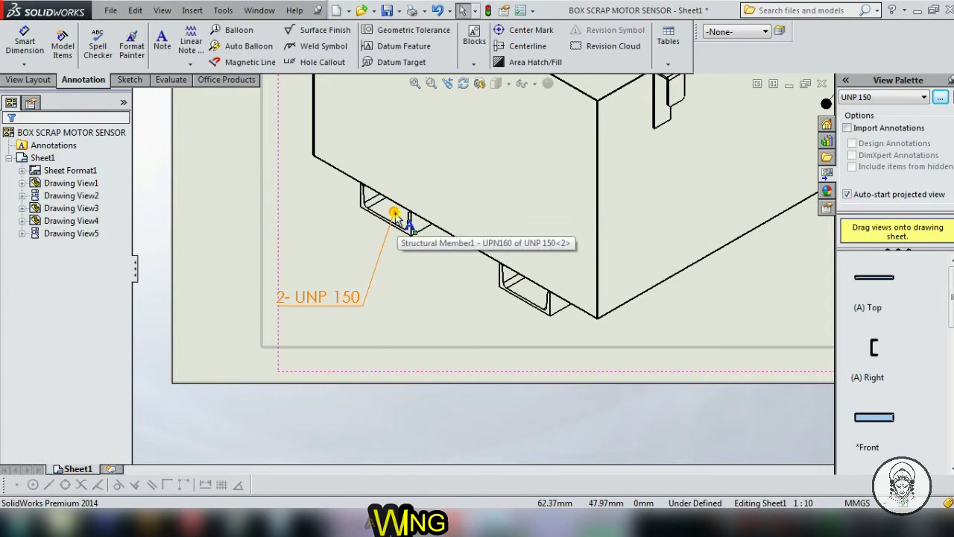
Move the note's leader to the second UNP channel and reposition the note beside the box.
{"action": "left_click_drag", "start_coordinate": [394, 213], "coordinate": [523, 288]}
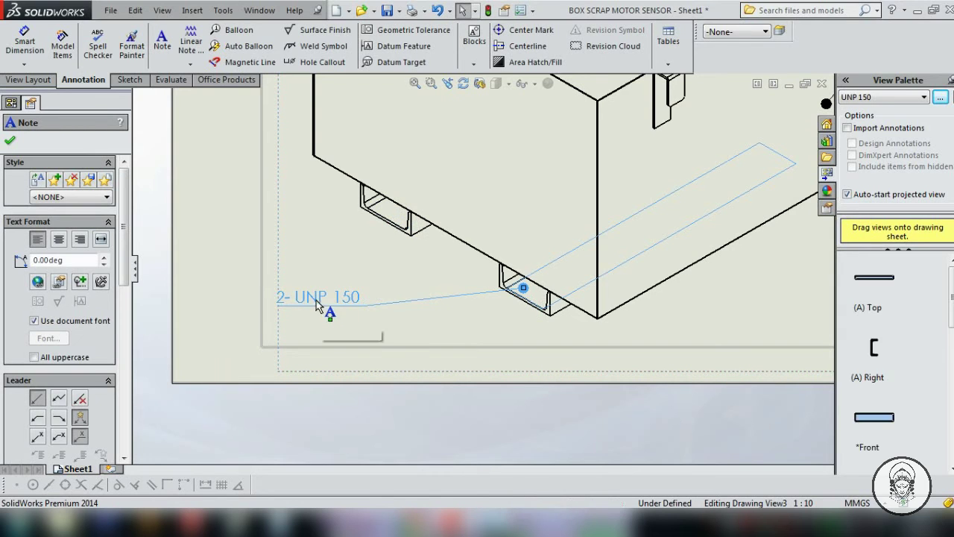
{"action": "left_click_drag", "start_coordinate": [324, 301], "coordinate": [377, 316]}
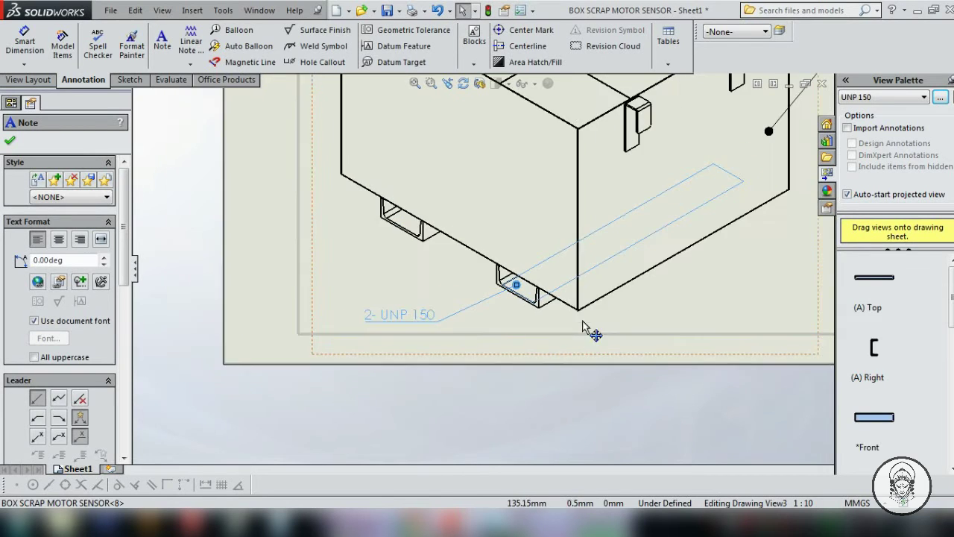
{"action": "scroll", "coordinate": [587, 323], "scroll_direction": "up", "scroll_amount": 3}
{"action": "scroll", "coordinate": [589, 298], "scroll_direction": "up", "scroll_amount": 2}
{"action": "key", "text": "Escape"}
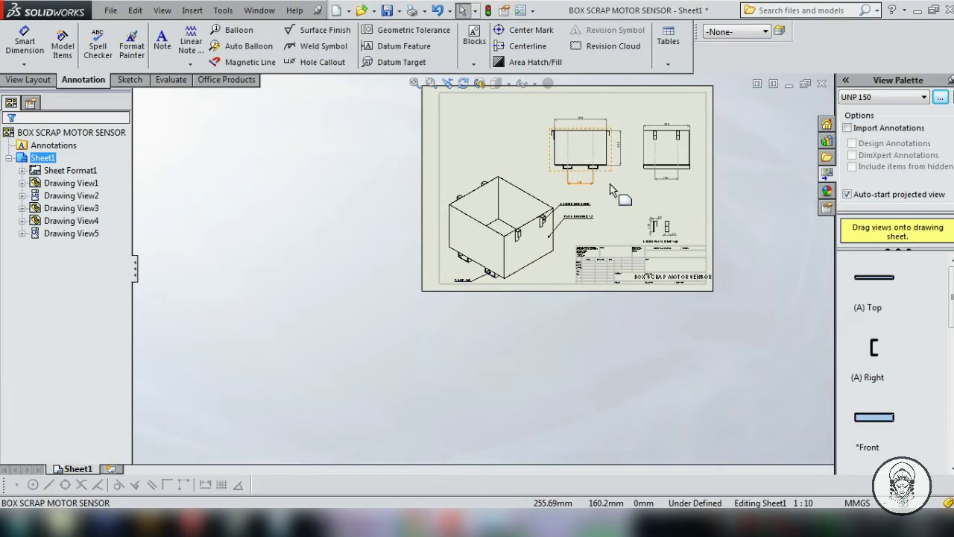
{"action": "scroll", "coordinate": [606, 228], "scroll_direction": "down", "scroll_amount": 1}
{"action": "scroll", "coordinate": [597, 250], "scroll_direction": "down", "scroll_amount": 1}
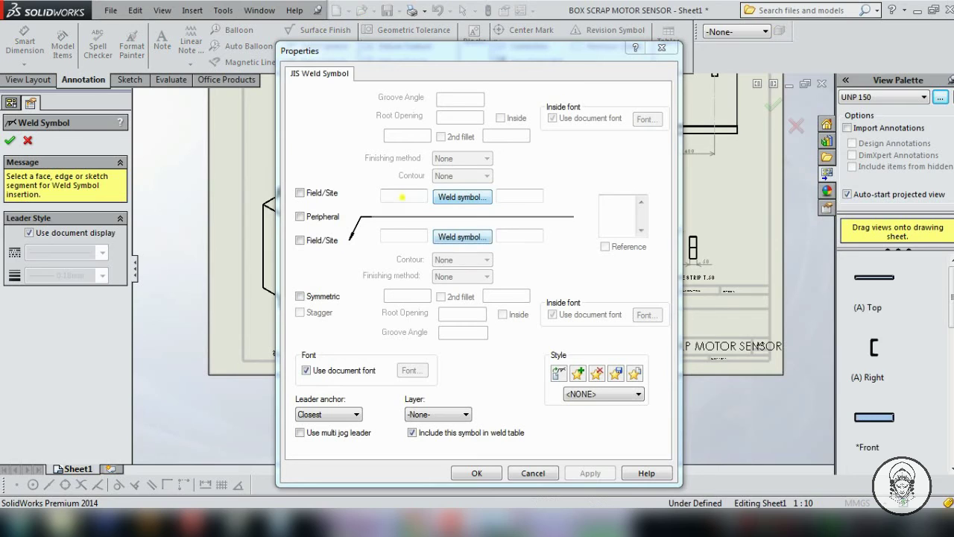
Set the arrow-side weld label to WELD with the JIS double-line (||) weld symbol.
{"action": "left_click", "coordinate": [402, 197]}
{"action": "type", "text": "WELD"}
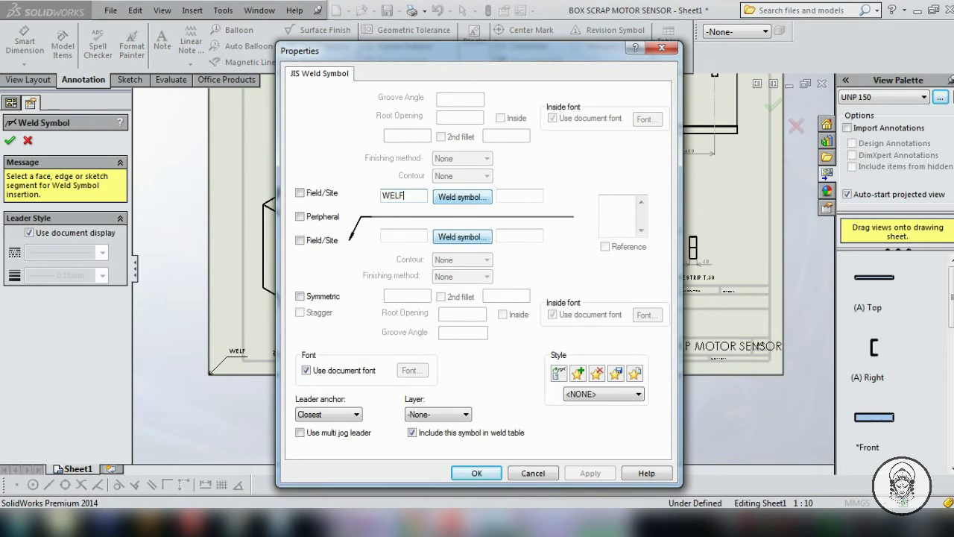
{"action": "left_click", "coordinate": [456, 196]}
{"action": "left_click", "coordinate": [485, 216]}
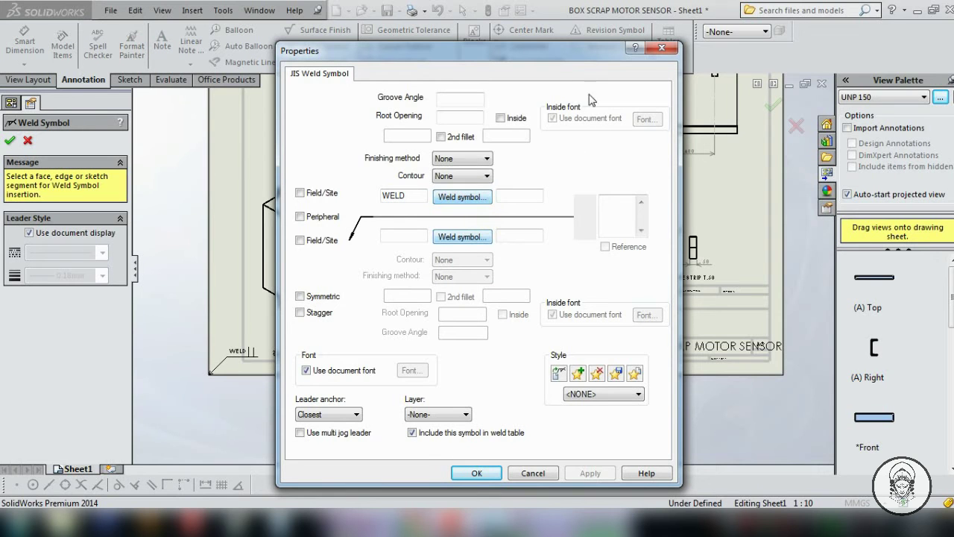
{"action": "left_click_drag", "start_coordinate": [577, 56], "coordinate": [891, 39]}
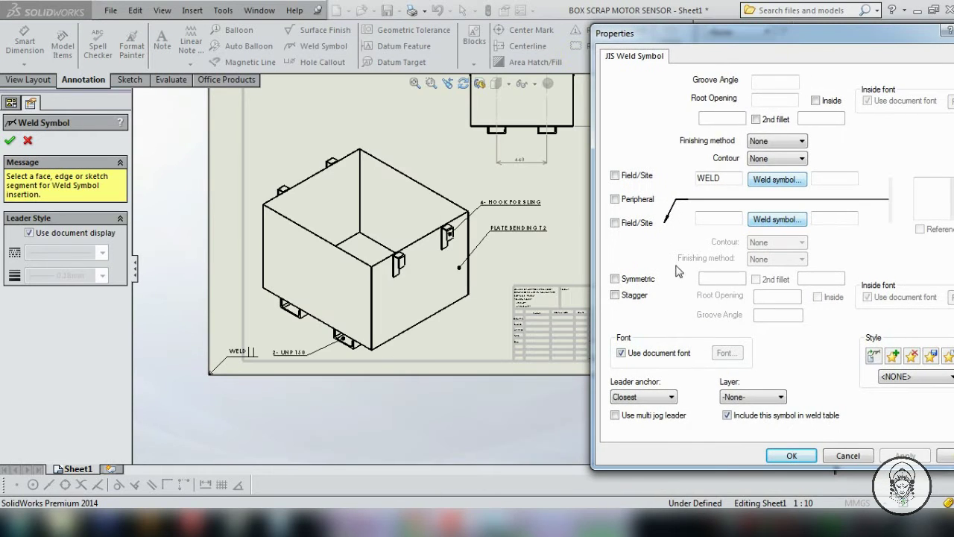
{"action": "scroll", "coordinate": [498, 258], "scroll_direction": "up", "scroll_amount": 2}
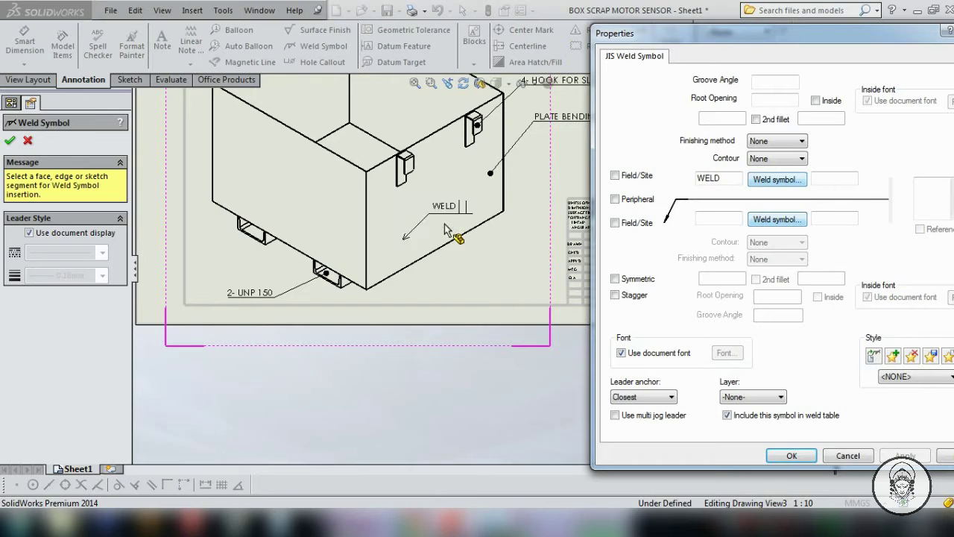
{"action": "scroll", "coordinate": [445, 229], "scroll_direction": "down", "scroll_amount": 2}
{"action": "scroll", "coordinate": [402, 231], "scroll_direction": "down", "scroll_amount": 2}
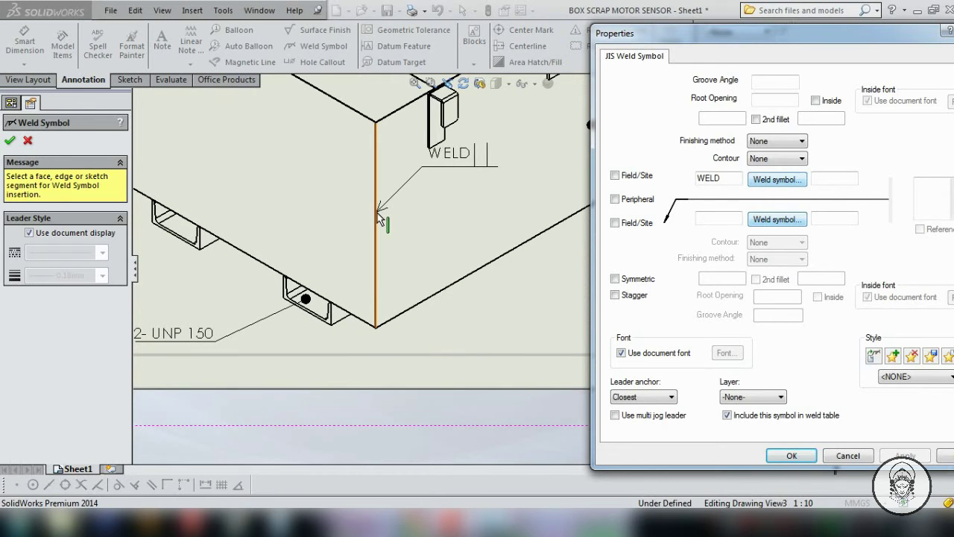
Attach the WELD symbol's leader to the box's vertical corner edge, placed below right.
{"action": "left_click", "coordinate": [378, 216]}
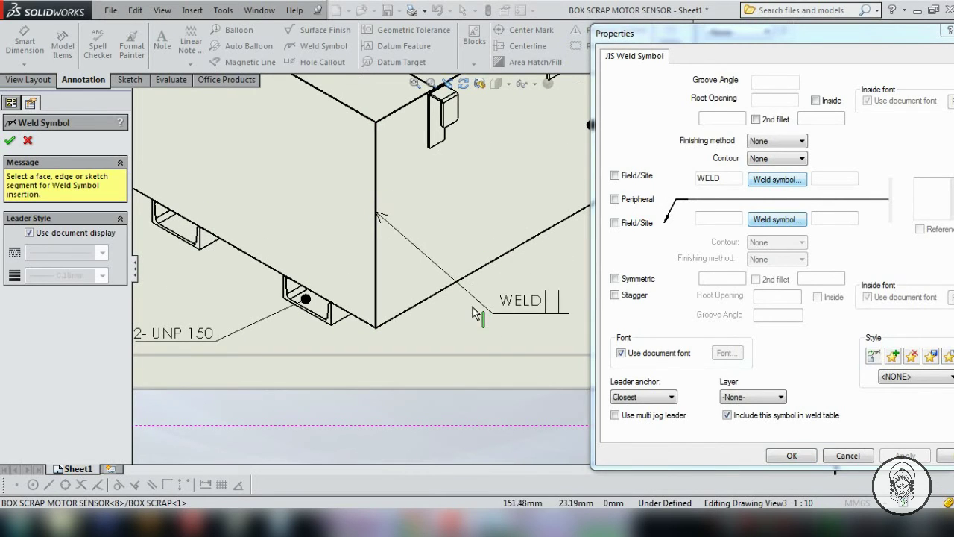
{"action": "left_click", "coordinate": [472, 302]}
{"action": "scroll", "coordinate": [454, 219], "scroll_direction": "up", "scroll_amount": 4}
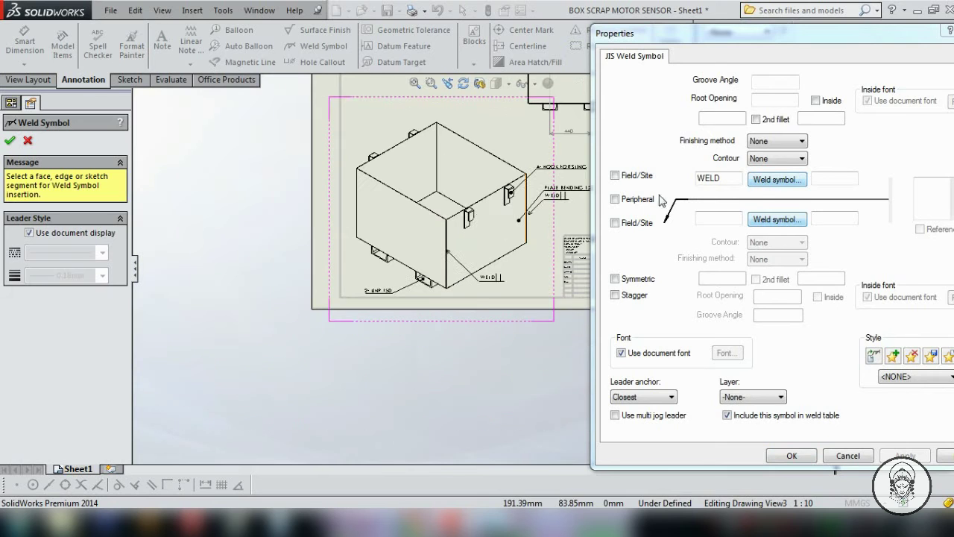
{"action": "left_click", "coordinate": [763, 185]}
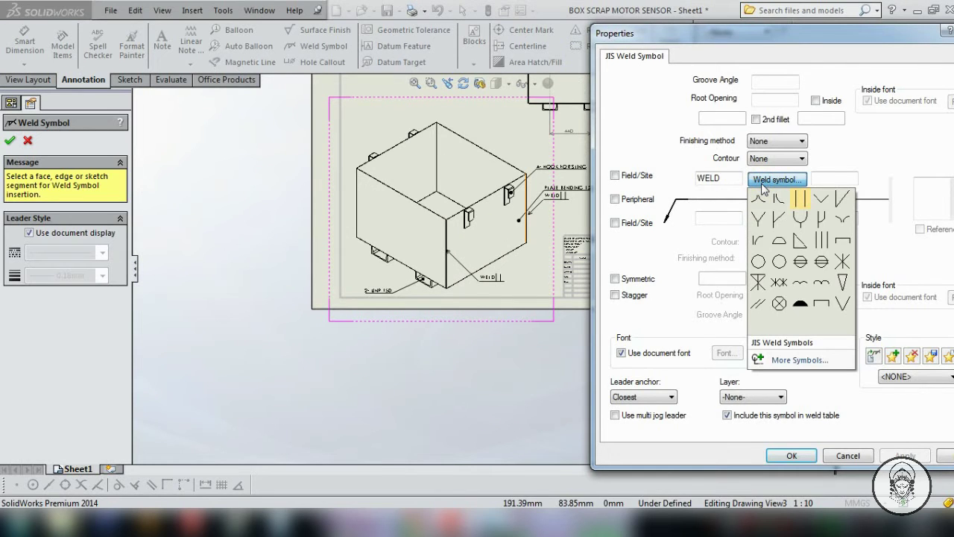
Place a WELD weld symbol with its leader on the front view's bracket edge, left of the bracket.
{"action": "left_click", "coordinate": [844, 199]}
{"action": "scroll", "coordinate": [507, 208], "scroll_direction": "up", "scroll_amount": 2}
{"action": "scroll", "coordinate": [507, 207], "scroll_direction": "up", "scroll_amount": 2}
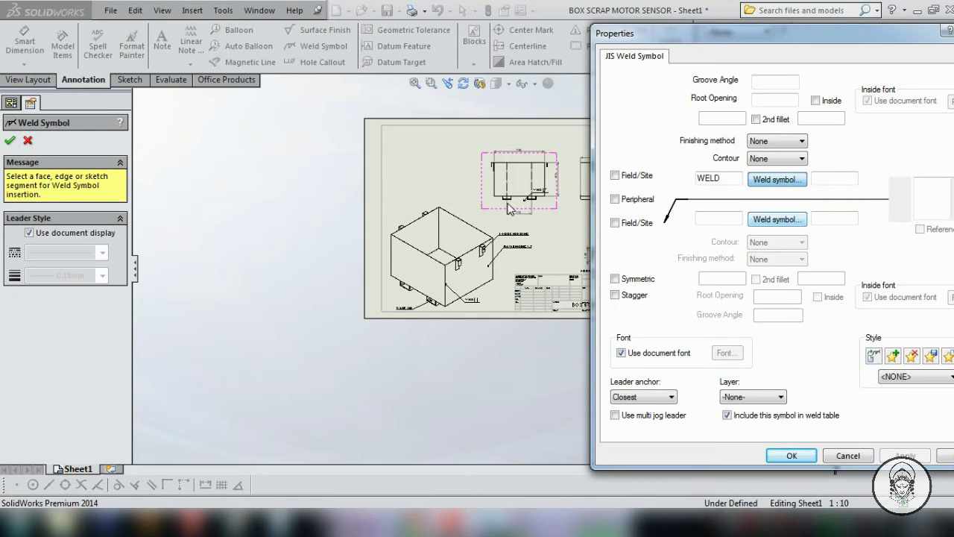
{"action": "scroll", "coordinate": [509, 208], "scroll_direction": "down", "scroll_amount": 2}
{"action": "scroll", "coordinate": [483, 205], "scroll_direction": "down", "scroll_amount": 3}
{"action": "scroll", "coordinate": [483, 204], "scroll_direction": "down", "scroll_amount": 2}
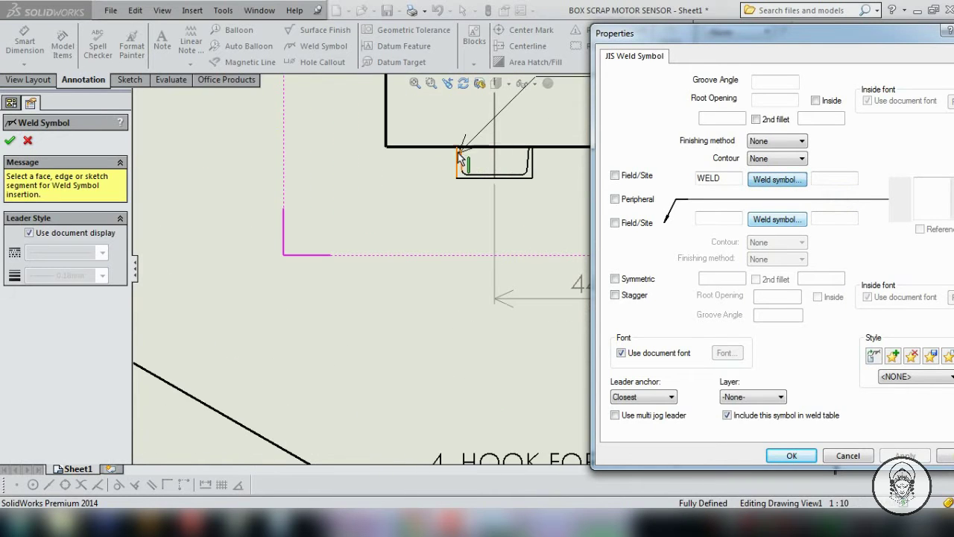
{"action": "left_click", "coordinate": [459, 150]}
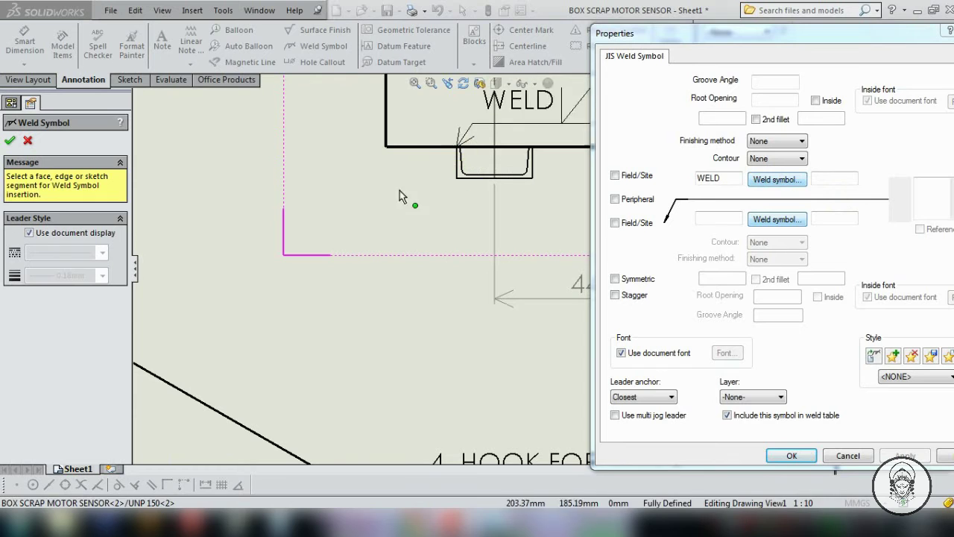
{"action": "left_click", "coordinate": [213, 257]}
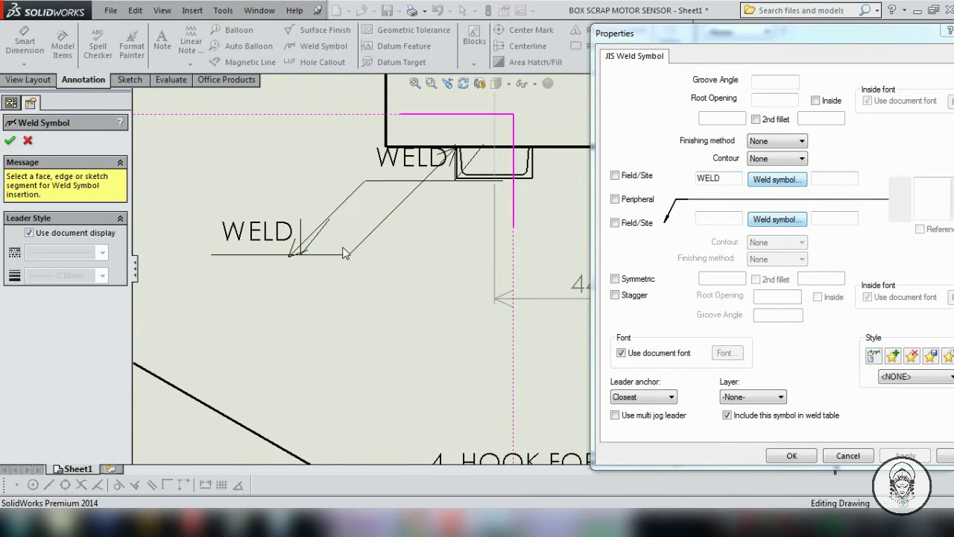
{"action": "scroll", "coordinate": [441, 256], "scroll_direction": "up", "scroll_amount": 1}
{"action": "scroll", "coordinate": [511, 236], "scroll_direction": "up", "scroll_amount": 2}
{"action": "scroll", "coordinate": [522, 246], "scroll_direction": "up", "scroll_amount": 2}
{"action": "scroll", "coordinate": [550, 255], "scroll_direction": "up", "scroll_amount": 2}
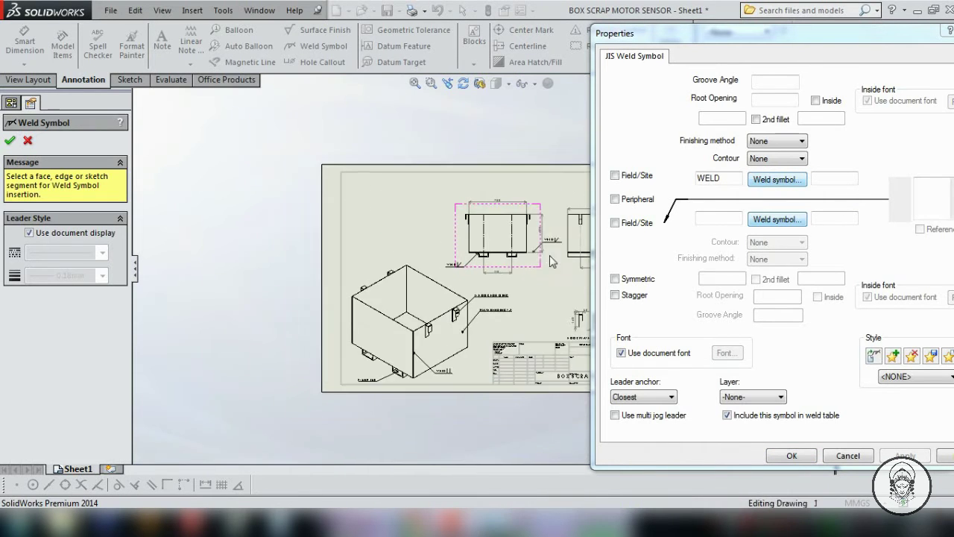
{"action": "scroll", "coordinate": [550, 255], "scroll_direction": "down", "scroll_amount": 1}
{"action": "scroll", "coordinate": [560, 267], "scroll_direction": "down", "scroll_amount": 1}
{"action": "scroll", "coordinate": [532, 259], "scroll_direction": "down", "scroll_amount": 1}
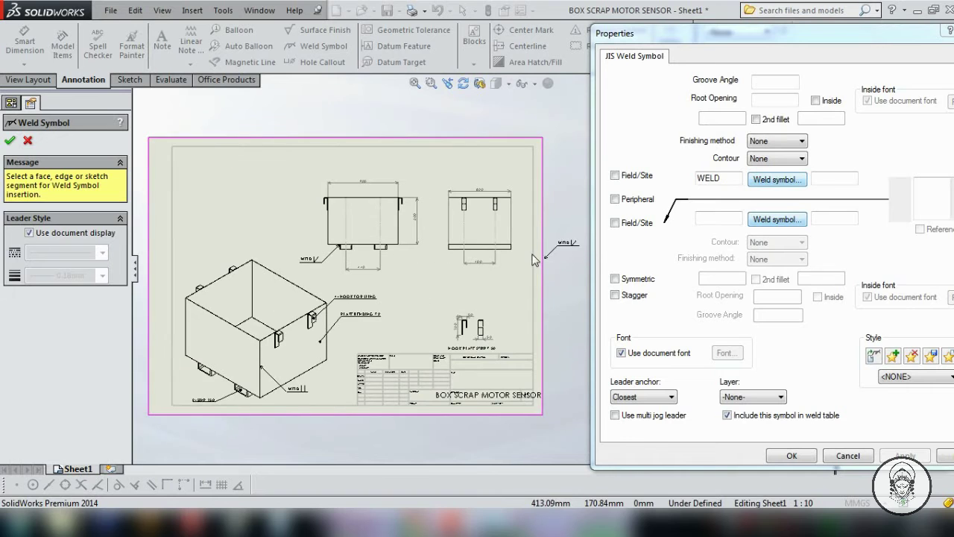
{"action": "scroll", "coordinate": [489, 272], "scroll_direction": "down", "scroll_amount": 1}
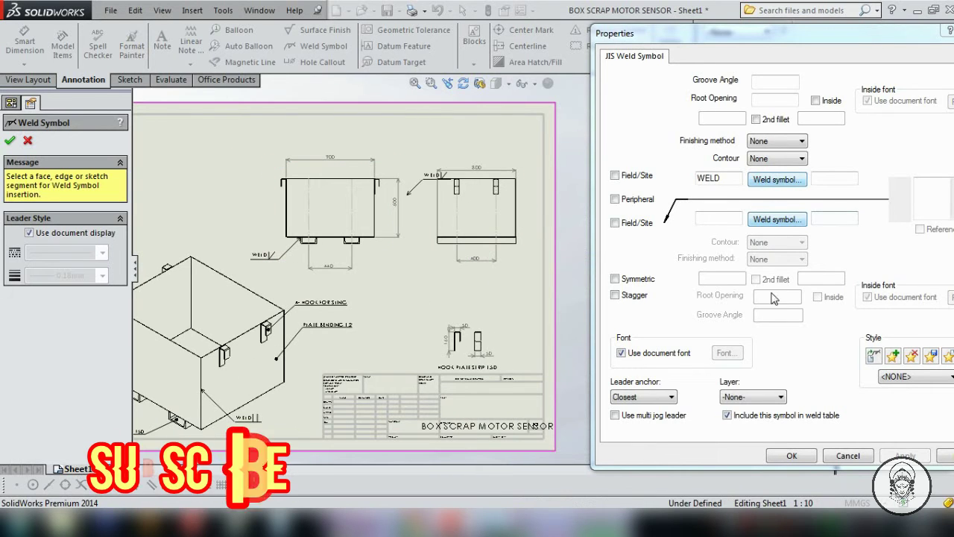
{"action": "left_click", "coordinate": [773, 181]}
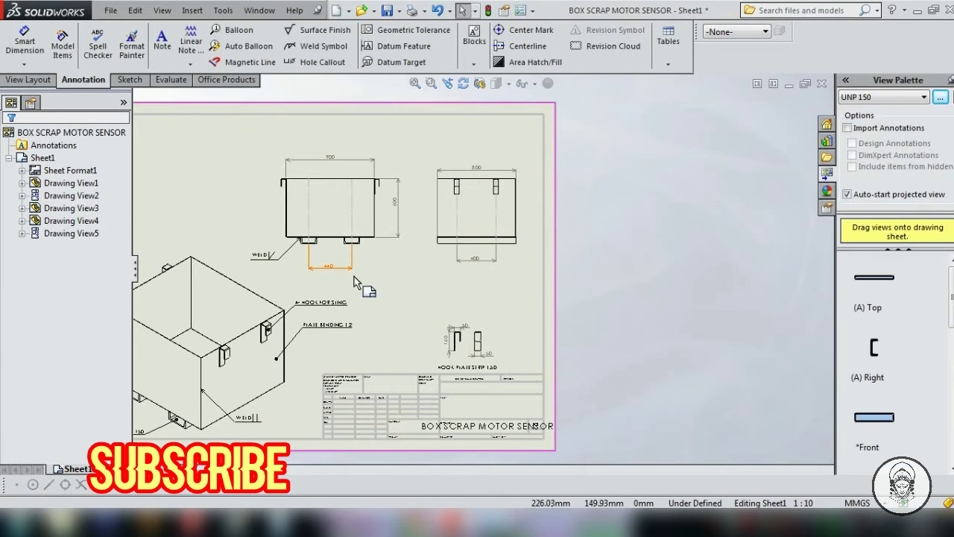
Save the drawing as BOX SCRAP MOTOR SENSOR, saving all documents and rebuilding first.
{"action": "scroll", "coordinate": [356, 297], "scroll_direction": "up", "scroll_amount": 1}
{"action": "scroll", "coordinate": [507, 328], "scroll_direction": "down", "scroll_amount": 1}
{"action": "scroll", "coordinate": [507, 328], "scroll_direction": "down", "scroll_amount": 1}
{"action": "scroll", "coordinate": [522, 351], "scroll_direction": "up", "scroll_amount": 3}
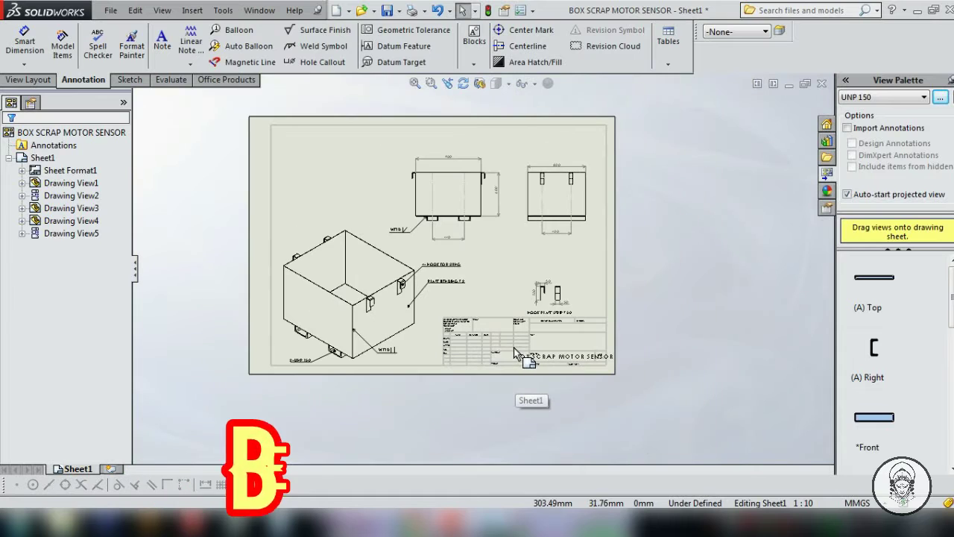
{"action": "key", "text": "ctrl+s"}
{"action": "left_click", "coordinate": [277, 215]}
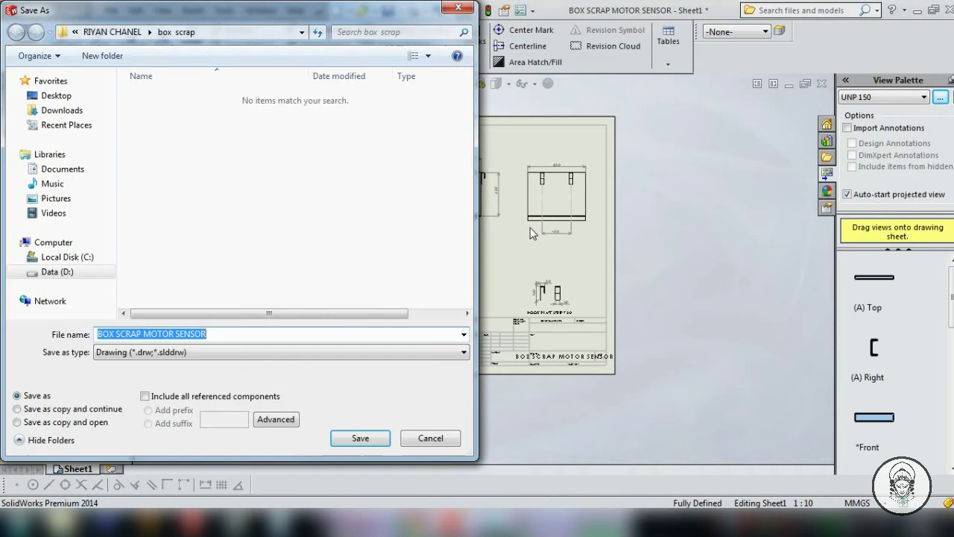
{"action": "left_click", "coordinate": [353, 438]}
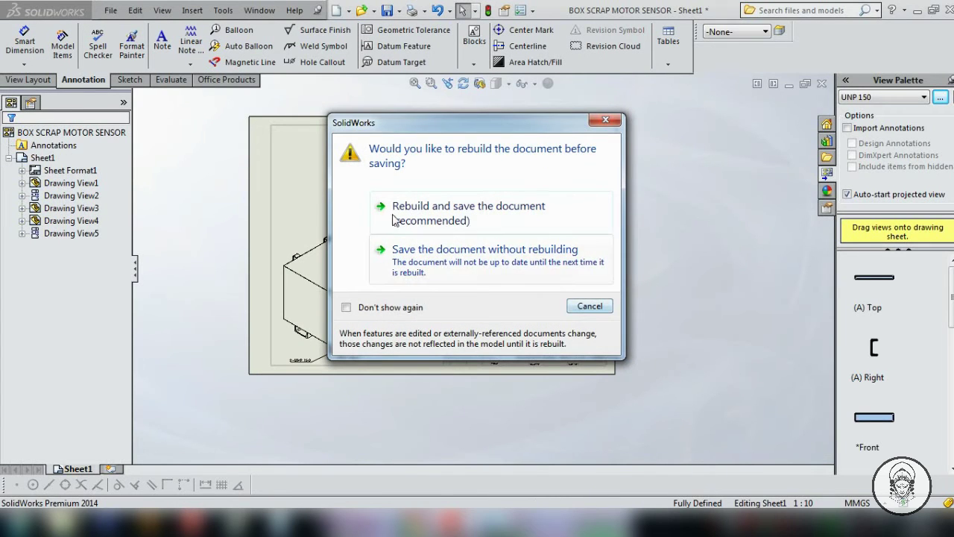
{"action": "left_click", "coordinate": [428, 212]}
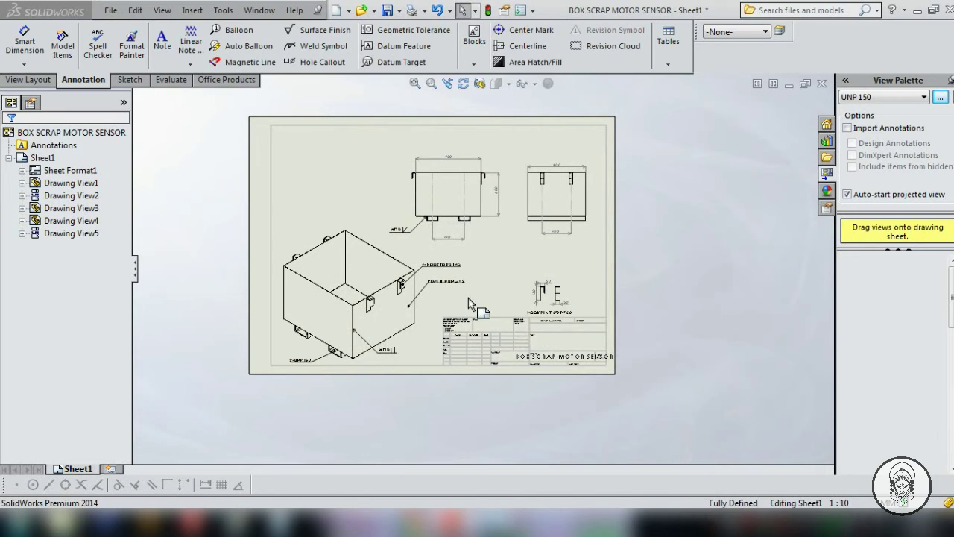
{"action": "scroll", "coordinate": [476, 313], "scroll_direction": "down", "scroll_amount": 2}
{"action": "scroll", "coordinate": [492, 306], "scroll_direction": "down", "scroll_amount": 3}
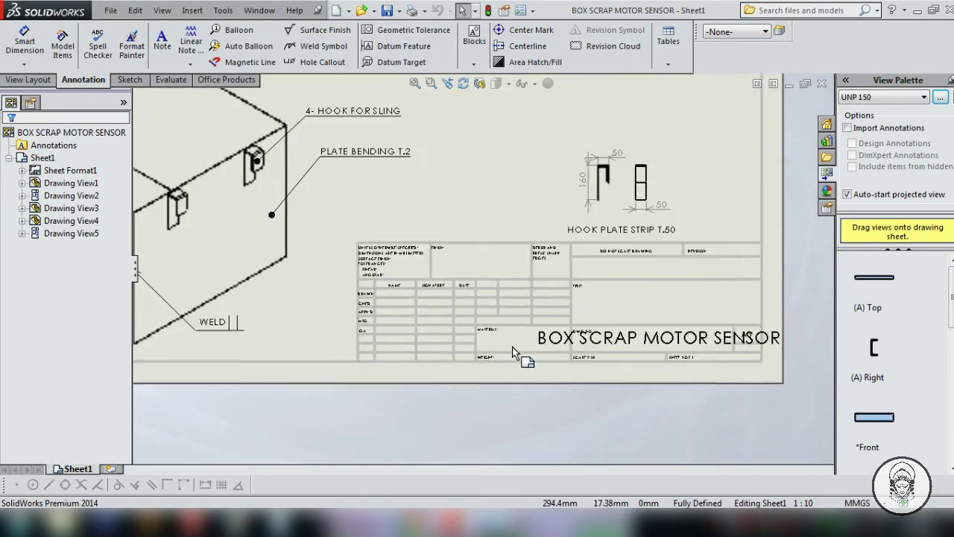
{"action": "scroll", "coordinate": [497, 310], "scroll_direction": "down", "scroll_amount": 3}
Enter sheet format editing and resize the BOX SCRAP MOTOR SENSOR title note to 18.
{"action": "right_click", "coordinate": [497, 311]}
{"action": "left_click", "coordinate": [535, 270]}
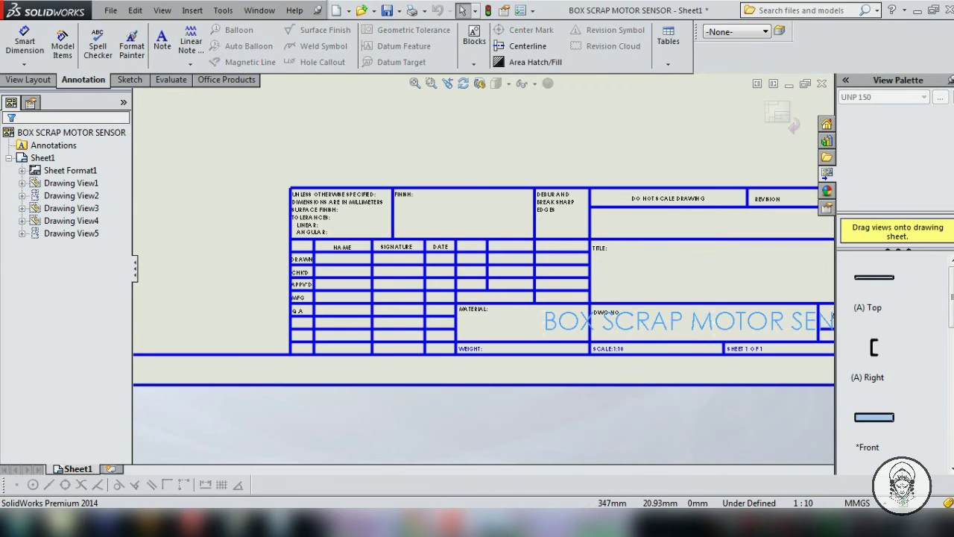
{"action": "left_click", "coordinate": [666, 322]}
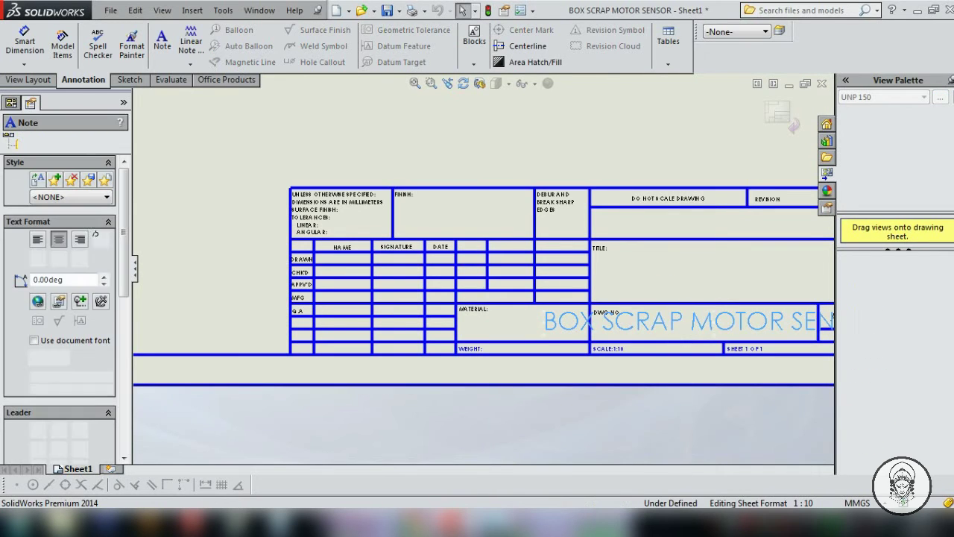
{"action": "double_click", "coordinate": [666, 322]}
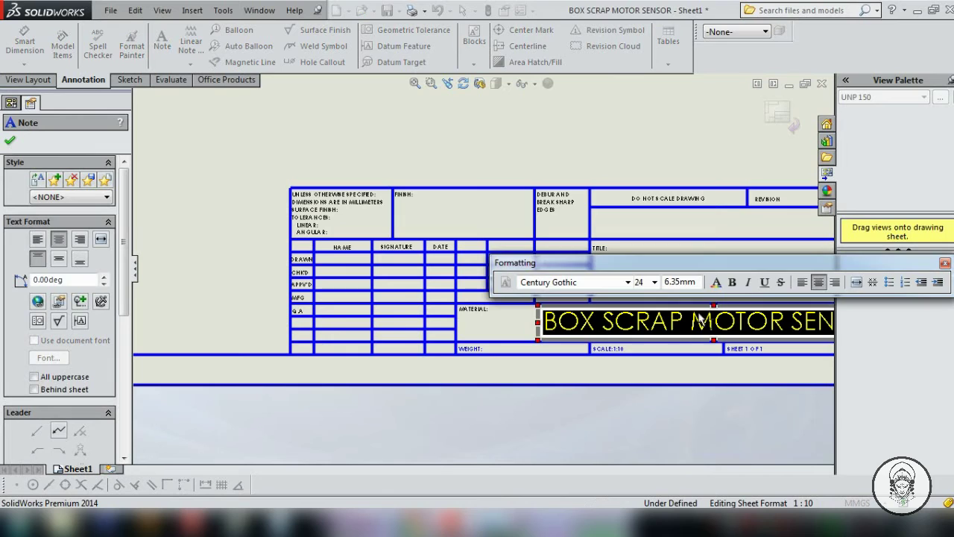
{"action": "left_click", "coordinate": [654, 282]}
{"action": "left_click", "coordinate": [640, 370]}
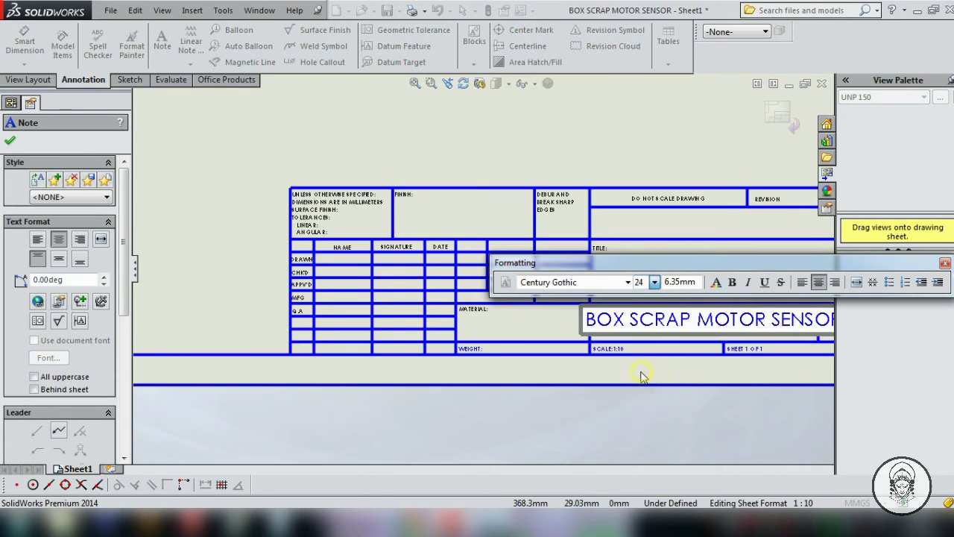
{"action": "left_click", "coordinate": [629, 175]}
Move the title note up into the TITLE row and enlarge it to size 20.
{"action": "left_click_drag", "start_coordinate": [666, 322], "coordinate": [662, 276]}
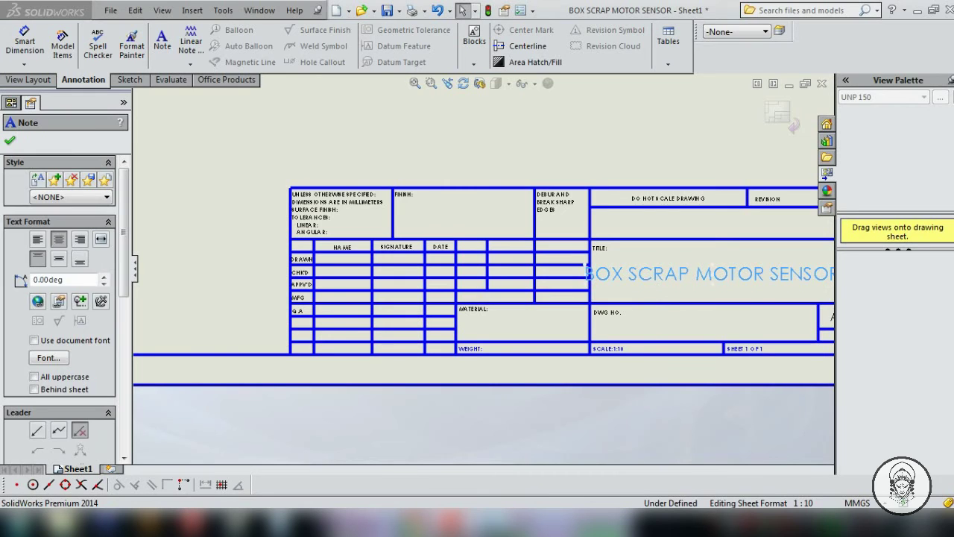
{"action": "double_click", "coordinate": [675, 273]}
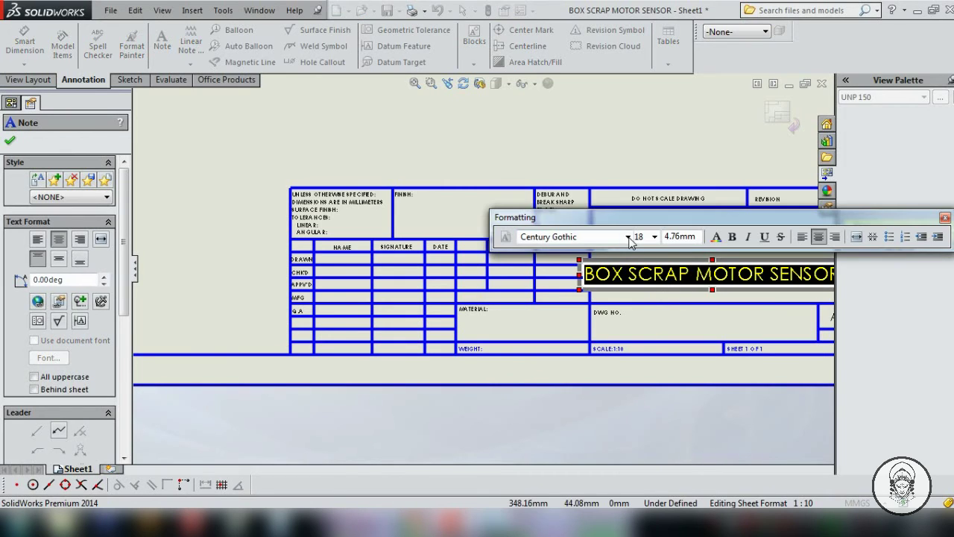
{"action": "left_click", "coordinate": [654, 237]}
{"action": "left_click", "coordinate": [651, 334]}
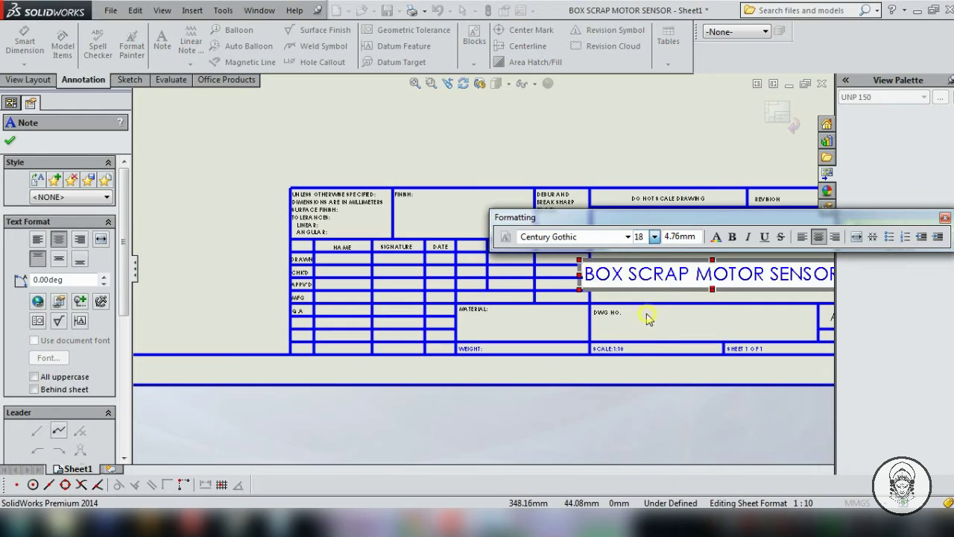
{"action": "left_click", "coordinate": [639, 140]}
Add a BAROKAH TEKNIK note in the box above the title and leave sheet format editing.
{"action": "scroll", "coordinate": [669, 288], "scroll_direction": "up", "scroll_amount": 1}
{"action": "scroll", "coordinate": [669, 287], "scroll_direction": "down", "scroll_amount": 2}
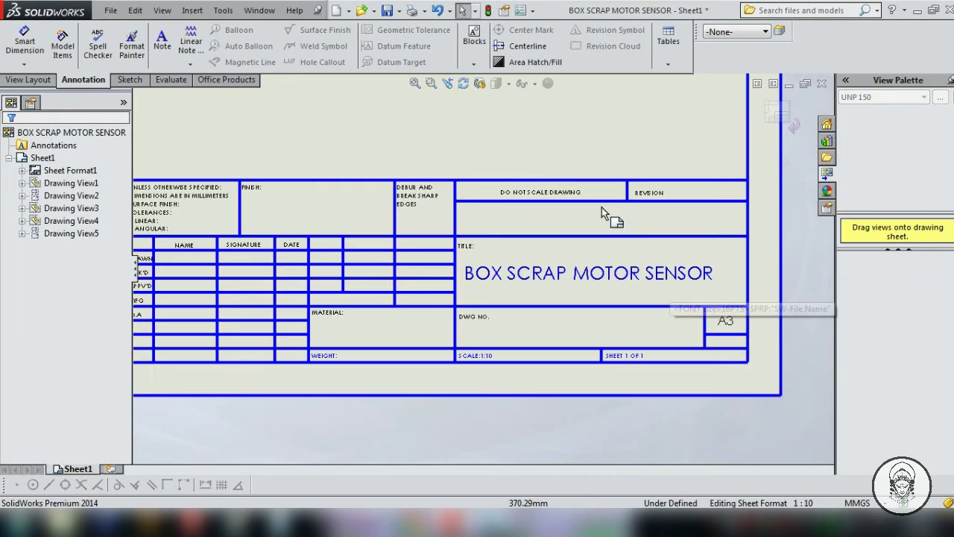
{"action": "left_click", "coordinate": [472, 209]}
{"action": "type", "text": "BARO"}
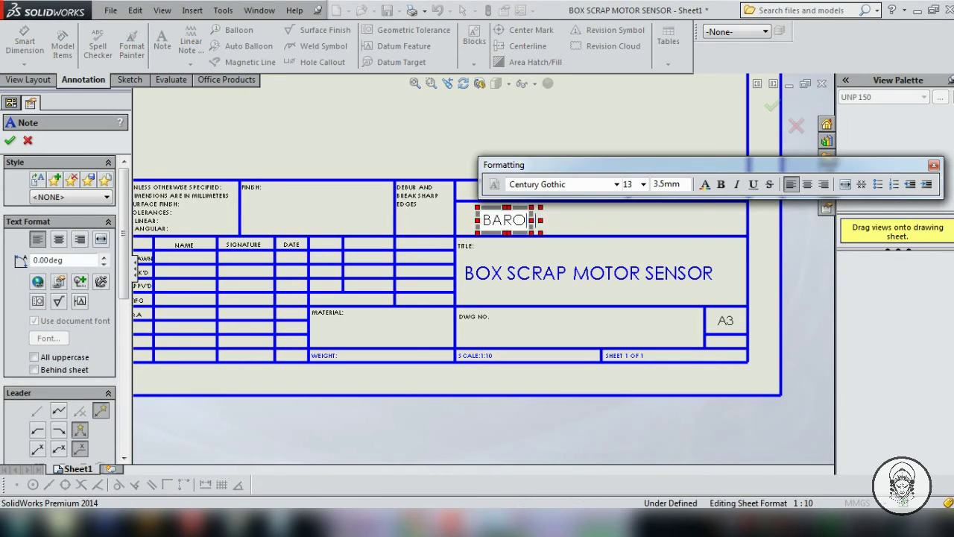
{"action": "type", "text": "KAH TEKNIK"}
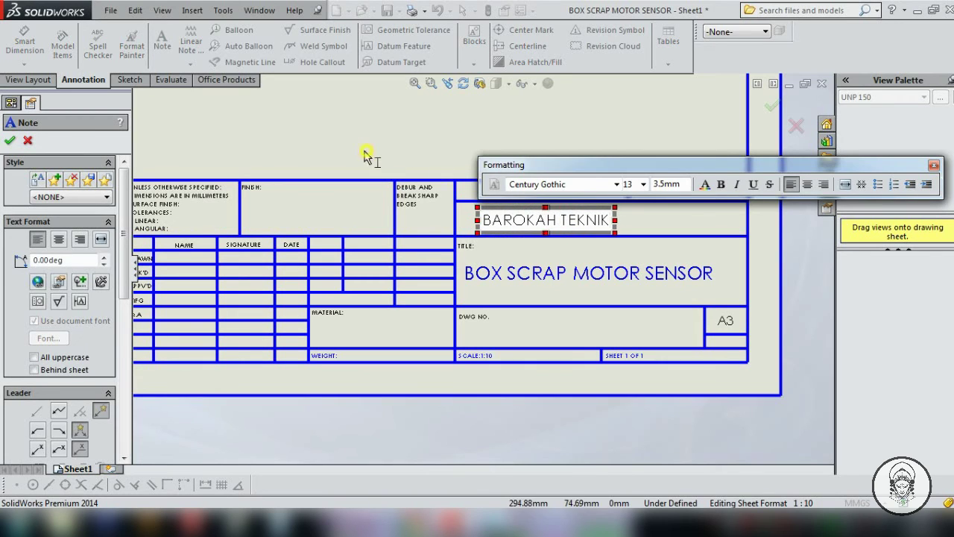
{"action": "left_click", "coordinate": [369, 155]}
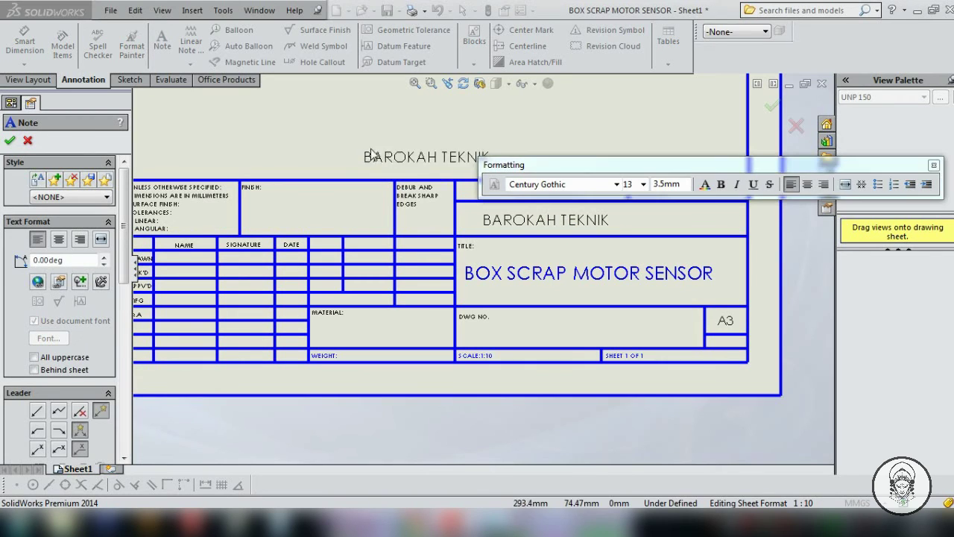
{"action": "key", "text": "Escape"}
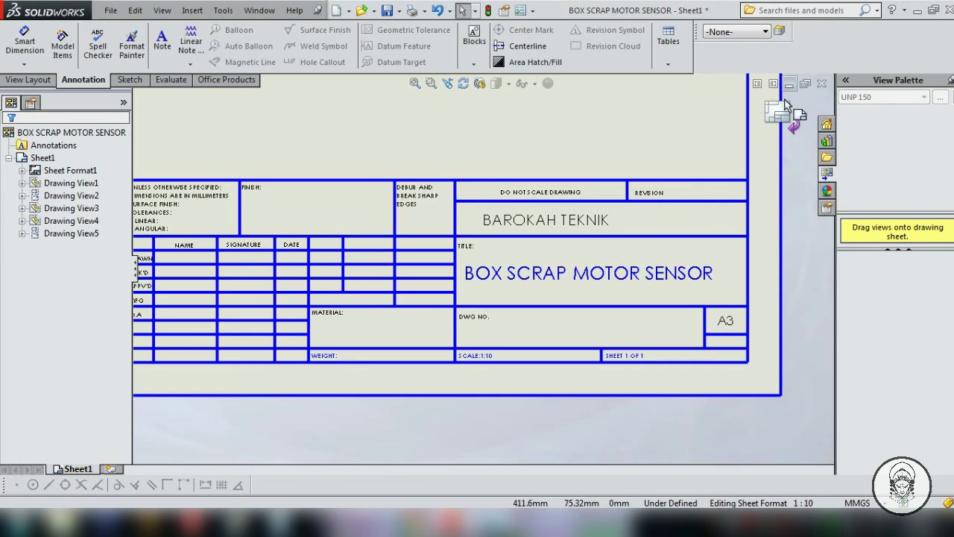
{"action": "left_click", "coordinate": [782, 106]}
Return to the drawing sheet and save the drawing.
{"action": "key", "text": "f"}
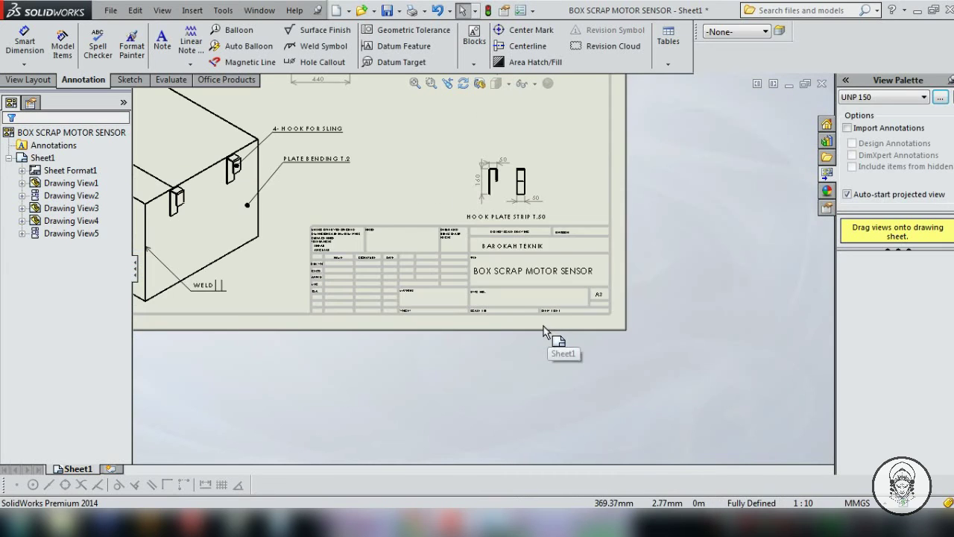
{"action": "scroll", "coordinate": [447, 231], "scroll_direction": "up", "scroll_amount": 2}
{"action": "scroll", "coordinate": [416, 207], "scroll_direction": "down", "scroll_amount": 1}
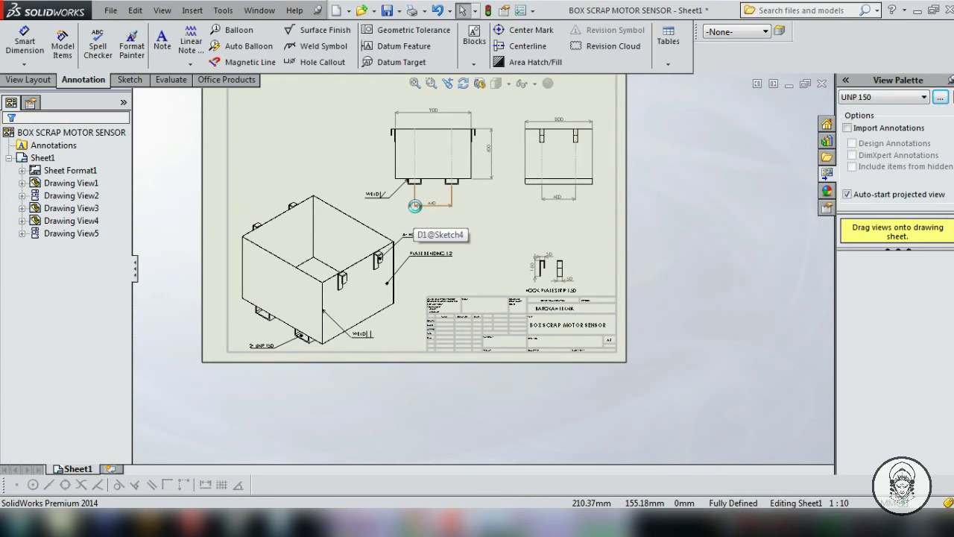
{"action": "key", "text": "ctrl+s"}
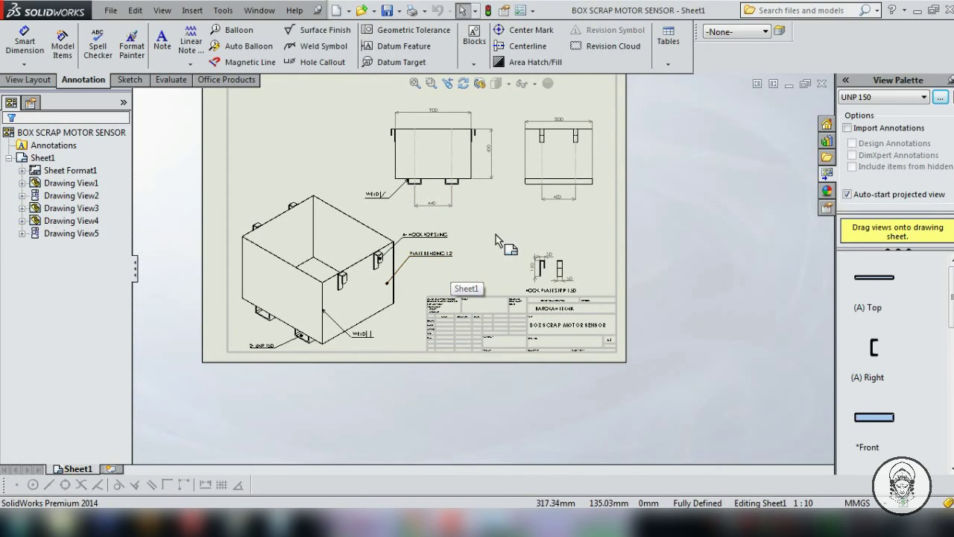
Shift the front view and its aligned right view higher on the sheet.
{"action": "scroll", "coordinate": [507, 244], "scroll_direction": "down", "scroll_amount": 3}
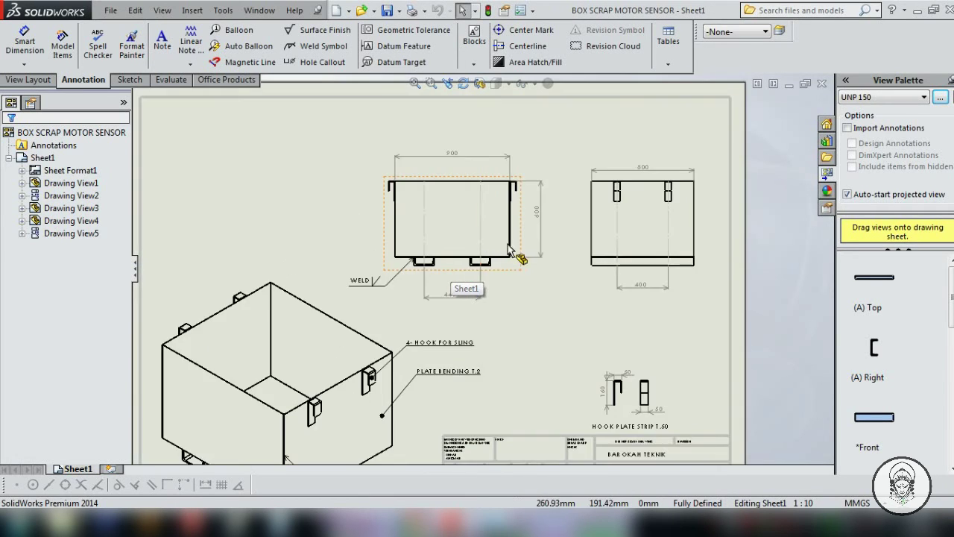
{"action": "left_click_drag", "start_coordinate": [524, 233], "coordinate": [525, 197]}
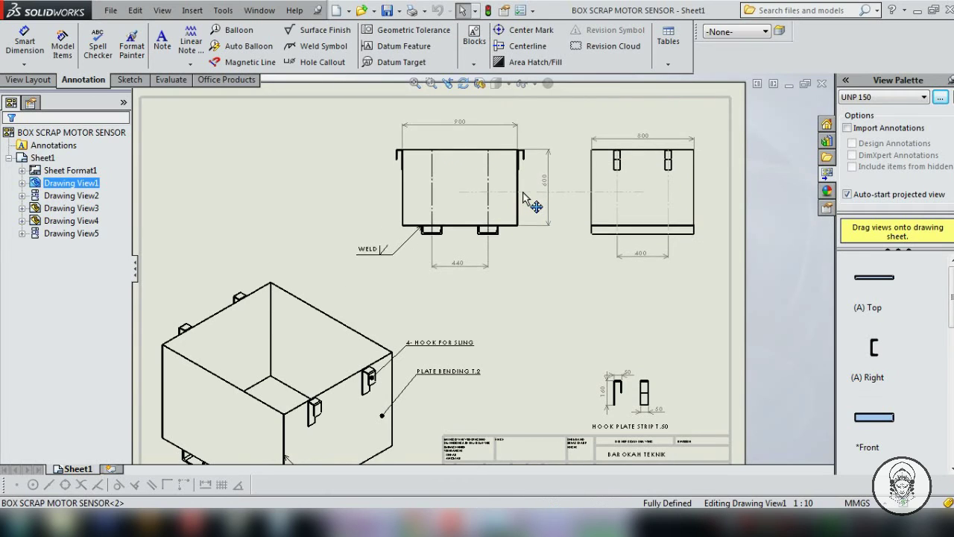
{"action": "left_click", "coordinate": [336, 355]}
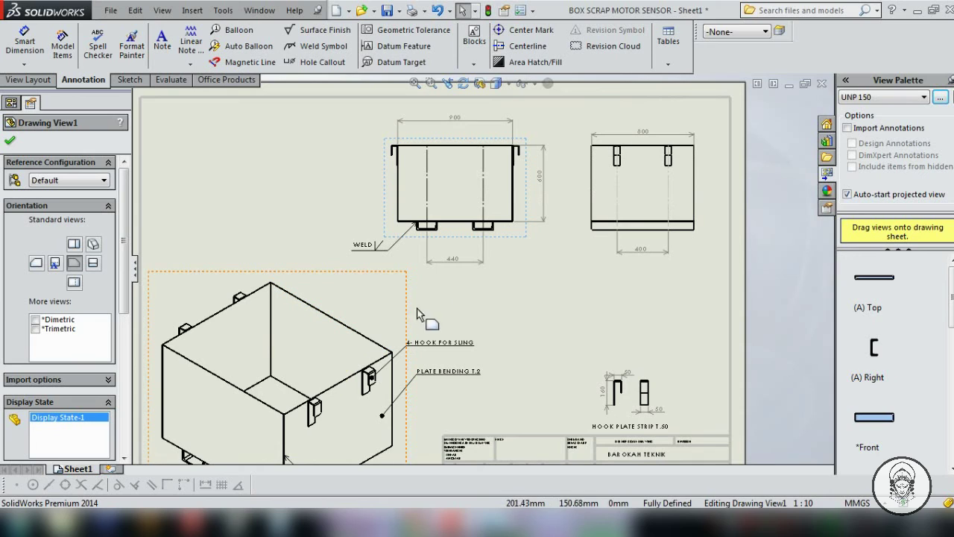
{"action": "left_click", "coordinate": [573, 312]}
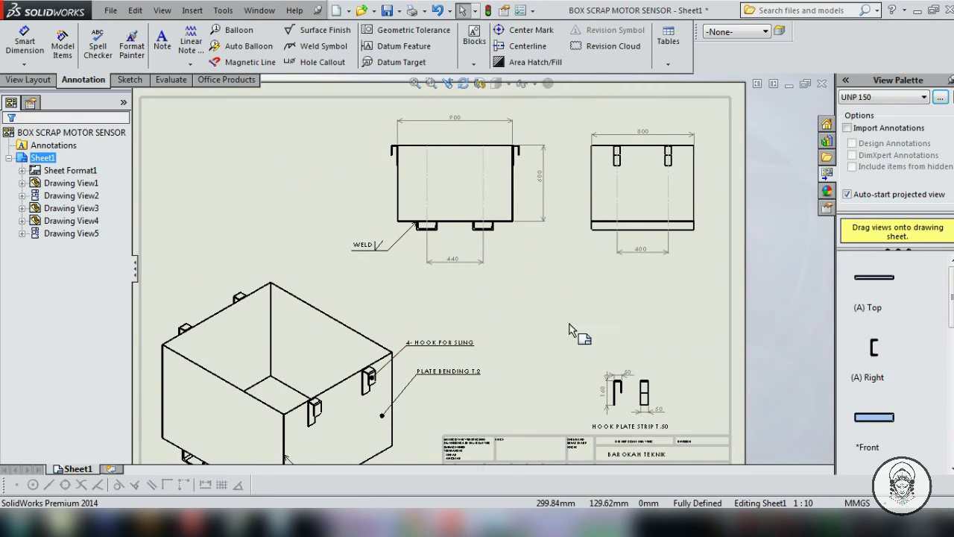
{"action": "scroll", "coordinate": [567, 328], "scroll_direction": "up", "scroll_amount": 3}
{"action": "scroll", "coordinate": [458, 339], "scroll_direction": "down", "scroll_amount": 1}
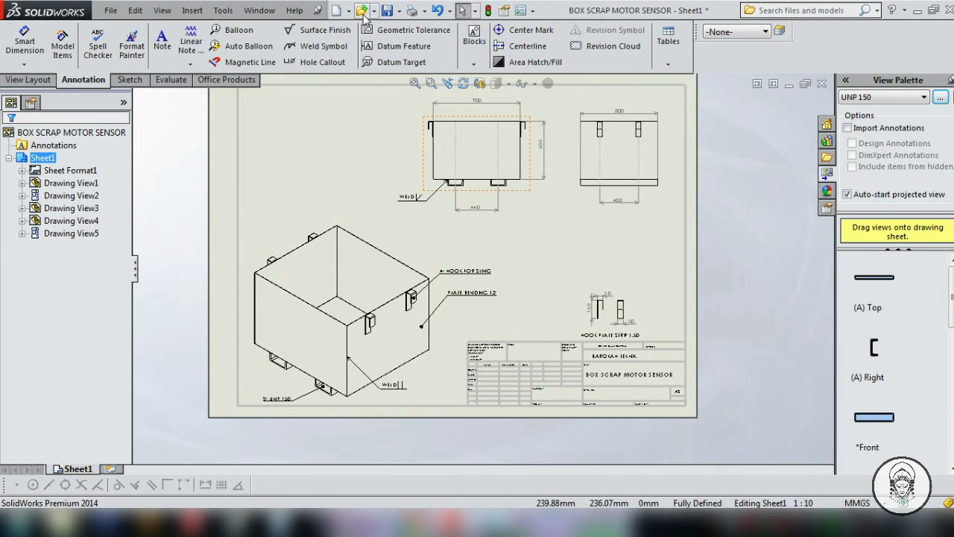
Save the drawing as PDF 'BOX SCRAP MOTOR SENSOR' in the box scrap folder and view it.
{"action": "left_click", "coordinate": [401, 13]}
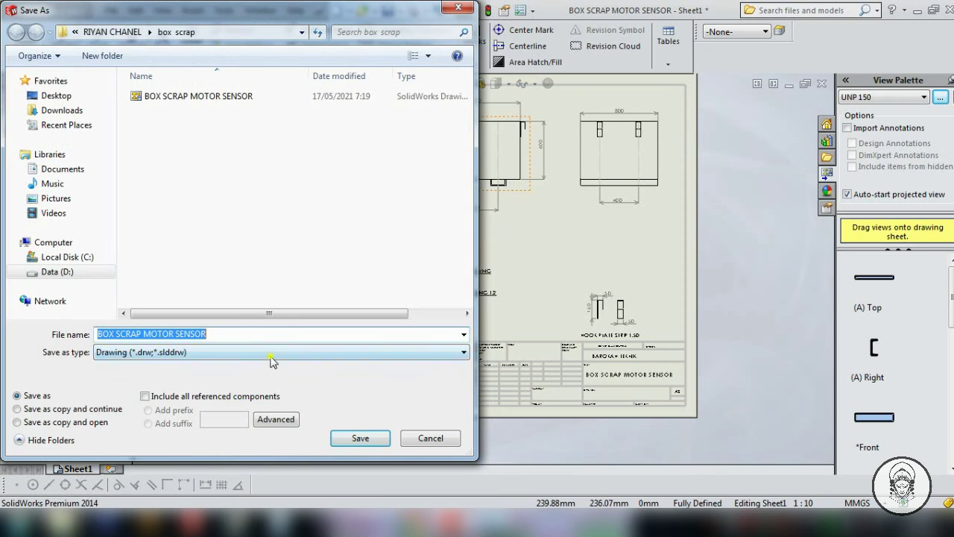
{"action": "left_click", "coordinate": [272, 357]}
{"action": "left_click", "coordinate": [238, 425]}
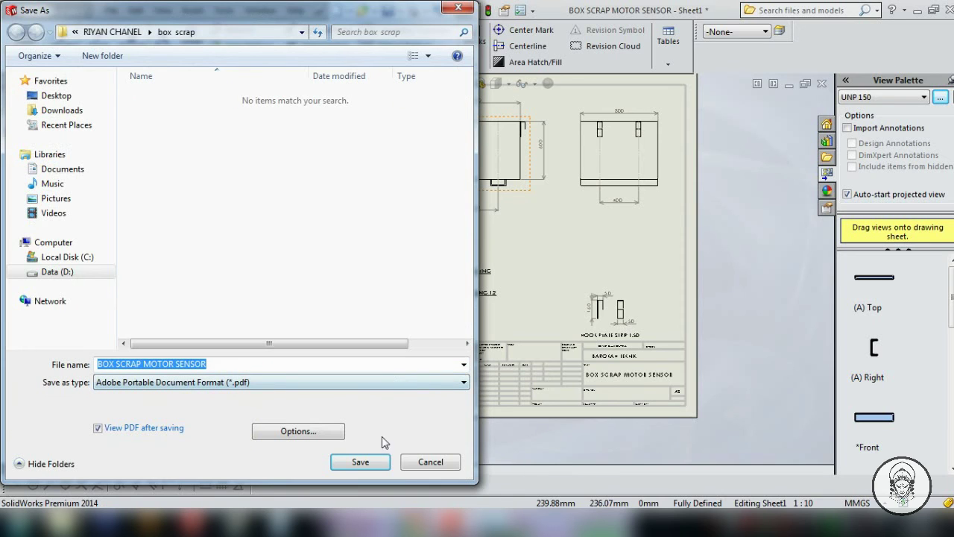
{"action": "left_click", "coordinate": [339, 464]}
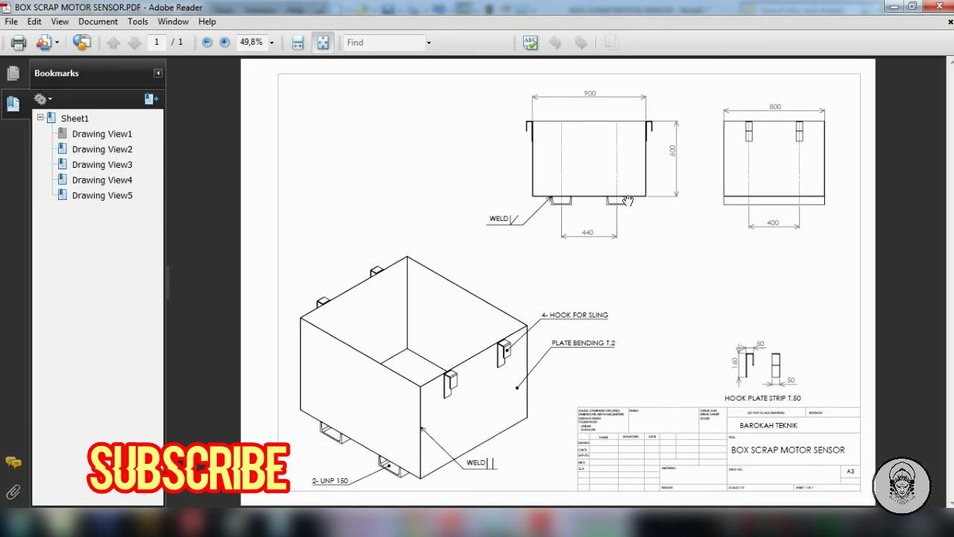
Check the Drawing View2–View5 and Sheet1 bookmarks in the PDF, then minimise Adobe Reader.
{"action": "left_click", "coordinate": [102, 149]}
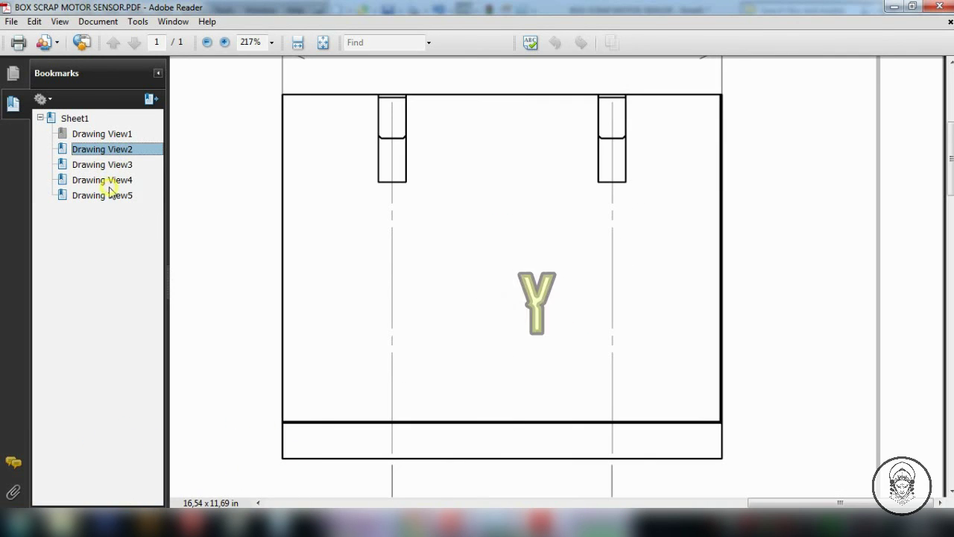
{"action": "left_click", "coordinate": [112, 164]}
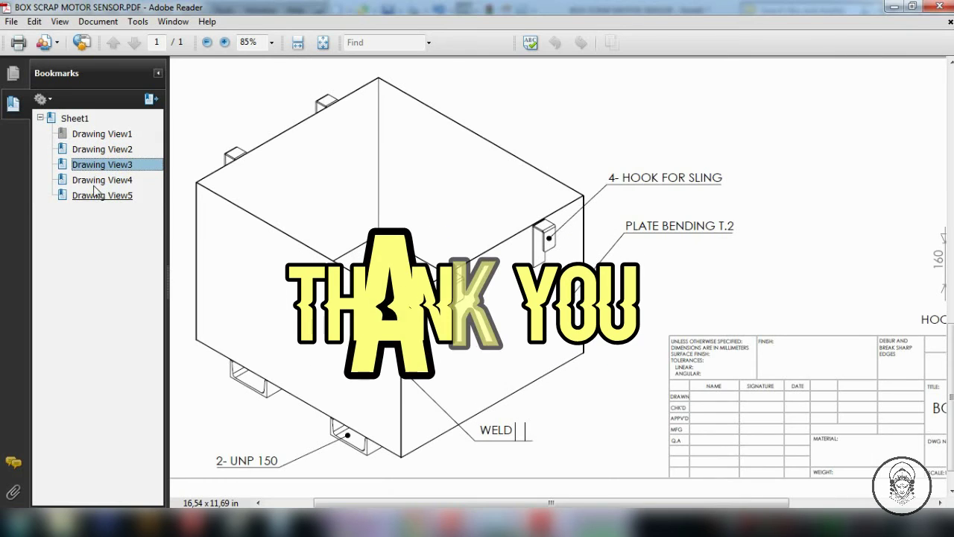
{"action": "left_click", "coordinate": [95, 182]}
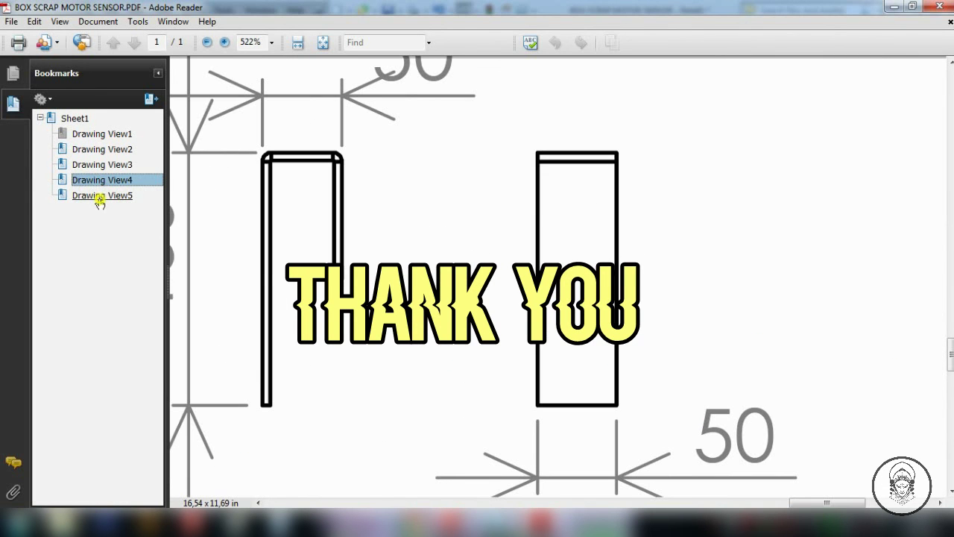
{"action": "left_click", "coordinate": [100, 197]}
{"action": "scroll", "coordinate": [436, 236], "scroll_direction": "down", "scroll_amount": 2}
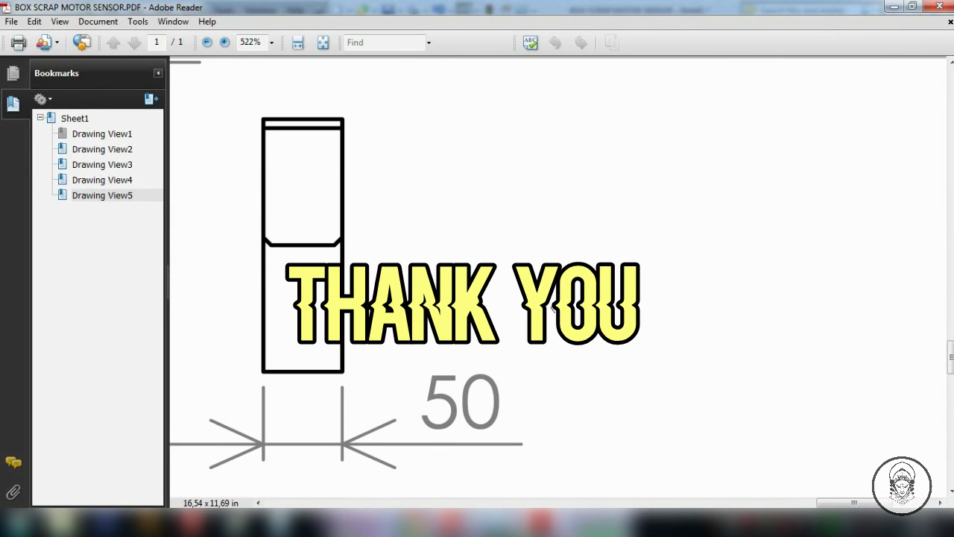
{"action": "left_click", "coordinate": [74, 120]}
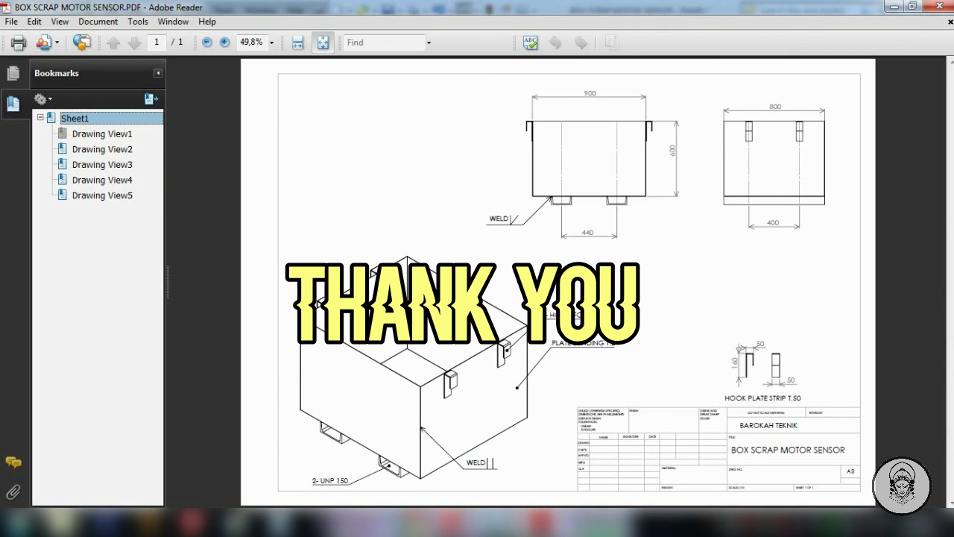
{"action": "left_click", "coordinate": [894, 7]}
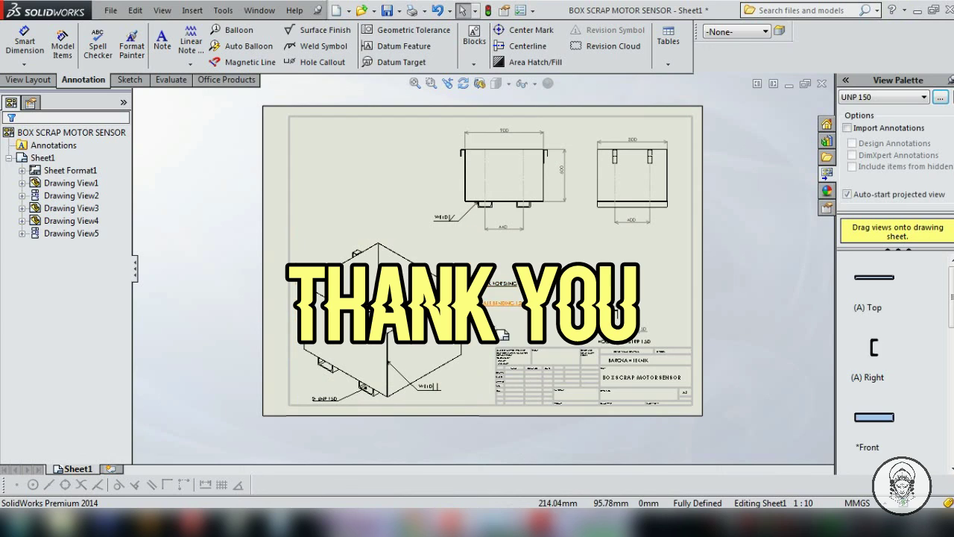
{"action": "scroll", "coordinate": [397, 296], "scroll_direction": "down", "scroll_amount": 1}
{"action": "scroll", "coordinate": [492, 227], "scroll_direction": "up", "scroll_amount": 1}
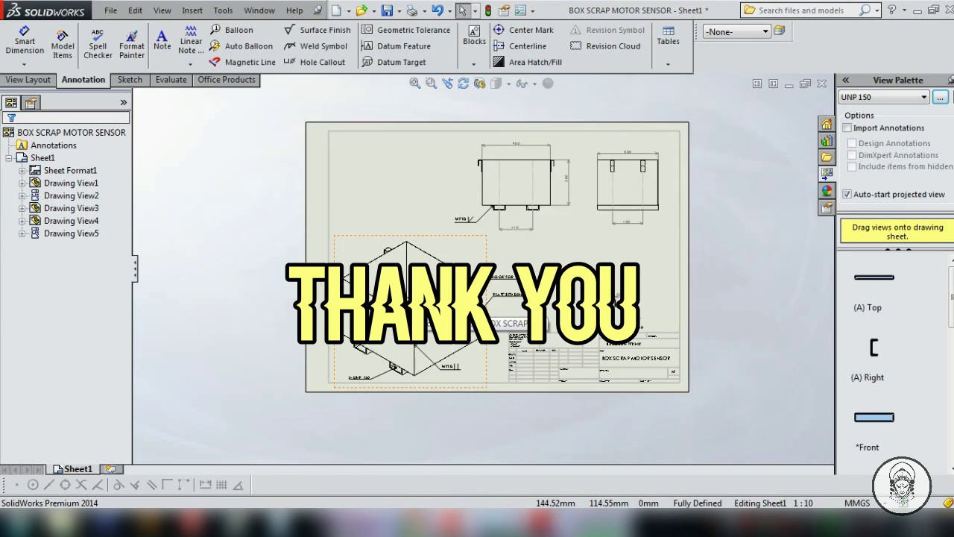
{"action": "scroll", "coordinate": [522, 227], "scroll_direction": "down", "scroll_amount": 1}
{"action": "scroll", "coordinate": [569, 226], "scroll_direction": "up", "scroll_amount": 1}
{"action": "scroll", "coordinate": [589, 209], "scroll_direction": "down", "scroll_amount": 1}
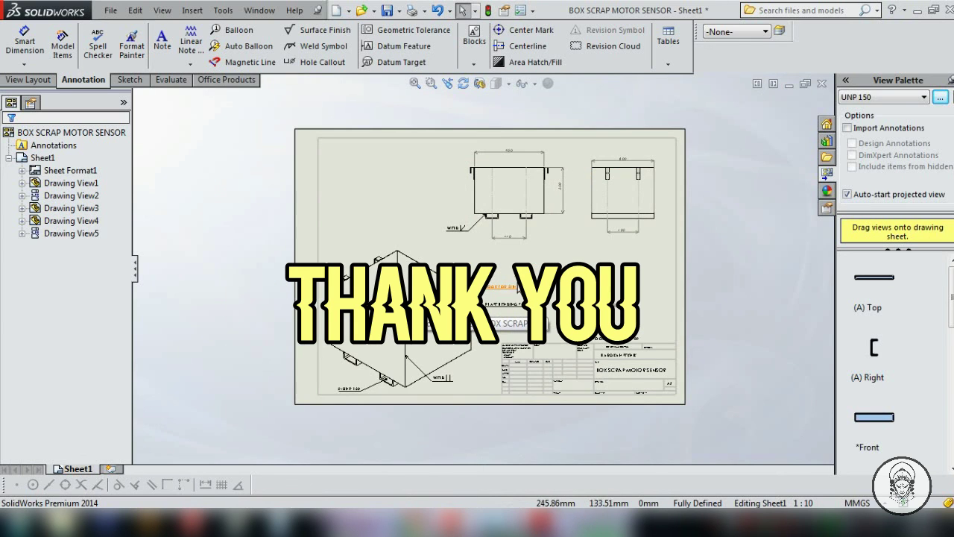
{"action": "scroll", "coordinate": [502, 311], "scroll_direction": "down", "scroll_amount": 1}
{"action": "scroll", "coordinate": [501, 312], "scroll_direction": "down", "scroll_amount": 1}
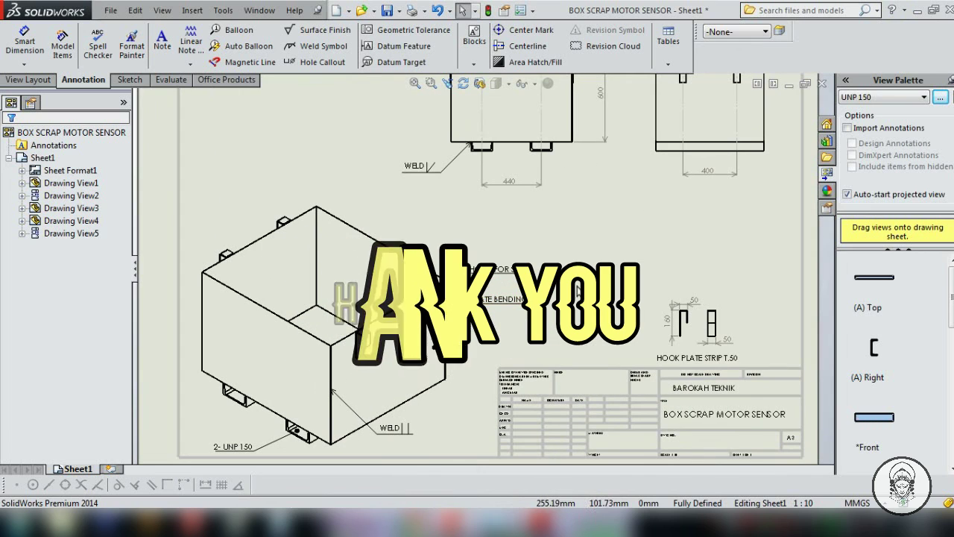